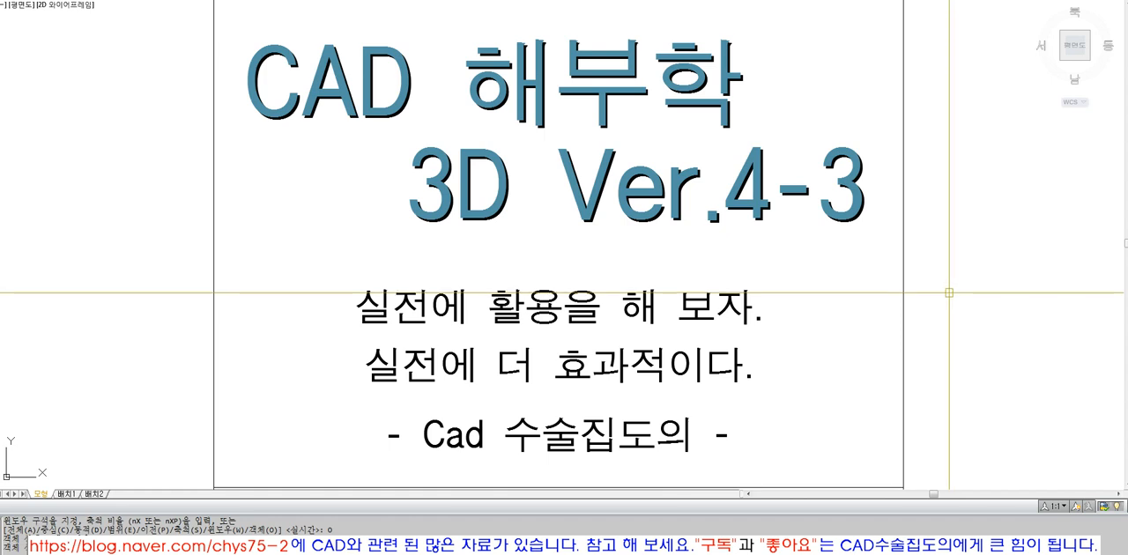
Examine the command list on the title sheet and the three-view drawing, including the inner arc of the TOP view.
middle_drag(954, 336, 926, 144)
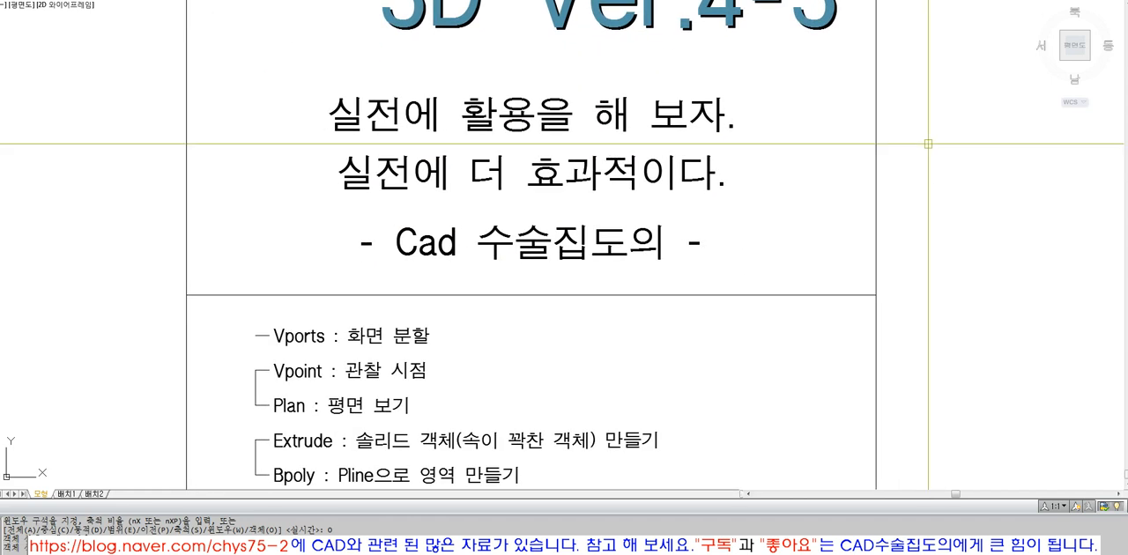
text(z o)
click(876, 308)
key(Return)
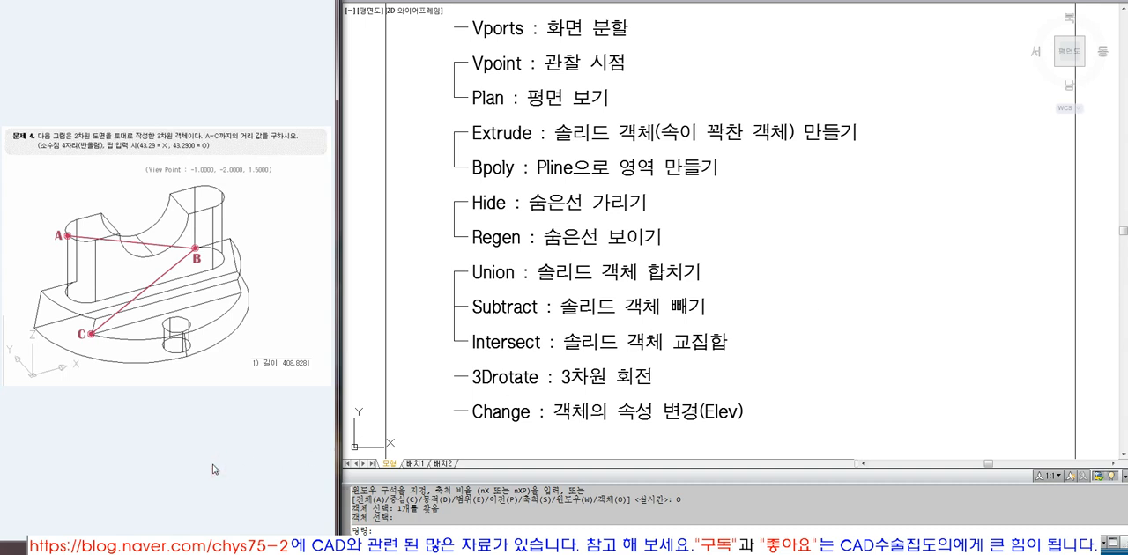
scroll(740, 323, down, 4)
text(Z)
key(space)
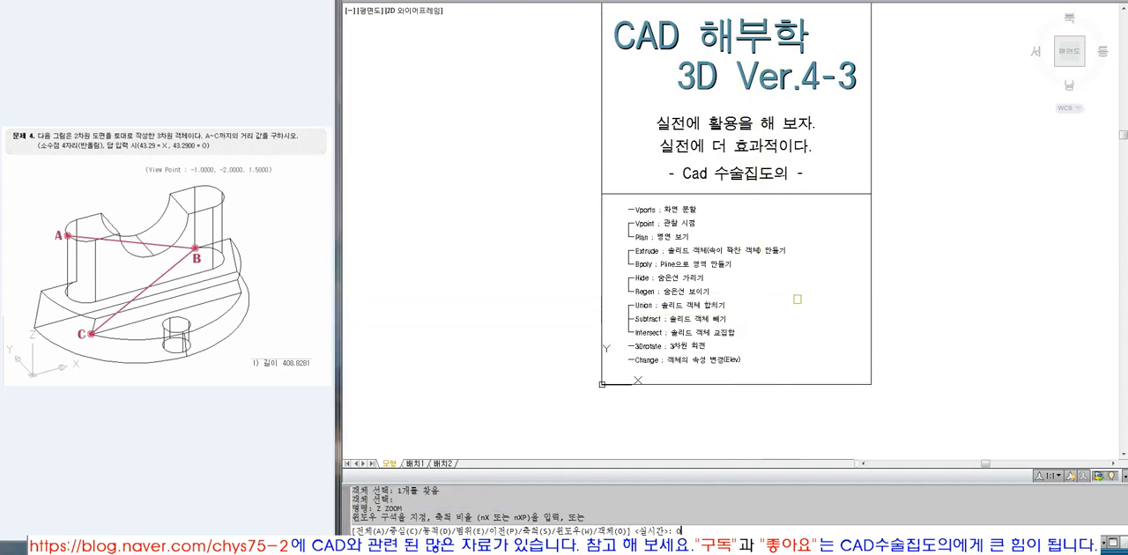
text(O)
key(space)
scroll(782, 307, down, 2)
click(1056, 214)
key(space)
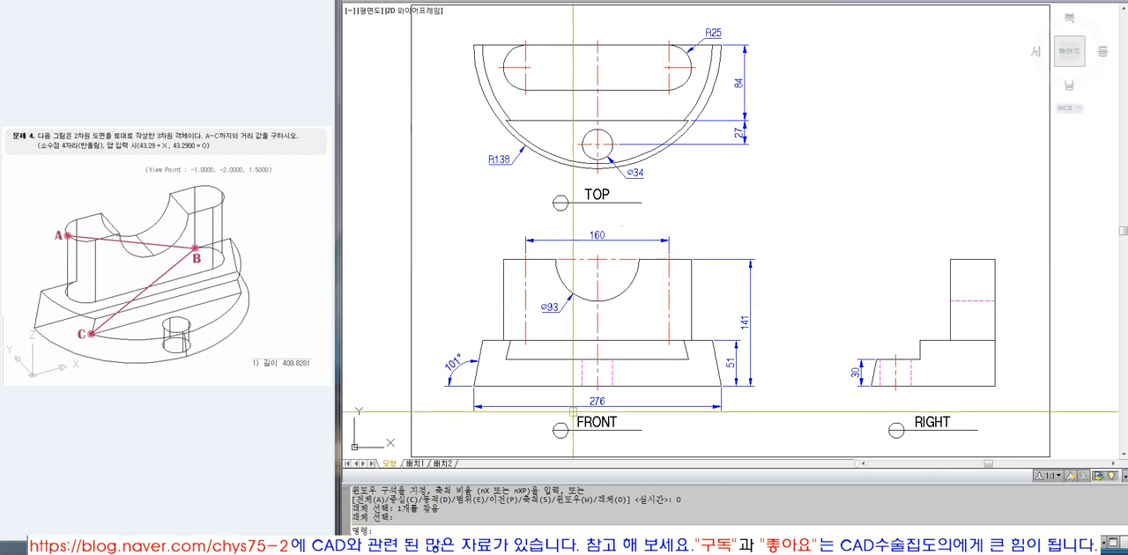
click(483, 54)
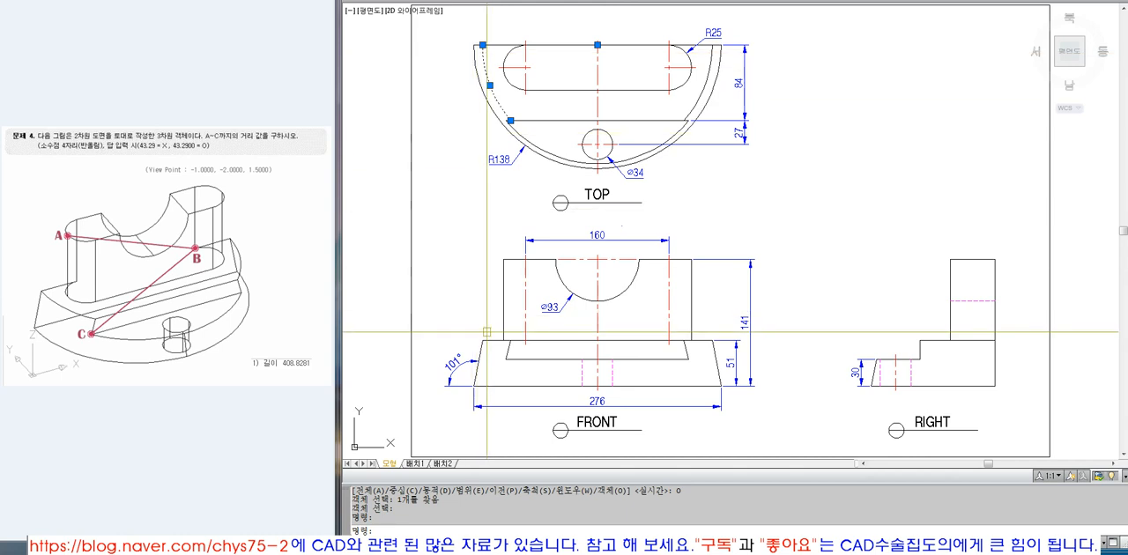
key(Escape)
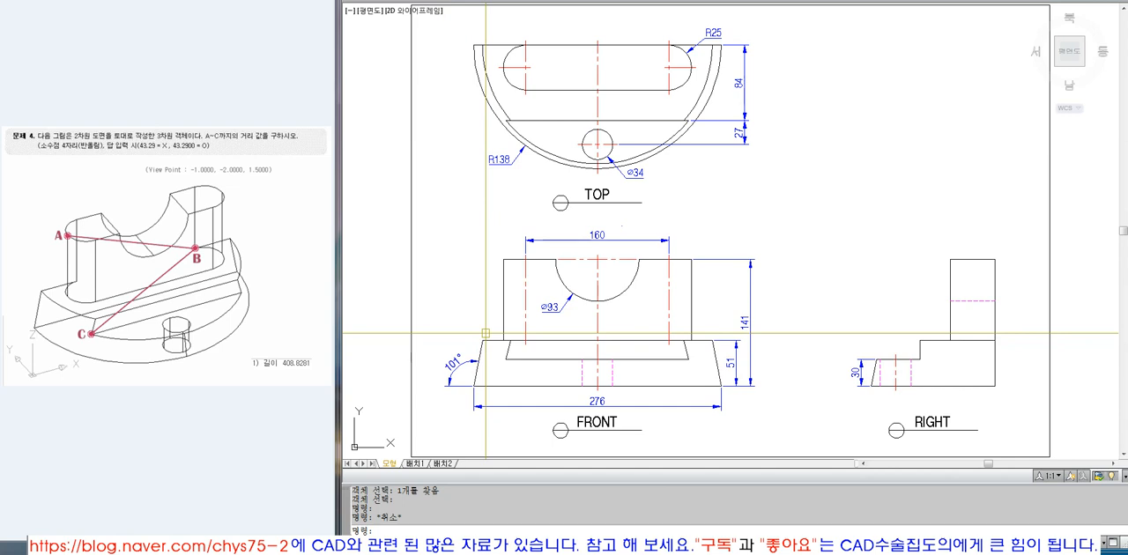
Trace the left half of the base outline in the FRONT view as a closed polyline, using perpendicular snap to the centreline.
text(pl)
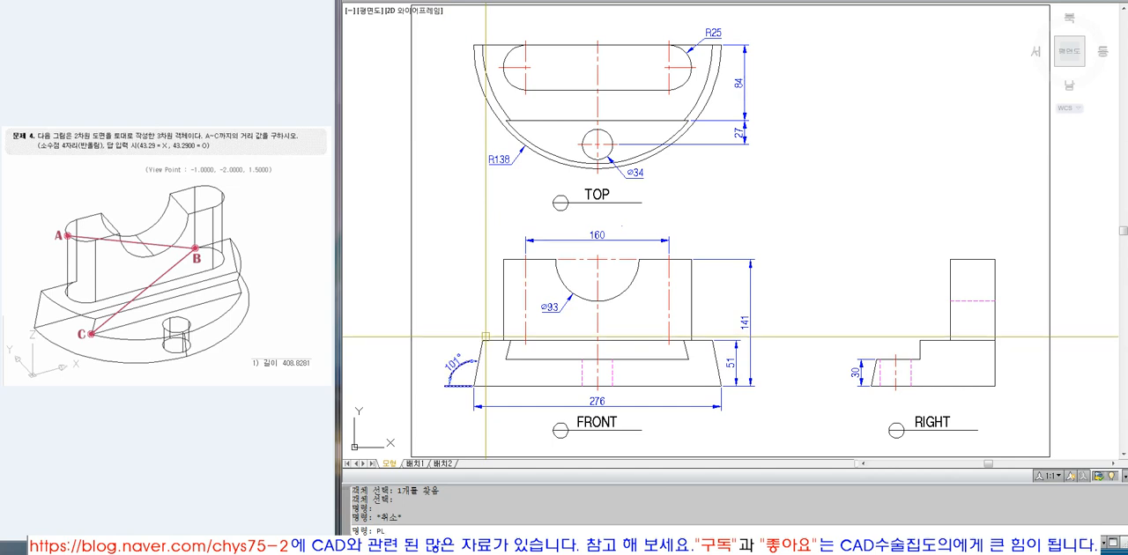
key(Return)
click(484, 336)
text(PER)
key(Return)
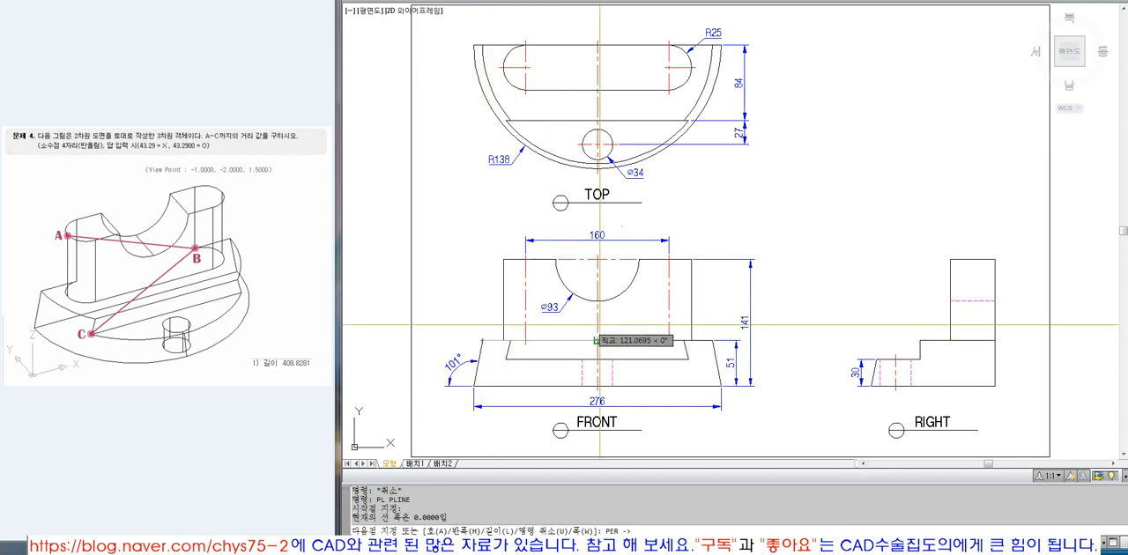
click(597, 326)
text(PER)
click(597, 391)
text(C)
key(Return)
click(532, 386)
key(Escape)
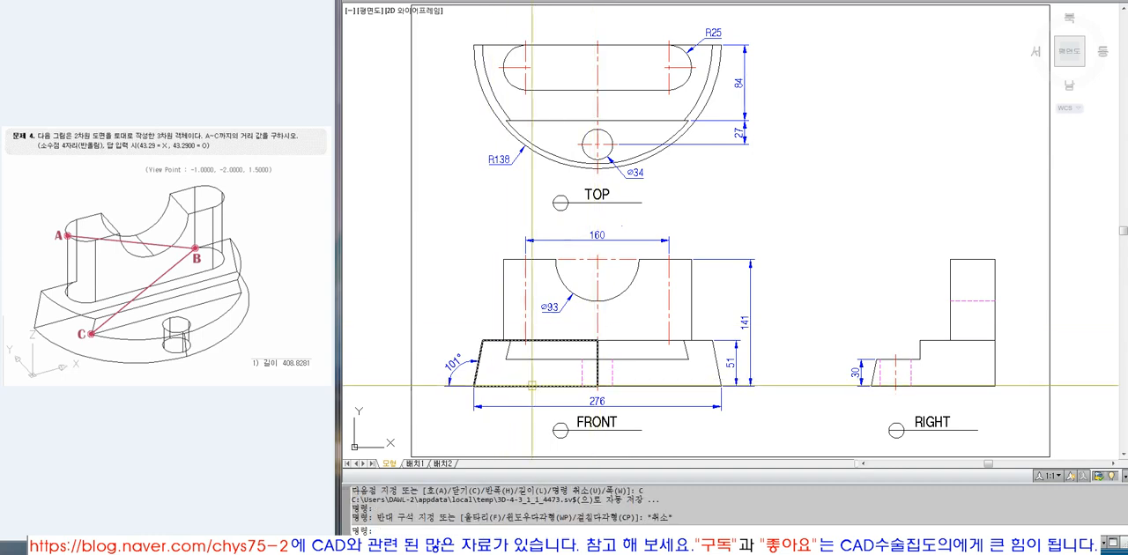
Check the traced half profile against the R138 arc in the TOP view, and erase the traced polyline.
click(533, 386)
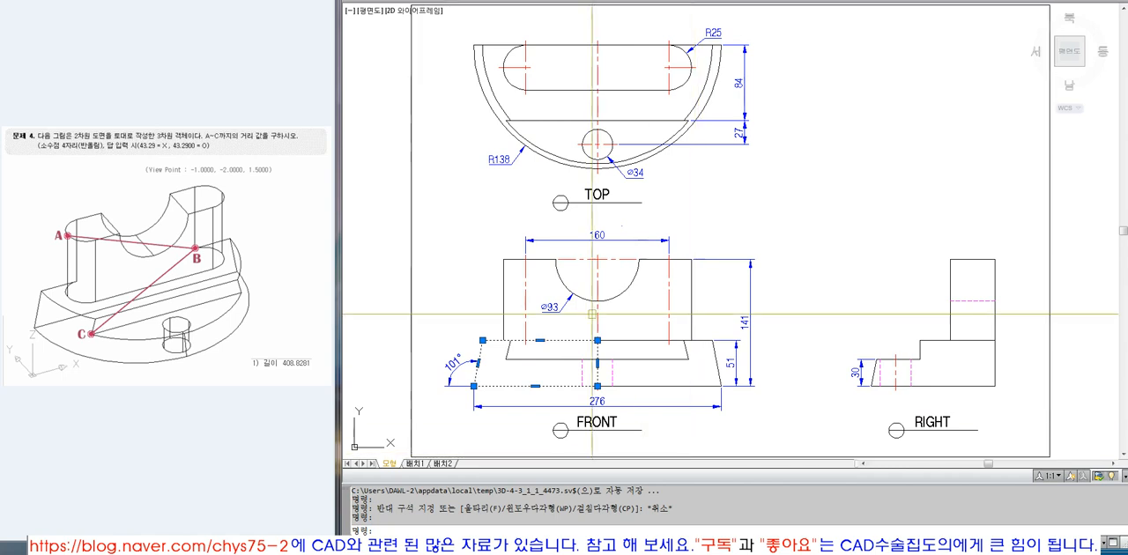
key(Escape)
click(491, 92)
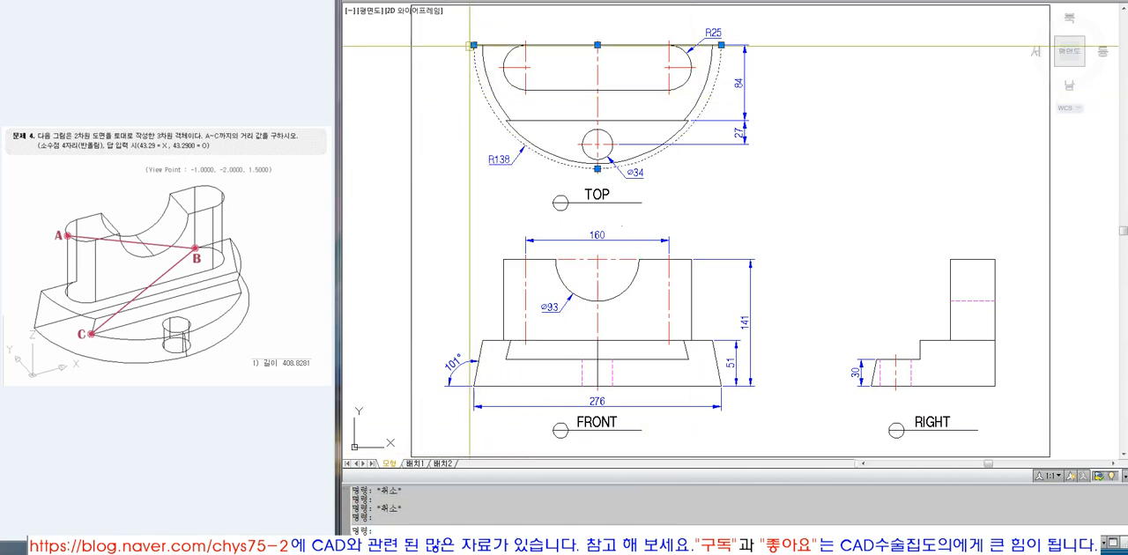
key(Escape)
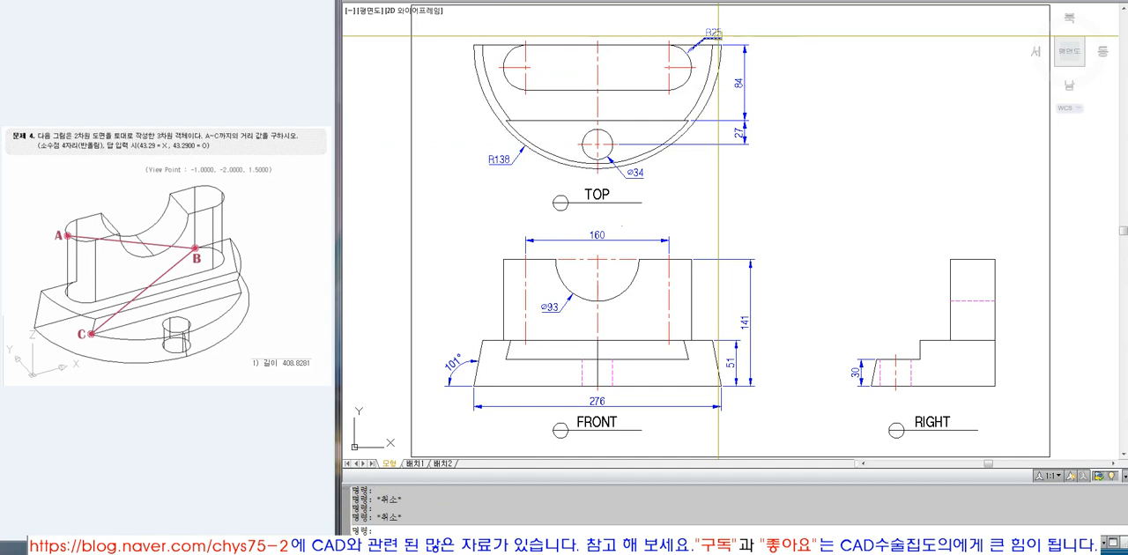
click(504, 386)
text(E)
key(space)
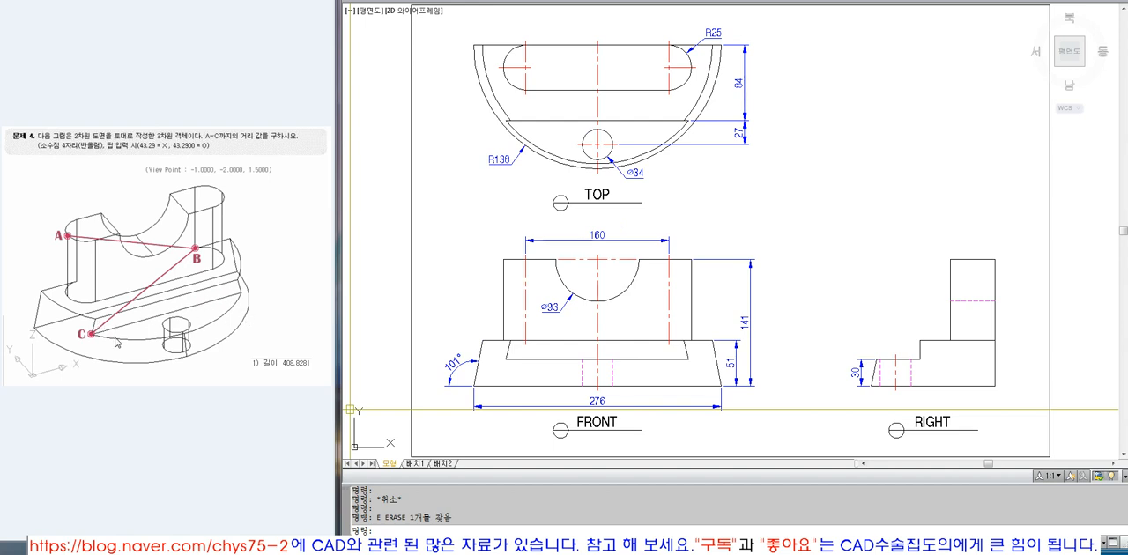
Split model space into two vertical viewports.
click(196, 460)
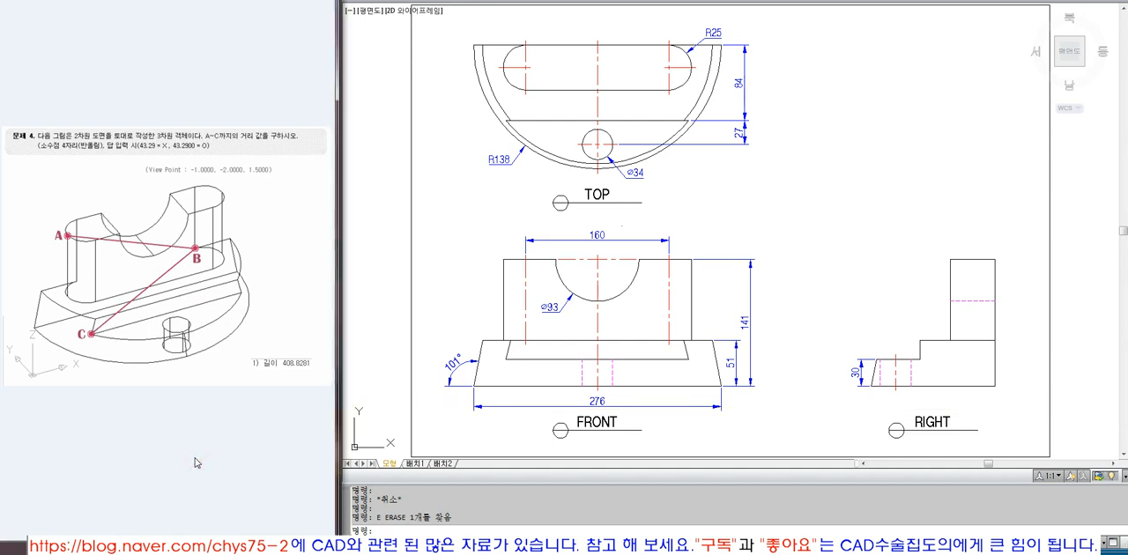
scroll(665, 278, down, 4)
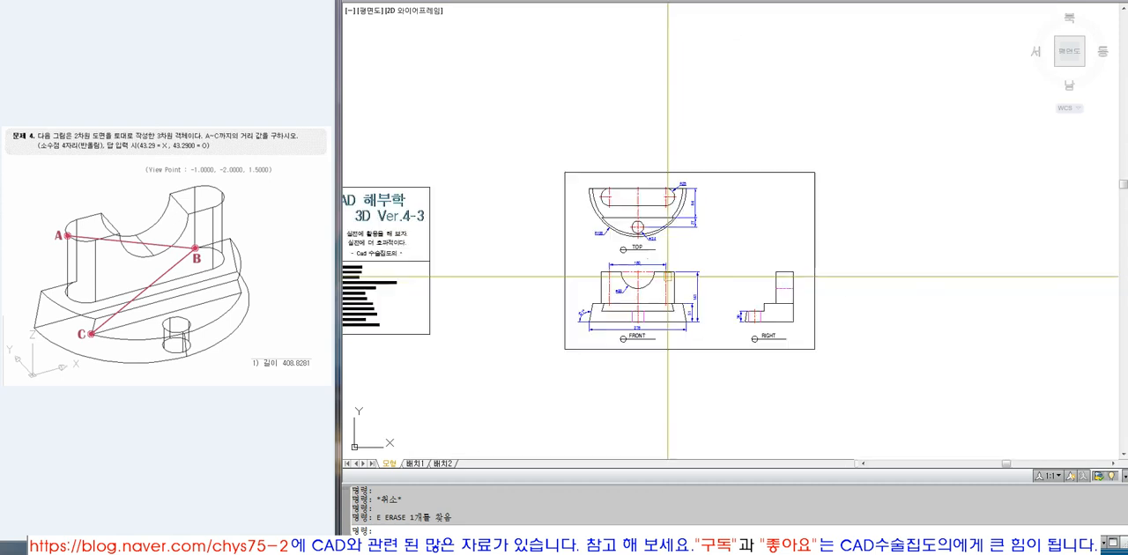
text(S)
key(Return)
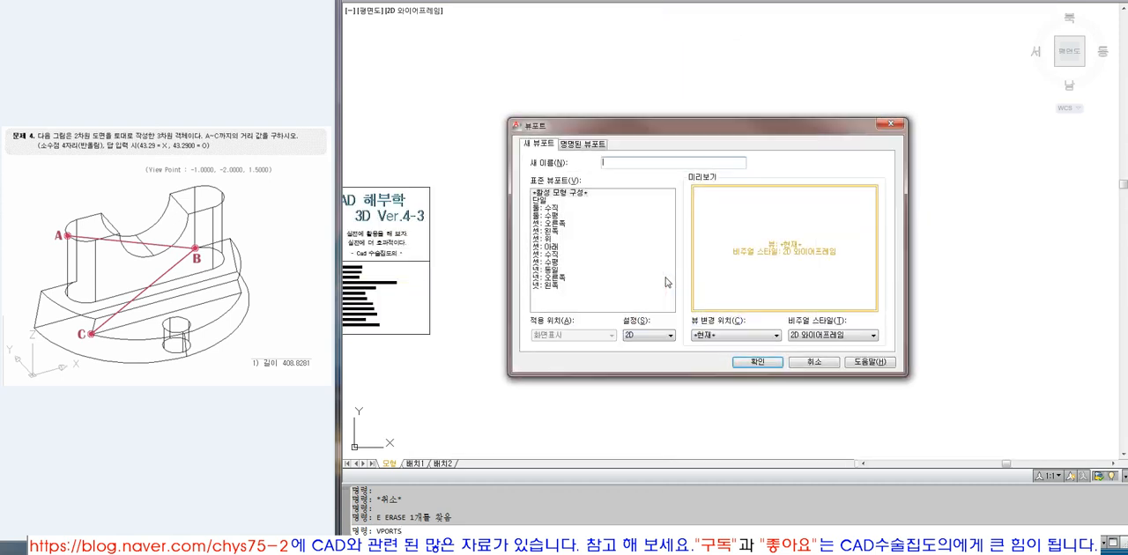
click(544, 208)
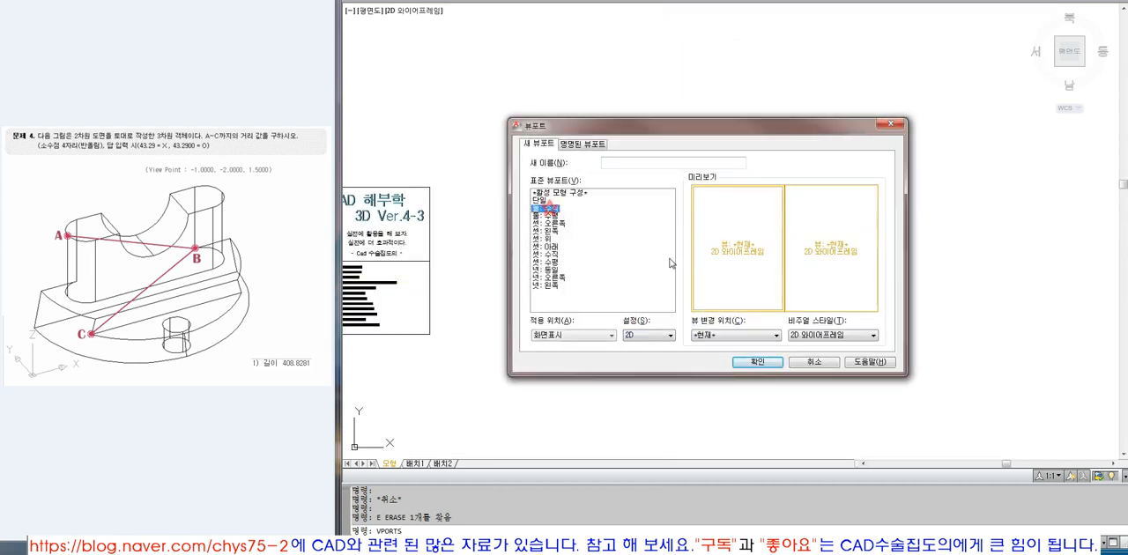
click(754, 365)
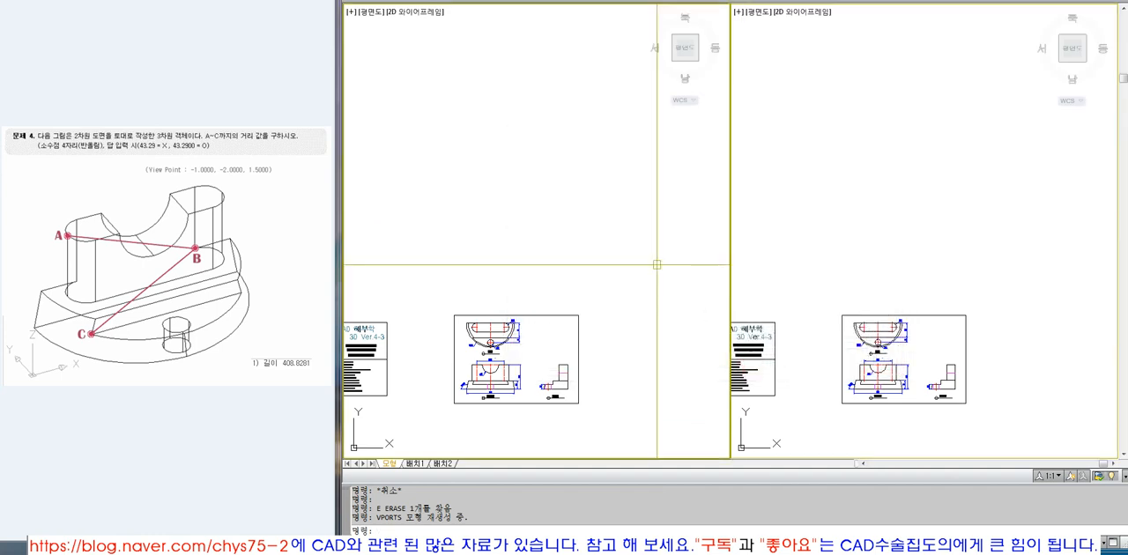
key(Escape)
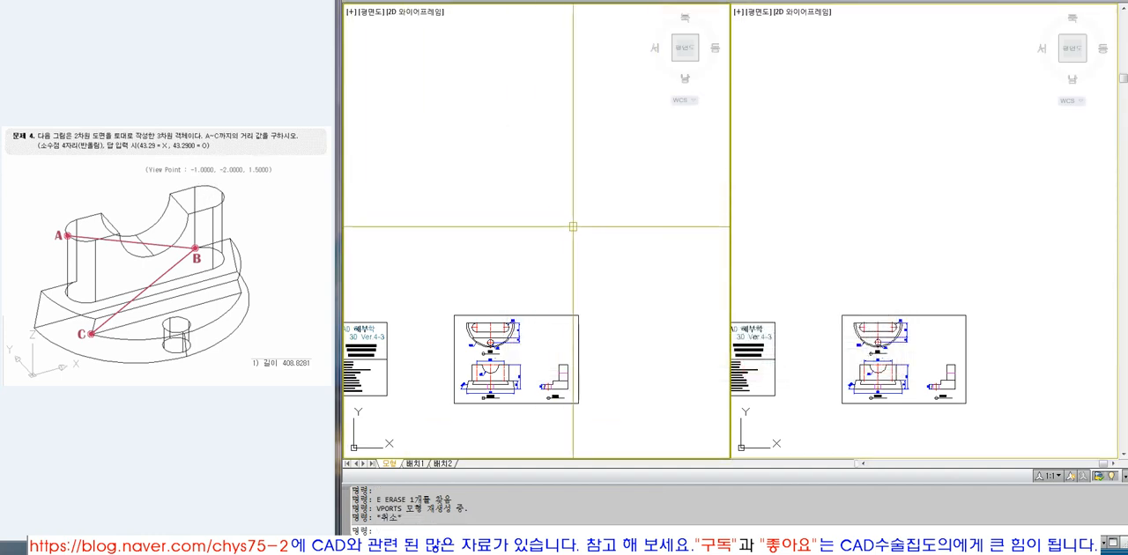
Set the active viewport's viewpoint to 1,-1,1 and frame the three-view drawing in both viewports.
text(VPOINT)
key(Return)
text(1,-1,1)
key(Return)
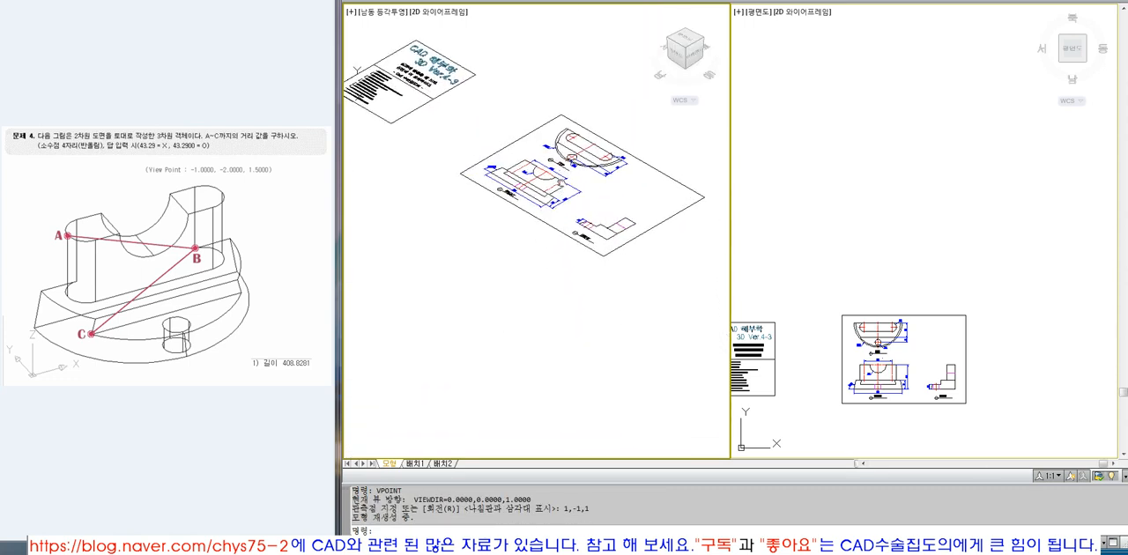
text(z)
key(Return)
click(412, 147)
click(625, 336)
click(867, 303)
text(z)
key(Return)
click(839, 313)
click(947, 407)
In the plan viewport, trace the left half of the FRONT view's base outline up to the centreline as a closed polyline.
middle_drag(943, 398, 953, 244)
key(Escape)
key(Escape)
key(Escape)
click(844, 181)
text(P)
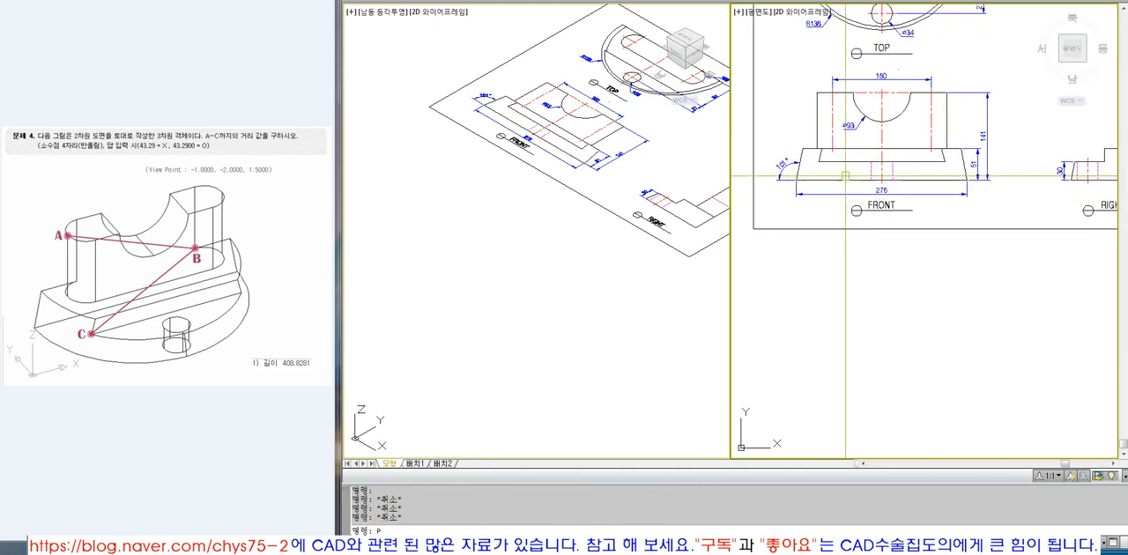
scroll(804, 149, up, 4)
text(L)
key(Return)
click(801, 149)
text(P)
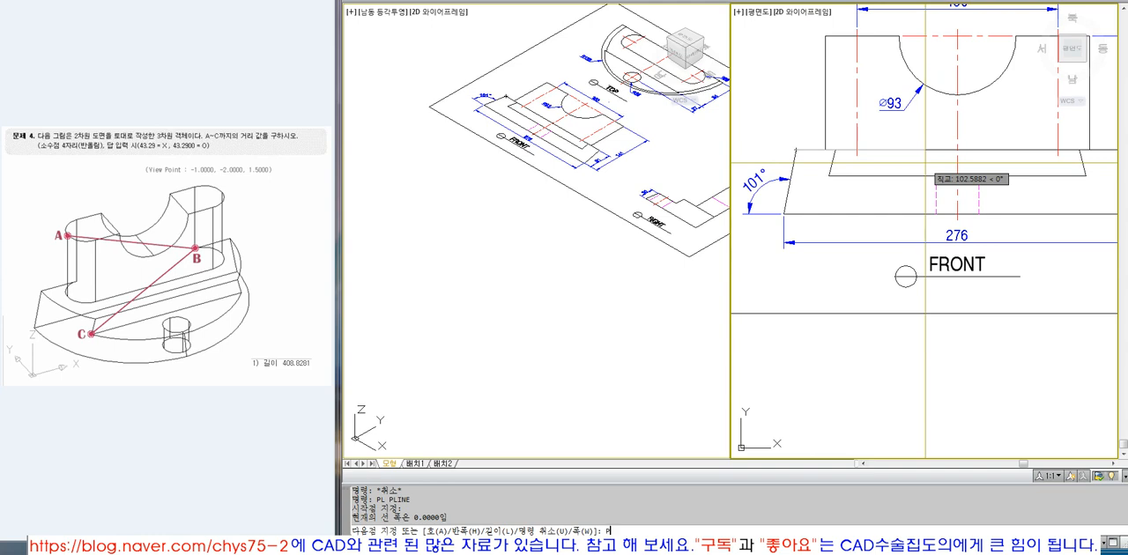
text(ER)
key(Return)
click(958, 158)
click(958, 215)
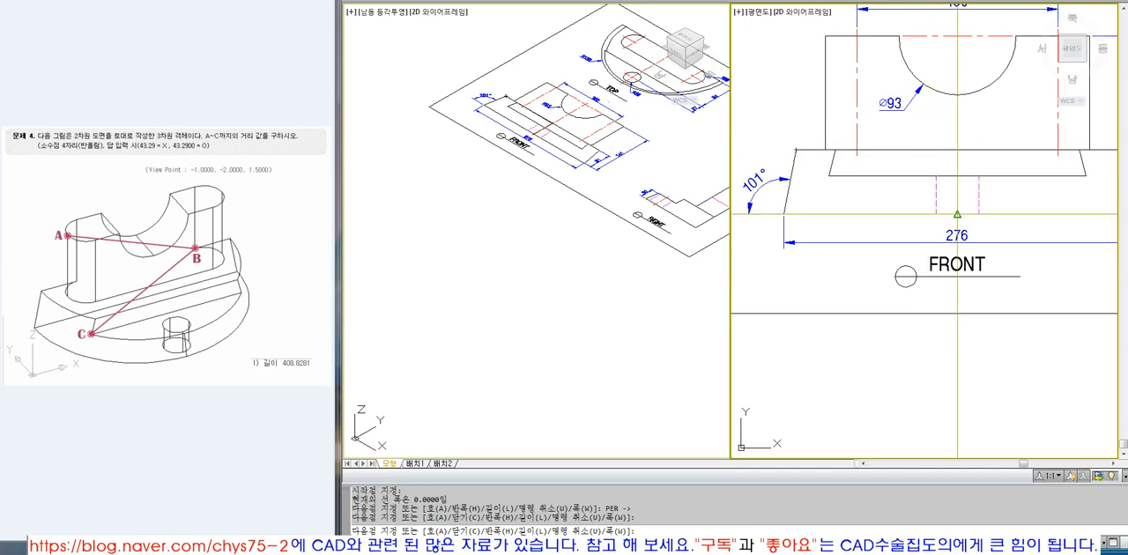
click(784, 214)
text(C)
key(Return)
text(M)
key(Return)
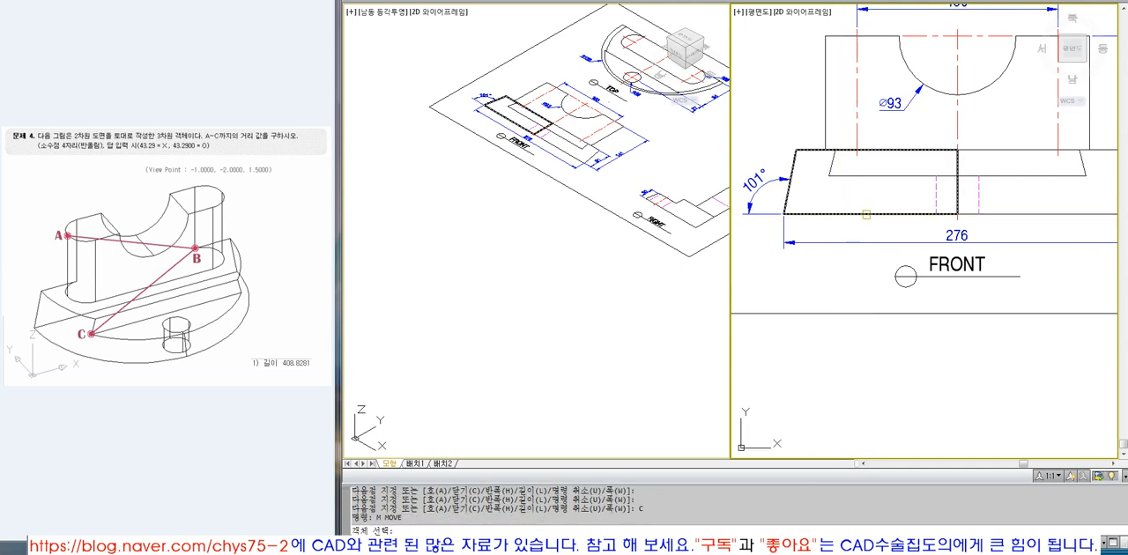
click(866, 214)
scroll(919, 263, down, 2)
key(Escape)
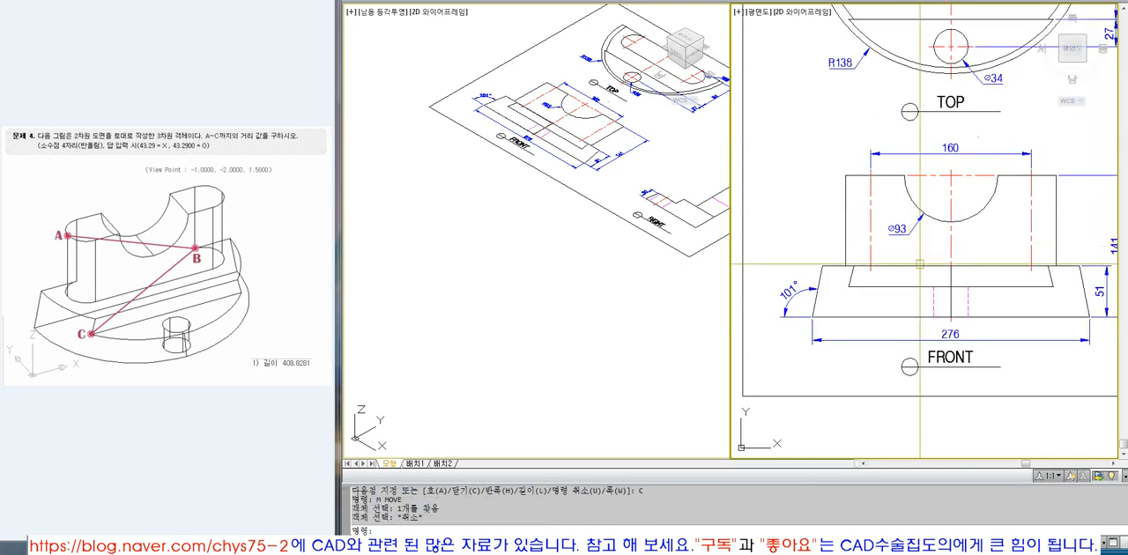
Move the traced half profile straight down to the empty area below the drawing sheet.
click(906, 317)
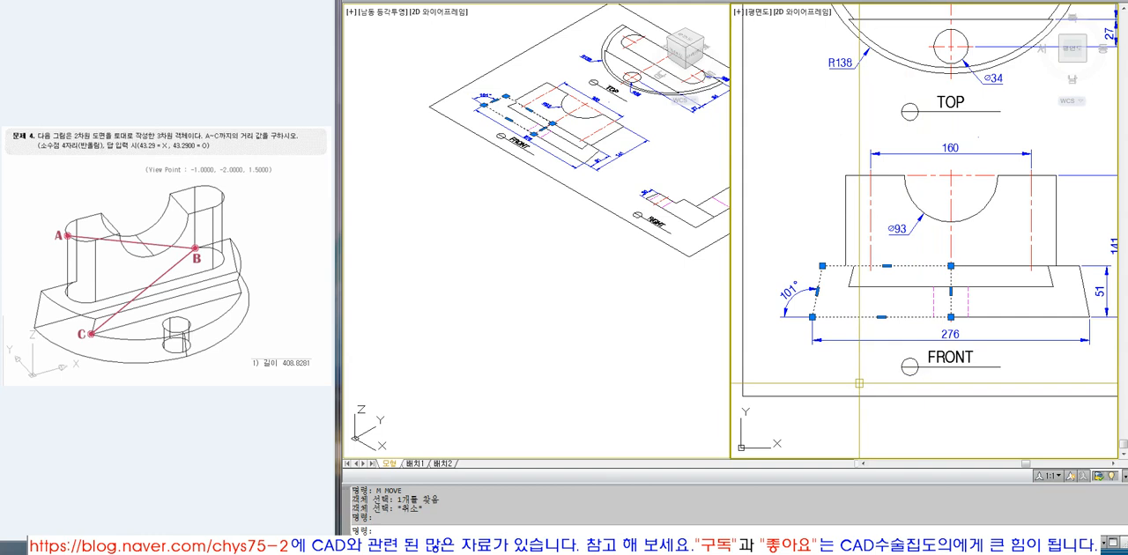
text(M)
key(Return)
click(884, 295)
scroll(888, 203, down, 6)
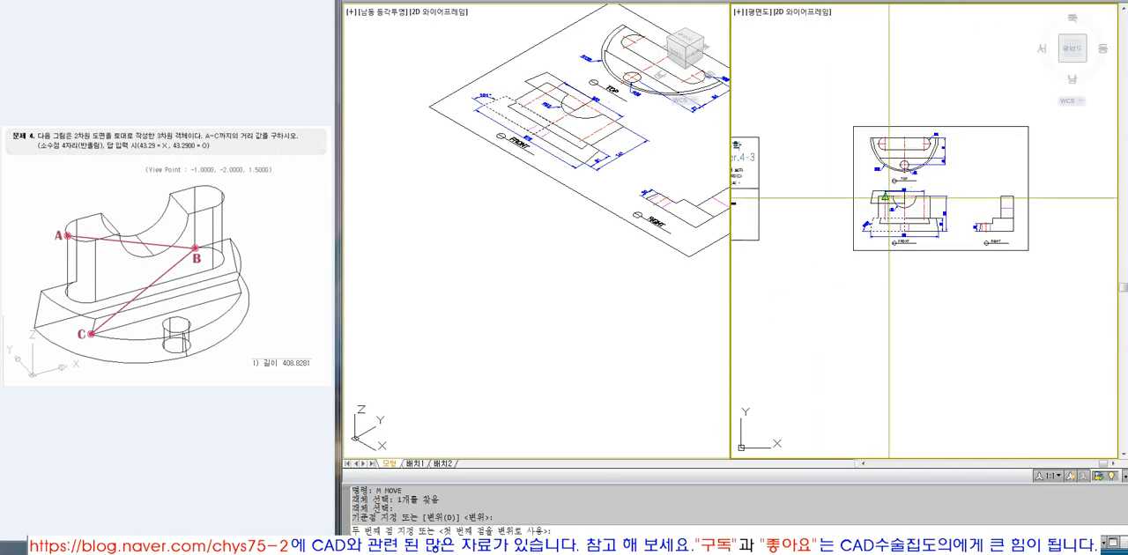
click(888, 320)
key(Return)
Draw a circle centred on the moved profile's lower right corner, with its radius reaching the midpoint of the profile's bottom edge.
click(569, 304)
scroll(569, 304, down, 4)
key(Escape)
text(Z)
key(Return)
click(468, 234)
click(542, 290)
click(998, 329)
text(Z)
key(Return)
click(848, 269)
click(1009, 394)
text(CI)
key(Return)
click(867, 217)
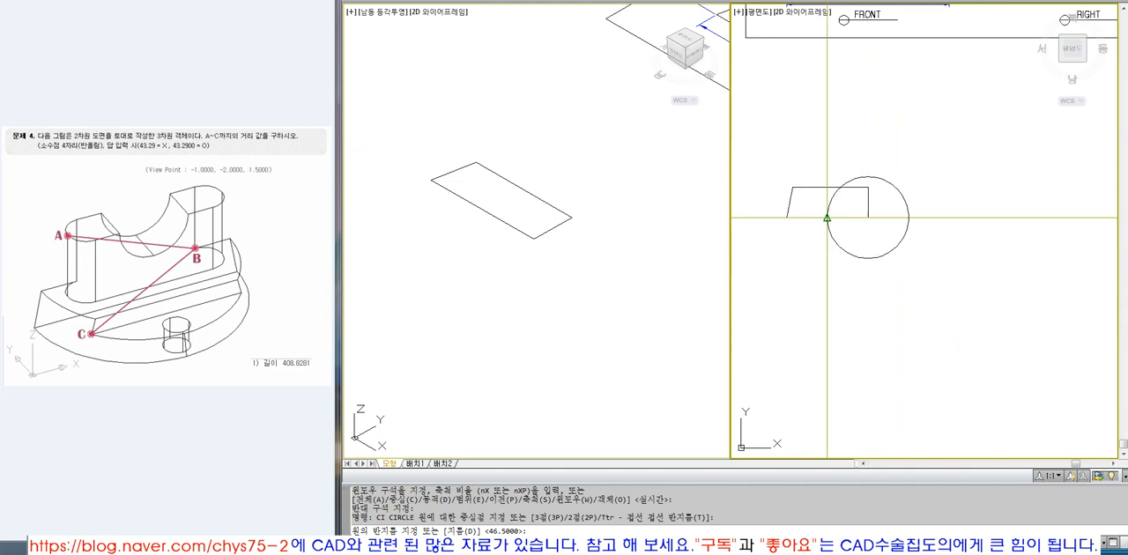
click(909, 217)
Trim away the part of the circle that lies inside the profile.
text(TR)
key(Return)
click(831, 188)
key(Return)
Draw a helper line horizontally from the circle's centre past its right side and trim off the arc above it.
key(Return)
text(L)
key(Return)
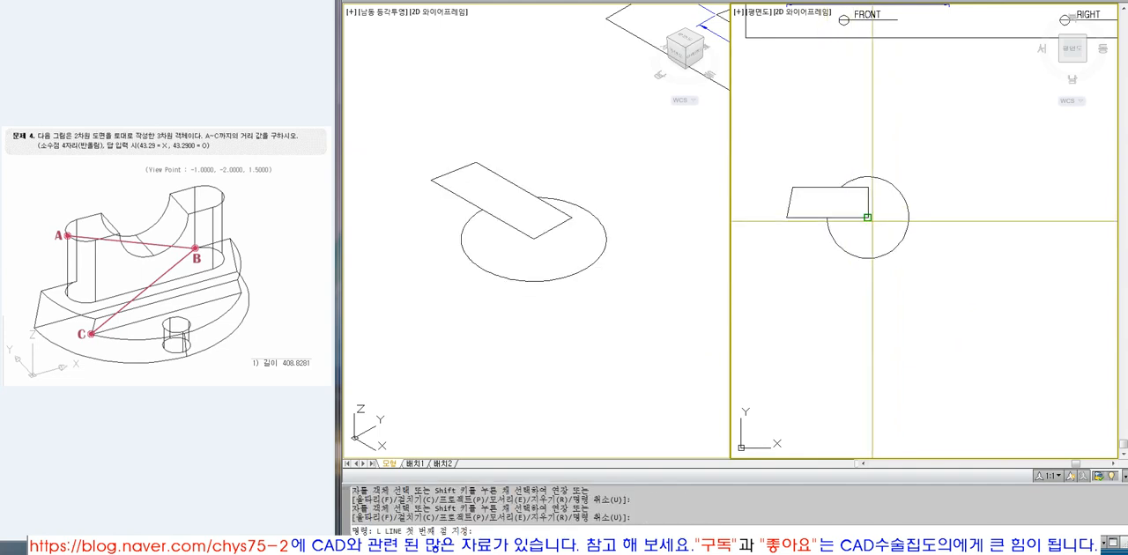
click(868, 218)
click(958, 230)
Examine the TOP and FRONT views of the drawing for comparison with the profile and arc.
key(Return)
text(T)
click(919, 217)
key(space)
click(905, 201)
Erase the horizontal helper line, keeping only the lower semicircular arc beside the profile.
text(E)
click(929, 217)
key(space)
drag(922, 234, 884, 238)
key(Escape)
scroll(882, 296, down, 2)
scroll(876, 277, down, 3)
key(Escape)
text(Z)
key(Return)
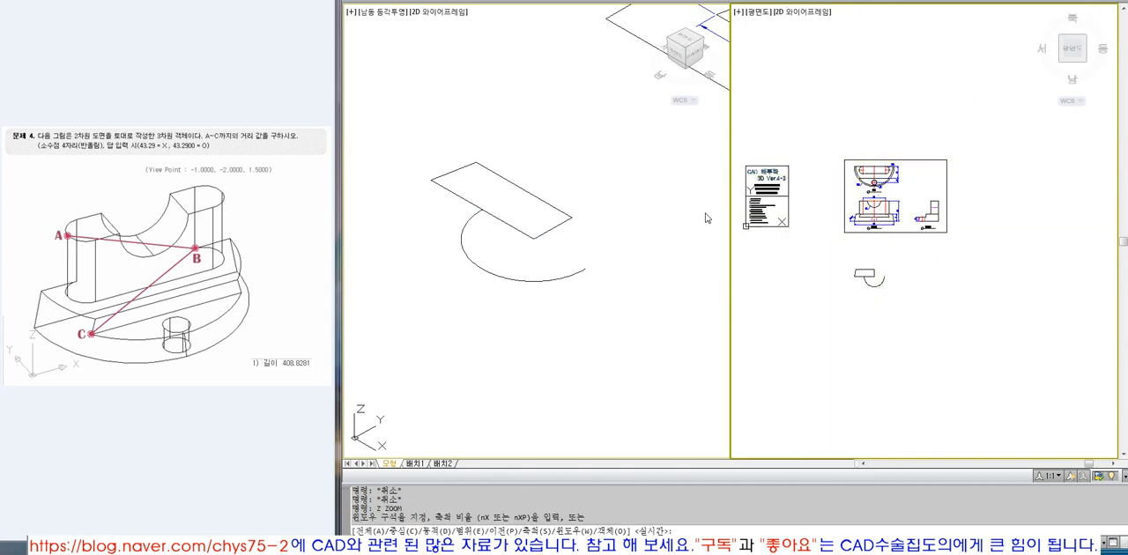
key(Escape)
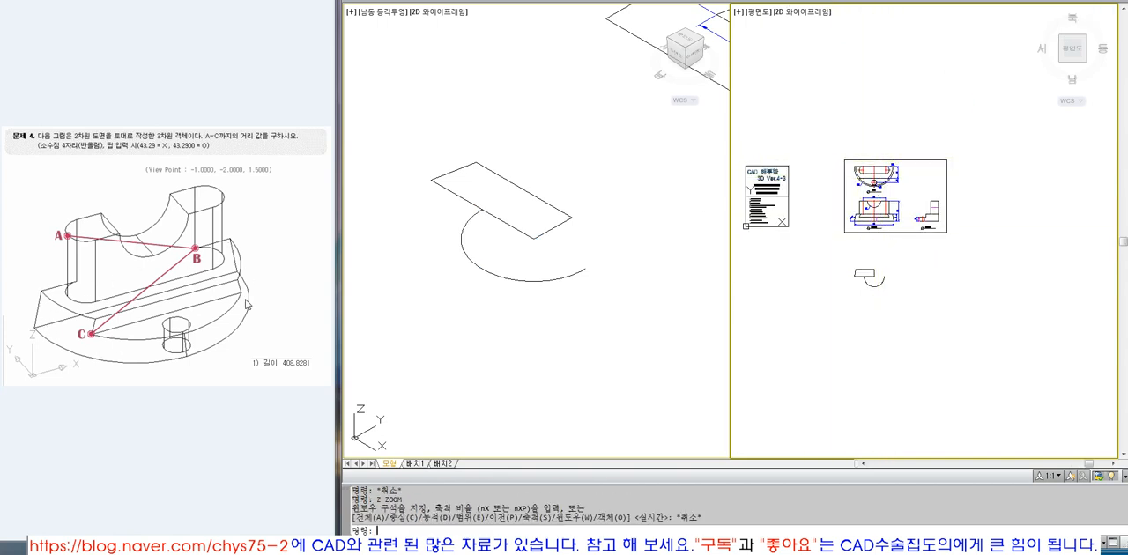
text(Z)
key(space)
click(843, 159)
click(919, 200)
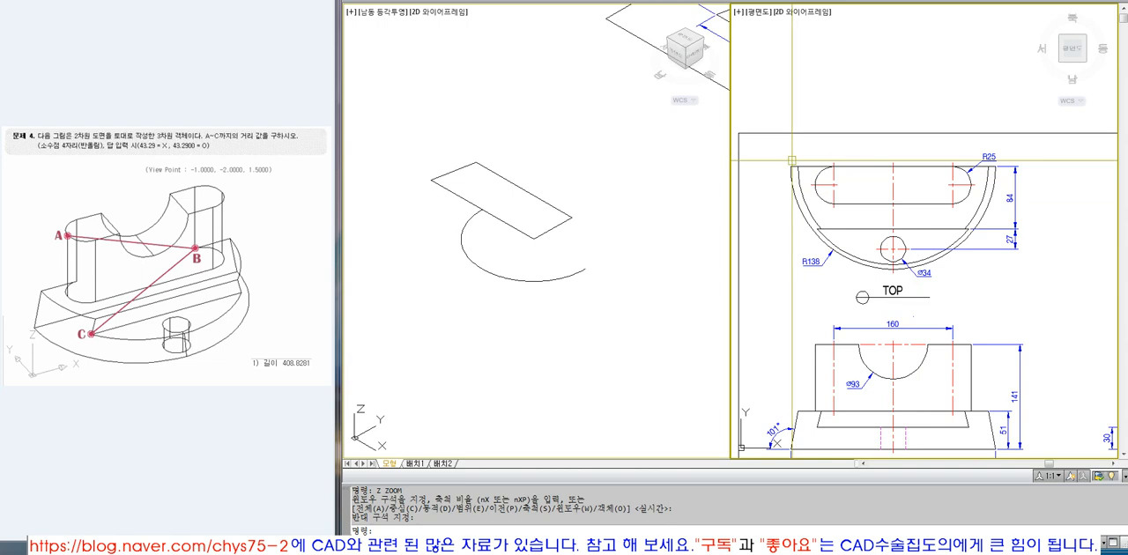
Inspect the closed half profile and the semicircular arc below the sheet by highlighting each one.
scroll(994, 162, down, 4)
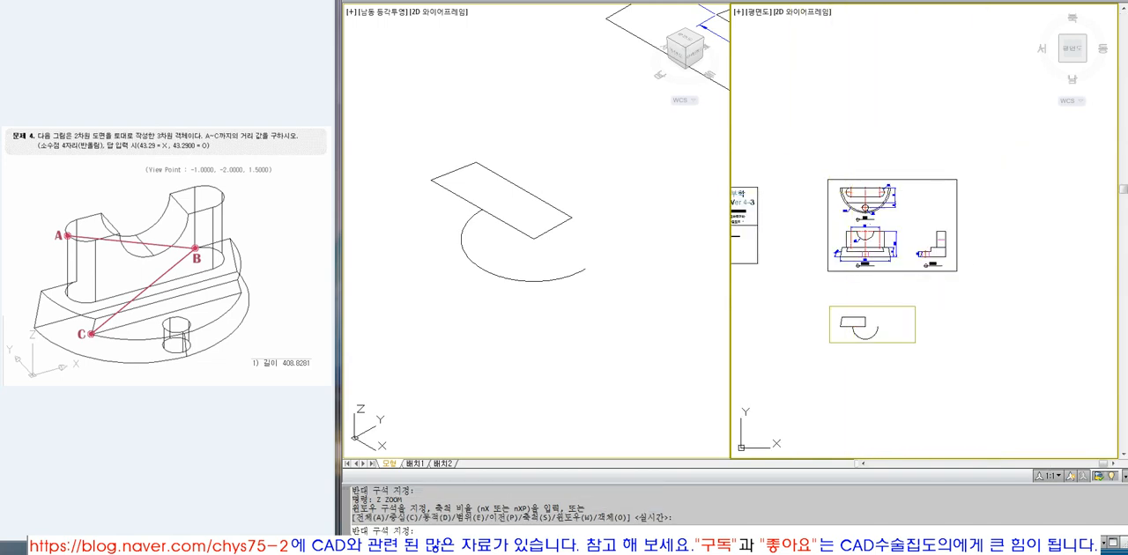
scroll(869, 229, up, 4)
click(869, 240)
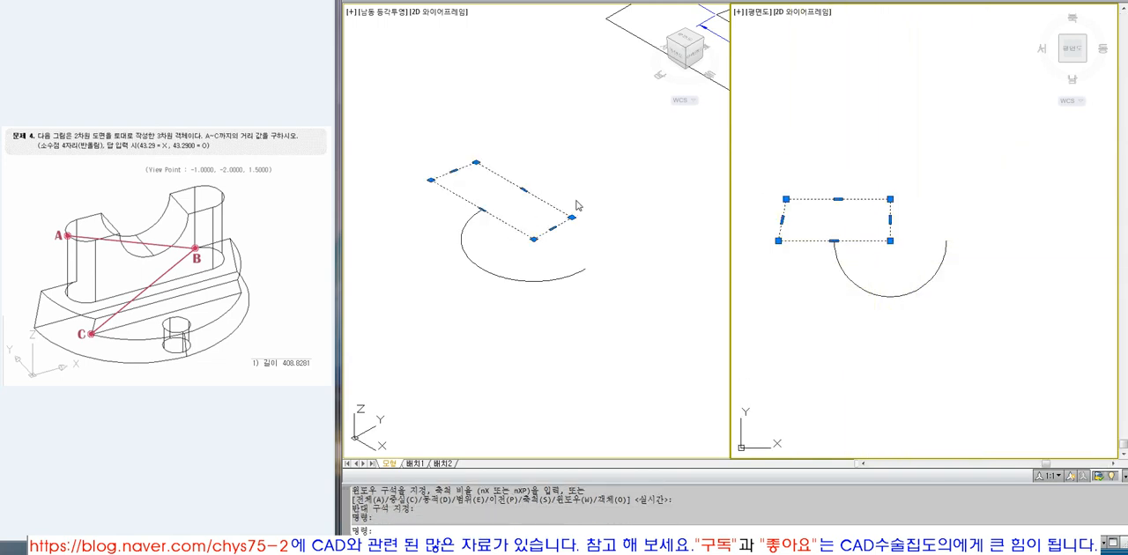
key(Escape)
click(837, 259)
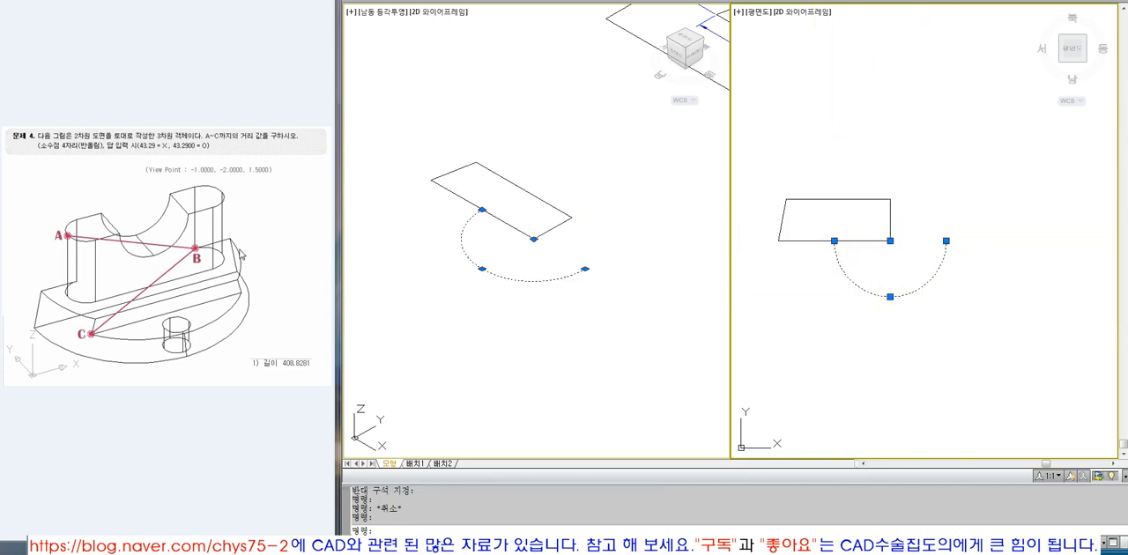
Rotate the closed half profile upright in 3D by 90° about the X axis through its corner at the arc's centre.
click(534, 303)
text(3DROTATE)
key(Return)
click(481, 209)
key(Return)
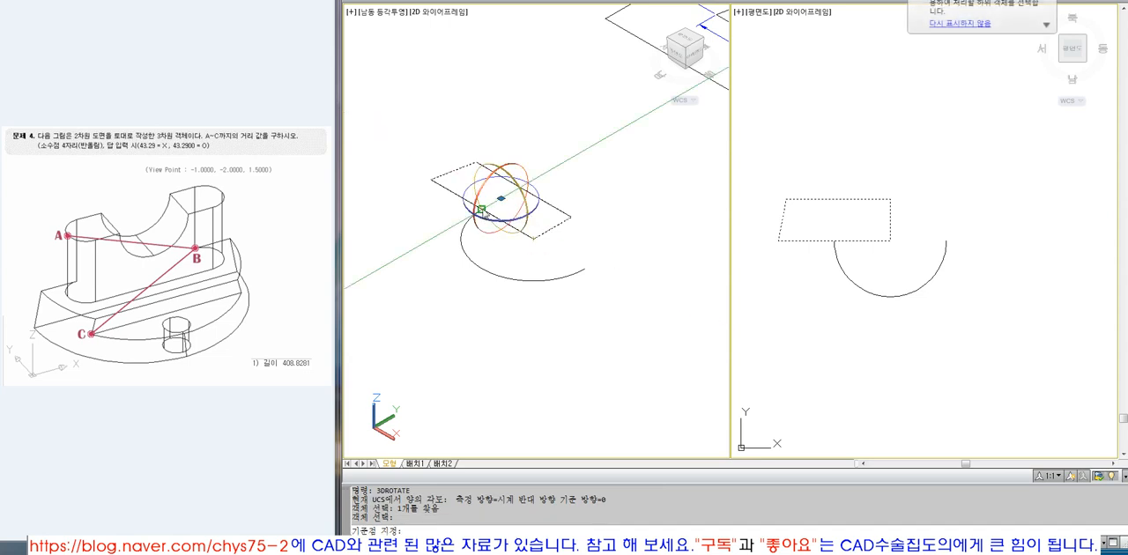
click(533, 238)
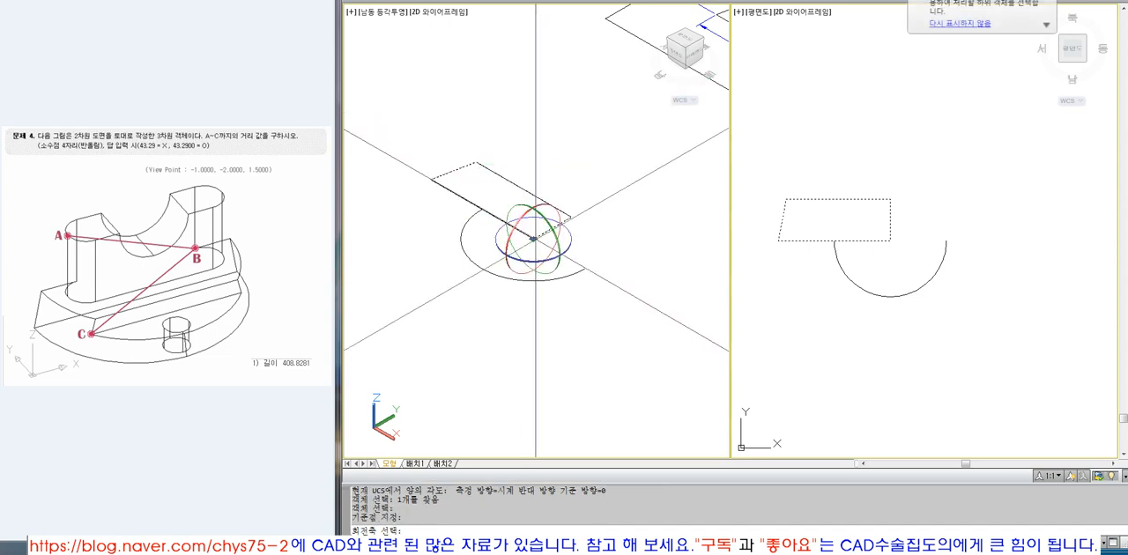
click(515, 275)
text(90)
key(Return)
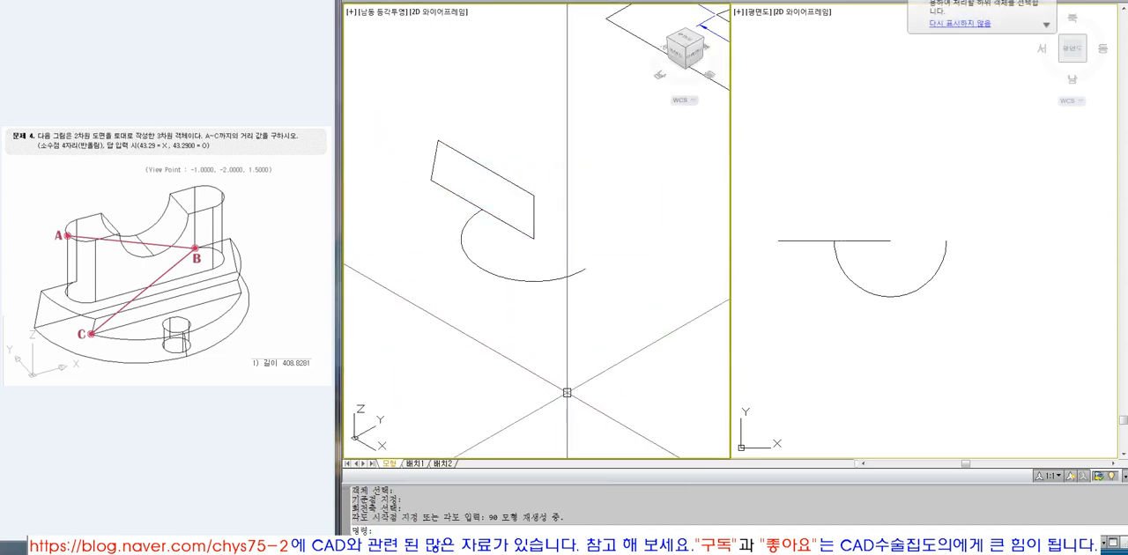
Extrude the upright profile along the semicircular arc as its path to form the tapered base.
text(EXT)
key(Return)
click(482, 210)
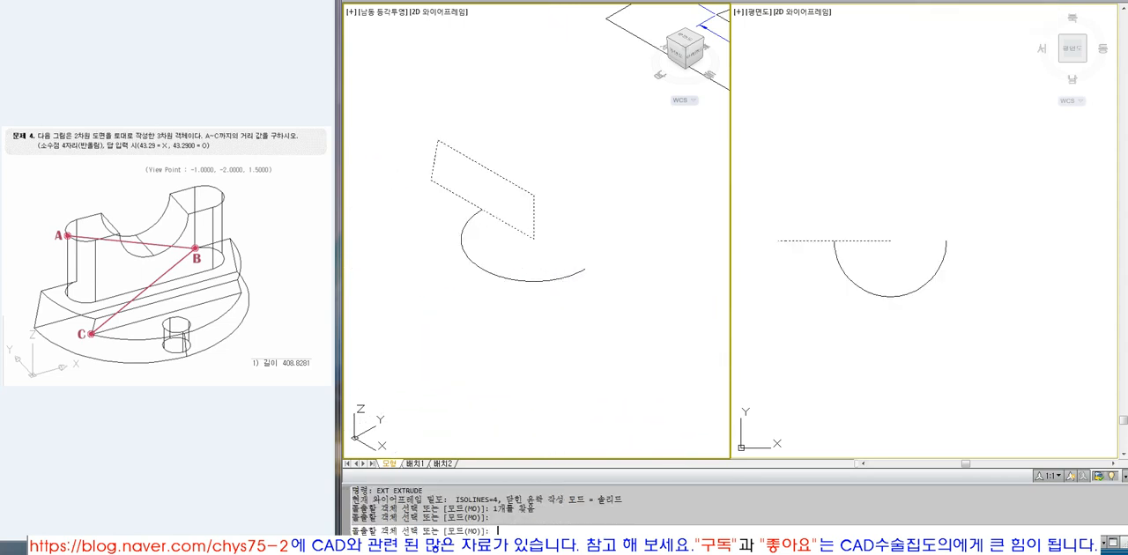
key(Return)
text(P)
key(Return)
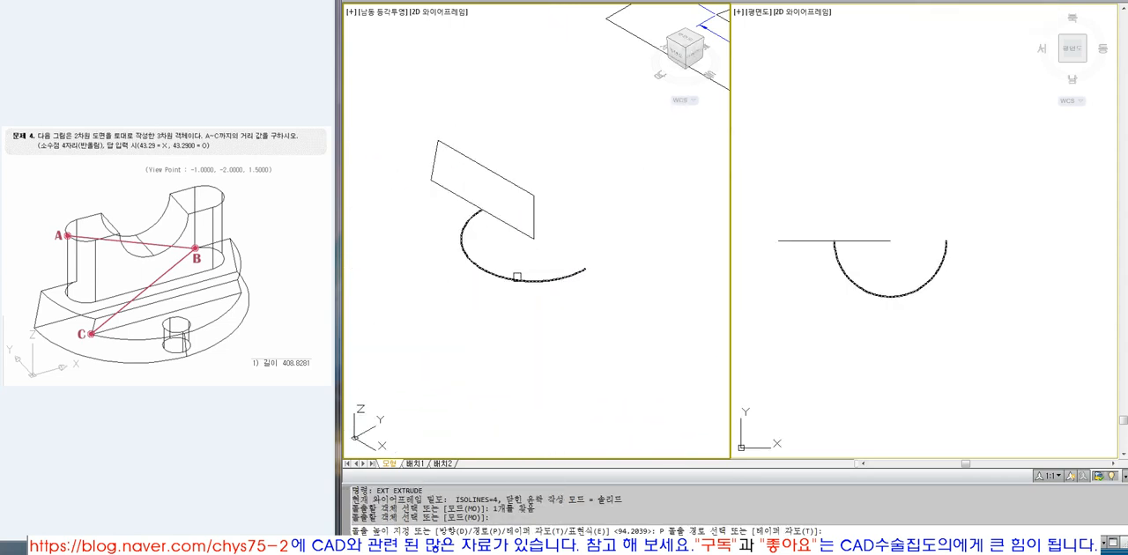
click(513, 280)
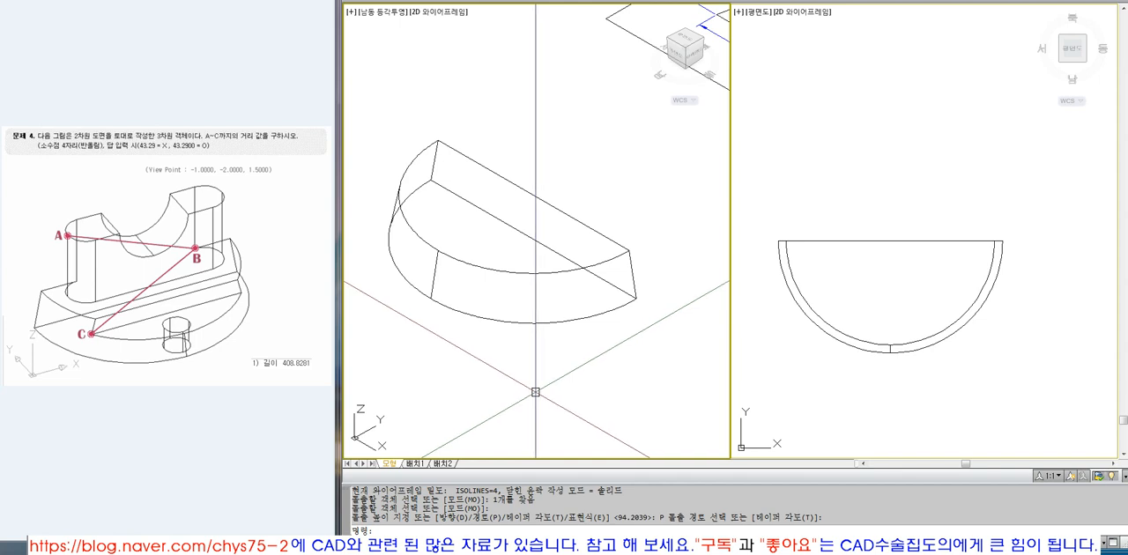
click(555, 322)
text(E)
key(Return)
text(U)
key(Return)
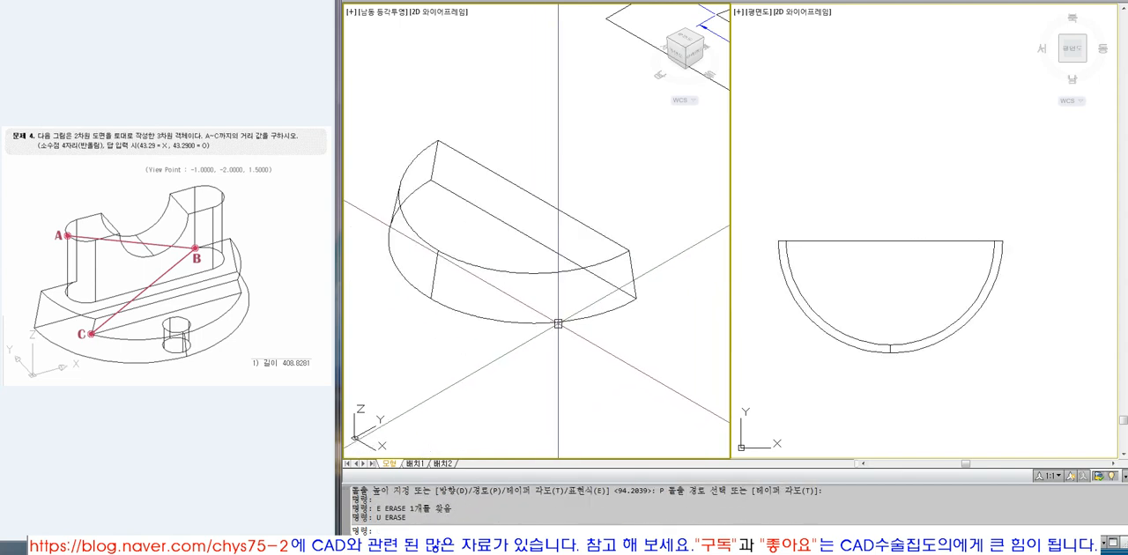
key(Escape)
Examine the tapered base solid and compare it with the TOP view of the drawing.
click(908, 371)
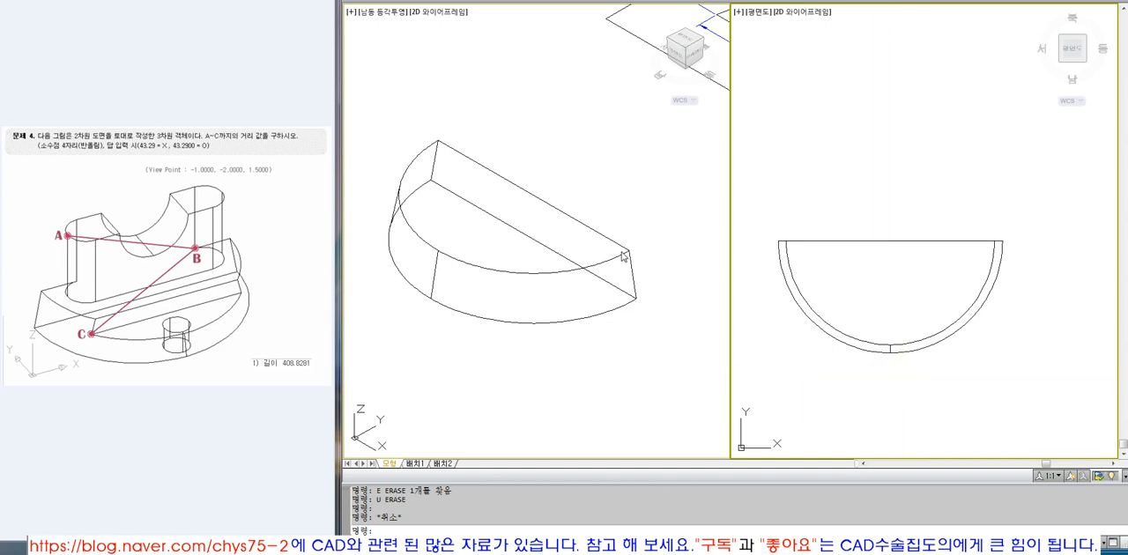
key(Escape)
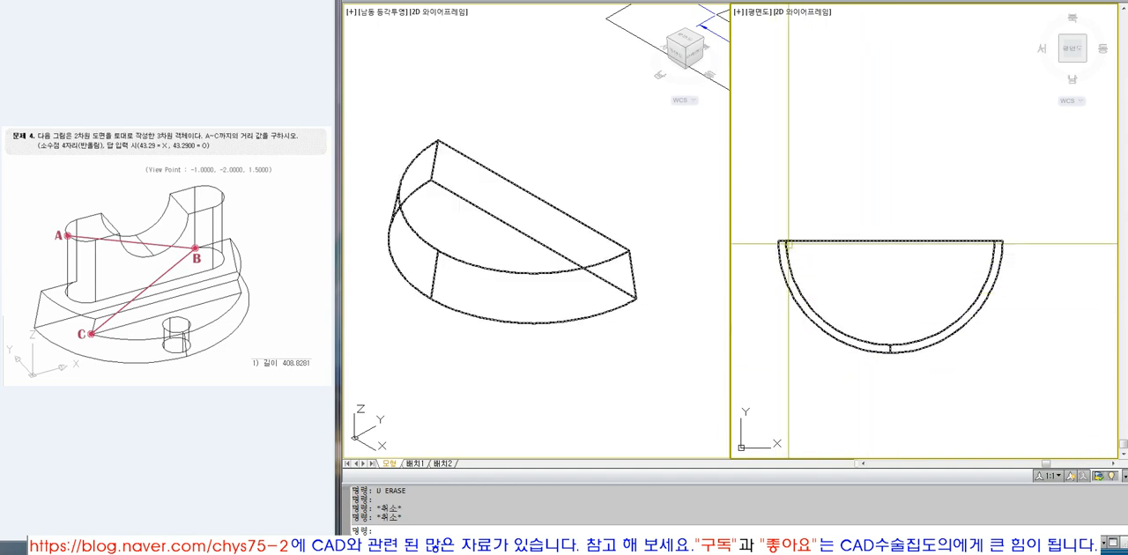
click(681, 323)
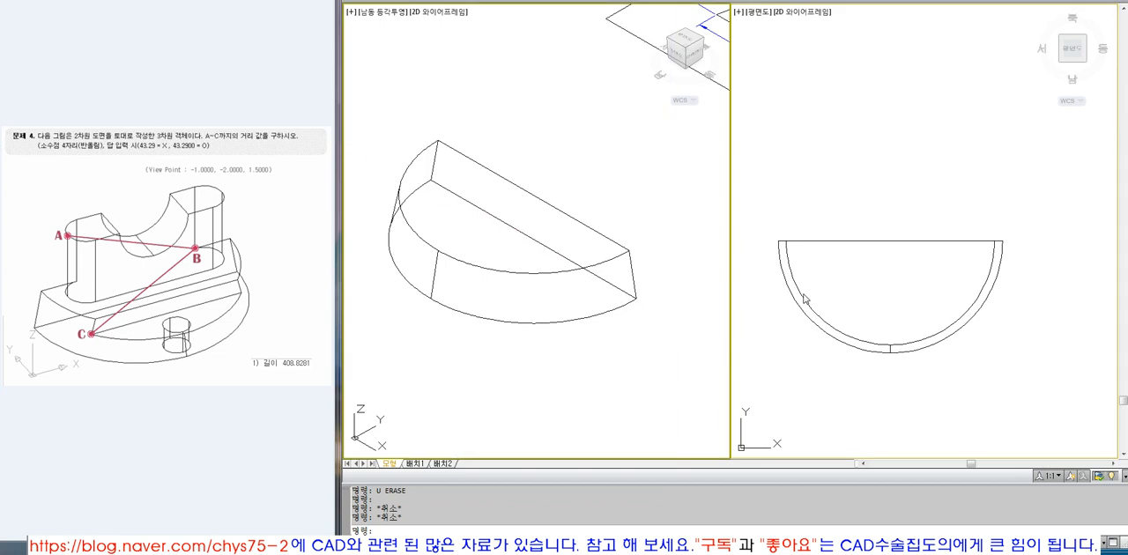
scroll(815, 342, down, 8)
click(835, 295)
key(Escape)
scroll(849, 323, down, 6)
key(Escape)
text(z)
key(space)
click(833, 126)
click(893, 185)
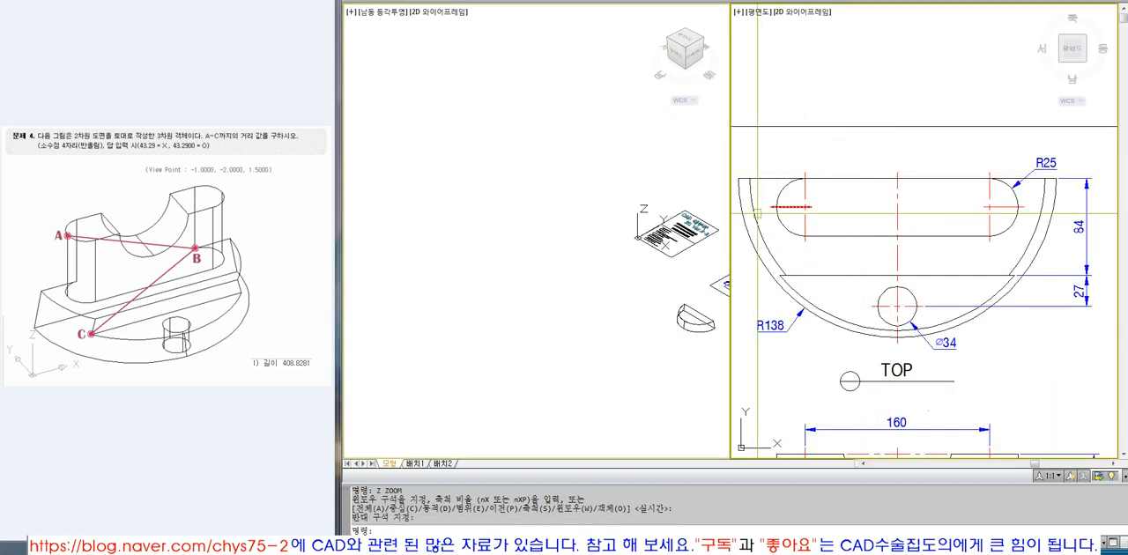
Move the semicircular base solid straight up to just below the drawing sheet.
text(z)
key(space)
scroll(766, 190, down, 6)
click(777, 171)
click(936, 447)
text(m)
key(space)
click(971, 419)
click(933, 436)
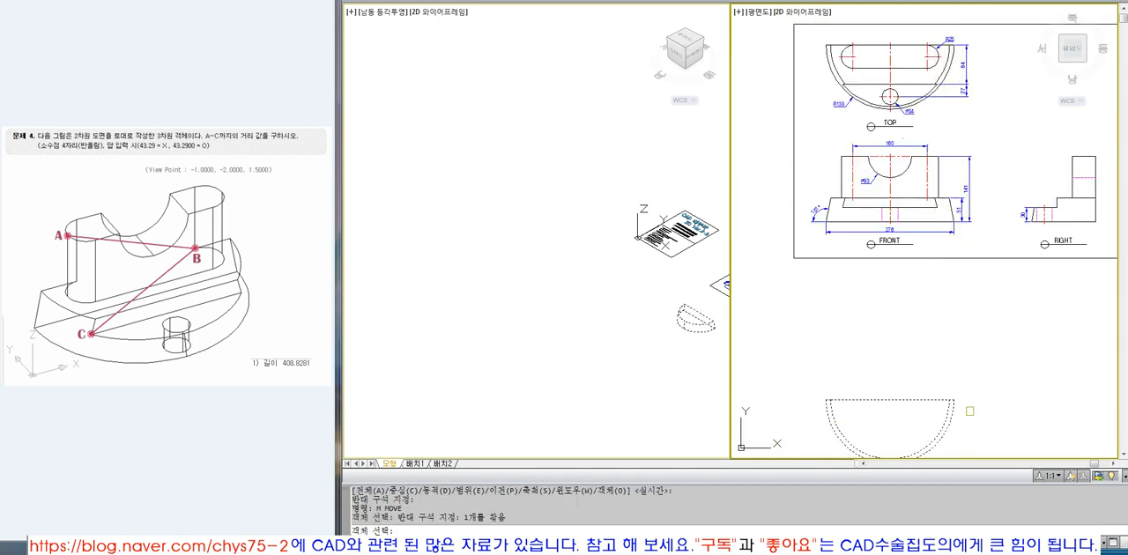
key(space)
click(1006, 434)
click(1003, 337)
Draw vertical lines from both ends of the FRONT view's Ø93 cutout up through the slot in the TOP view.
click(640, 317)
scroll(620, 273, down, 3)
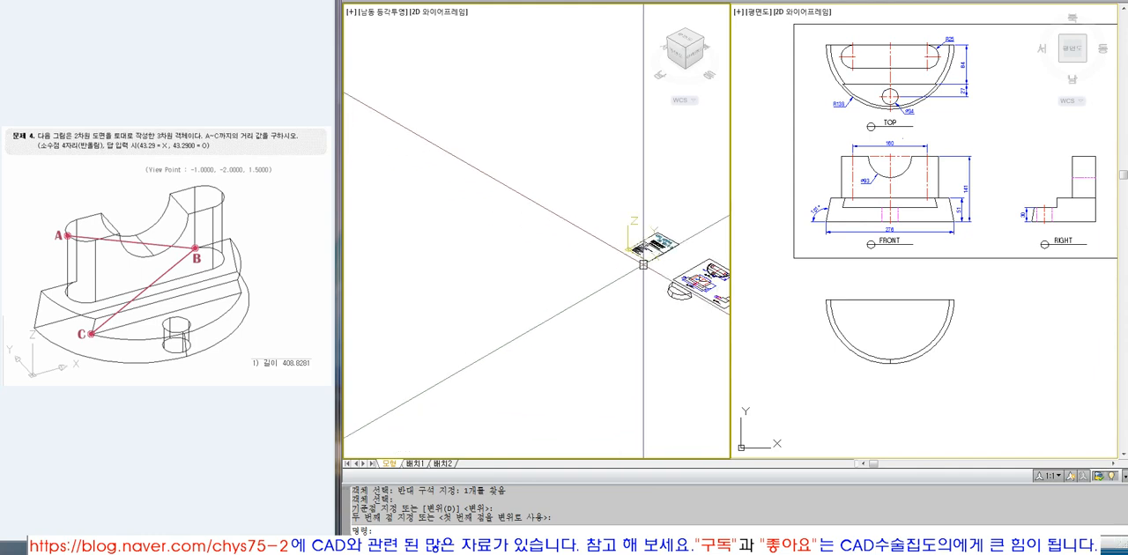
text(z)
key(space)
click(639, 266)
click(719, 305)
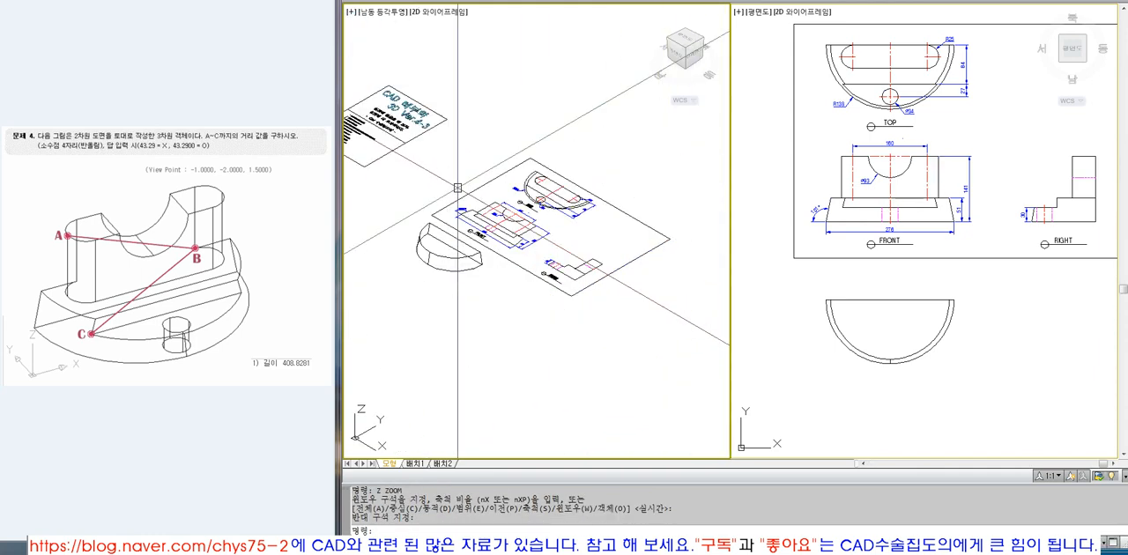
click(755, 320)
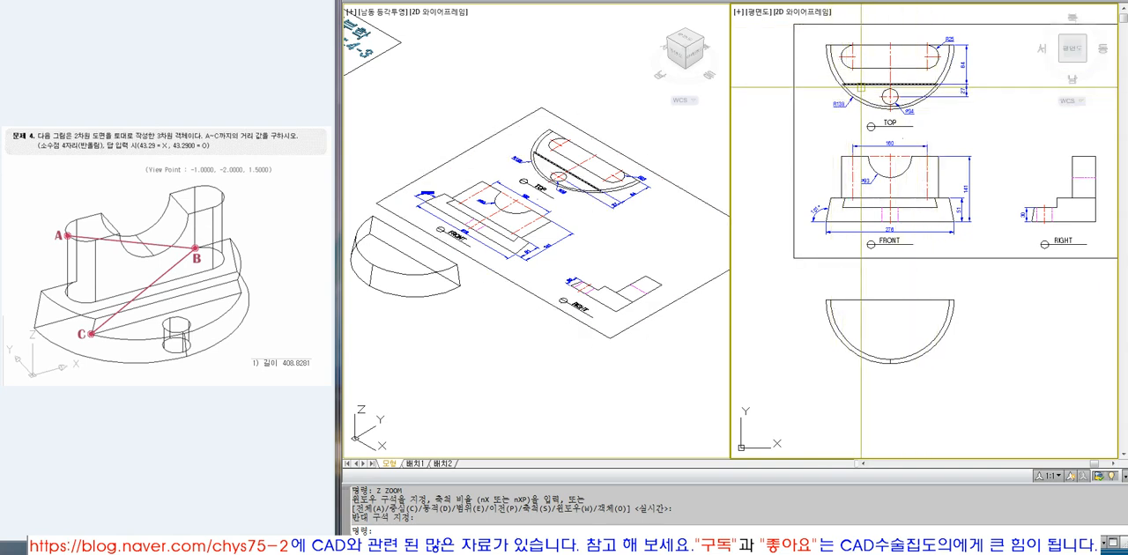
text(L)
key(space)
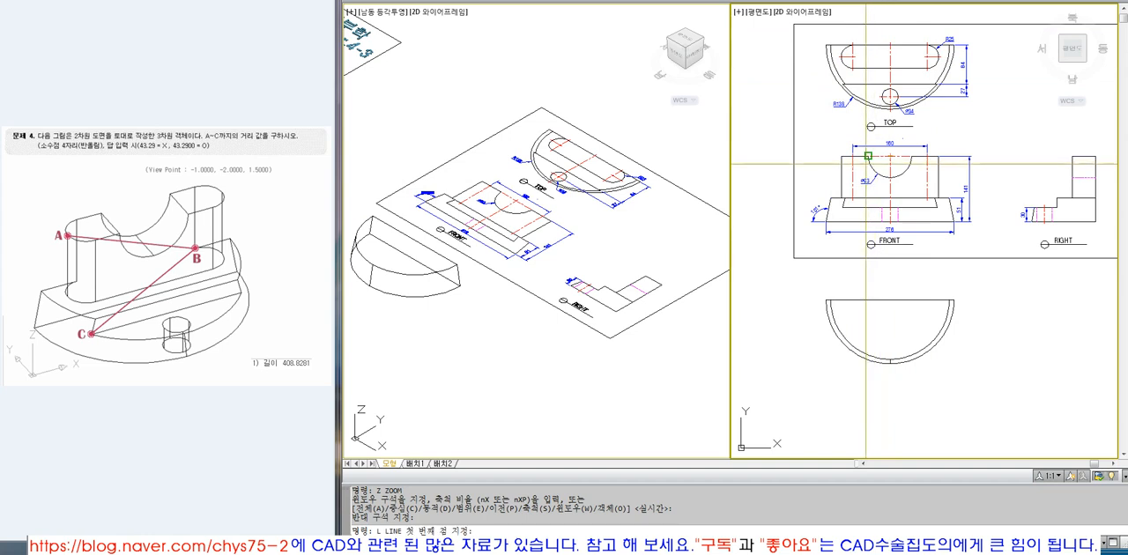
click(870, 159)
click(877, 33)
key(space)
key(space)
click(913, 159)
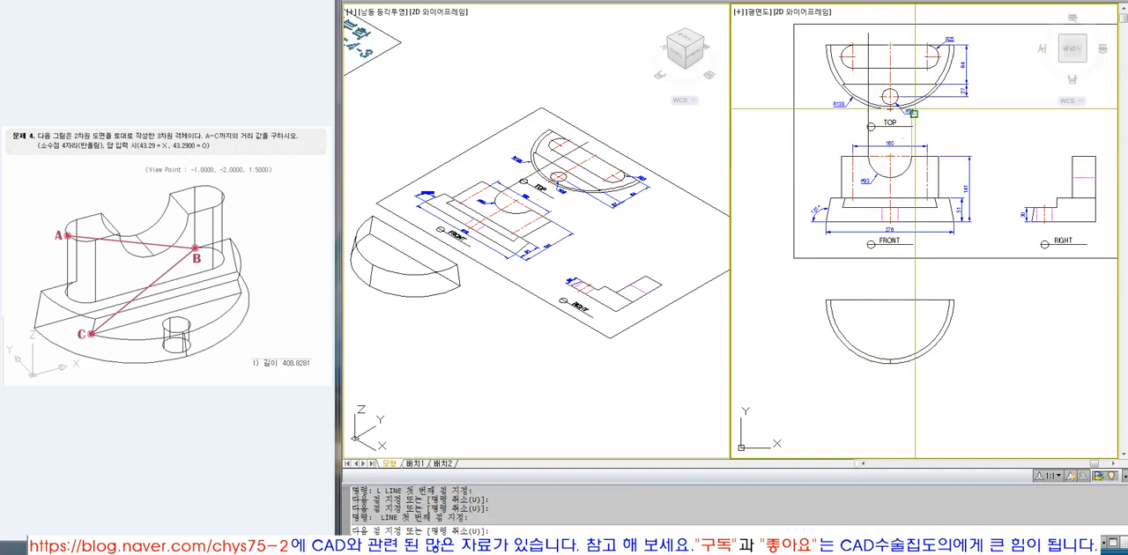
click(916, 24)
Erase the second projection line and redraw it vertically from the cutout's east end through the TOP view's slot.
key(space)
text(T)
key(Escape)
text(Z)
click(828, 41)
click(1004, 196)
text(E)
click(948, 237)
click(947, 238)
click(948, 238)
click(944, 238)
click(959, 239)
click(962, 245)
key(space)
text(L)
key(space)
click(916, 313)
click(917, 42)
Trim off the parts of both projection lines below the slot's lower edge in the TOP view.
key(space)
text(TR)
click(925, 122)
key(space)
click(918, 129)
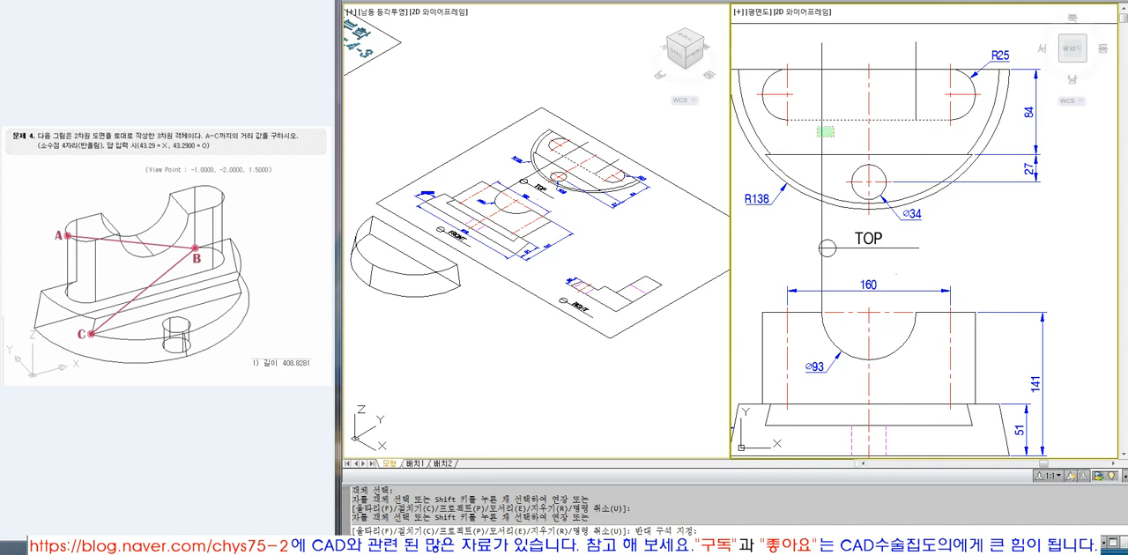
click(817, 138)
key(space)
key(space)
Trim off the parts of both projection lines above the slot's upper edge in the TOP view.
click(842, 60)
key(space)
click(831, 74)
key(space)
click(923, 42)
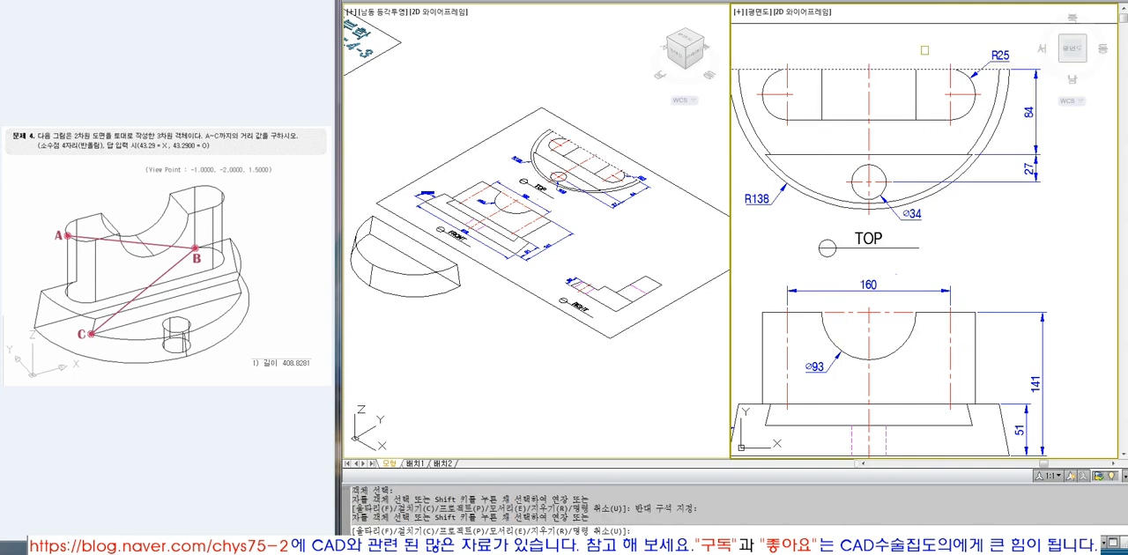
click(816, 50)
key(space)
Copy the TOP view's slot outline with its inner lines to the empty area below and beside the base solid.
scroll(908, 70, down, 5)
text(Z)
click(818, 51)
click(983, 261)
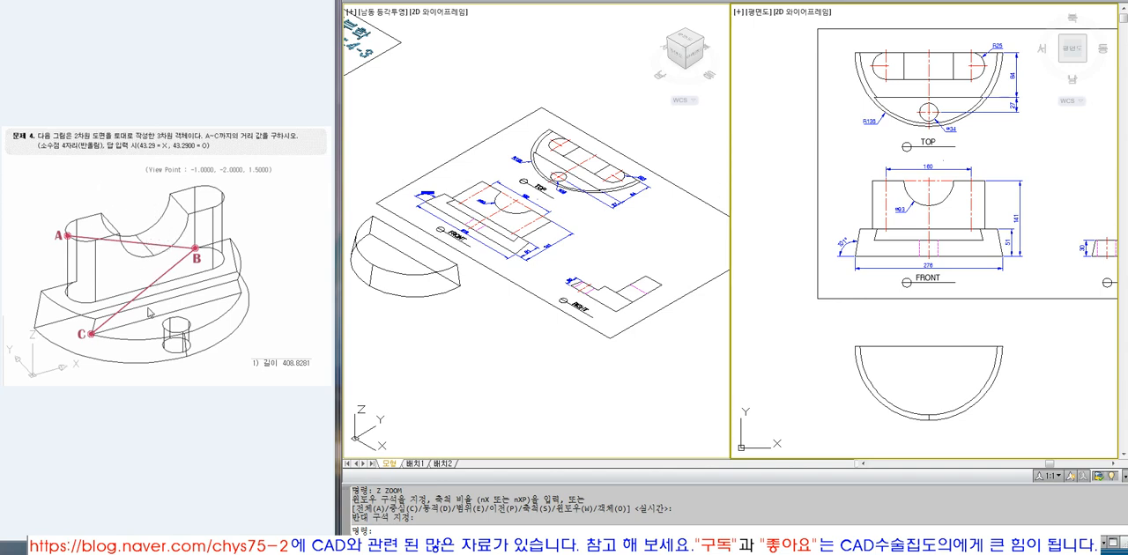
key(Escape)
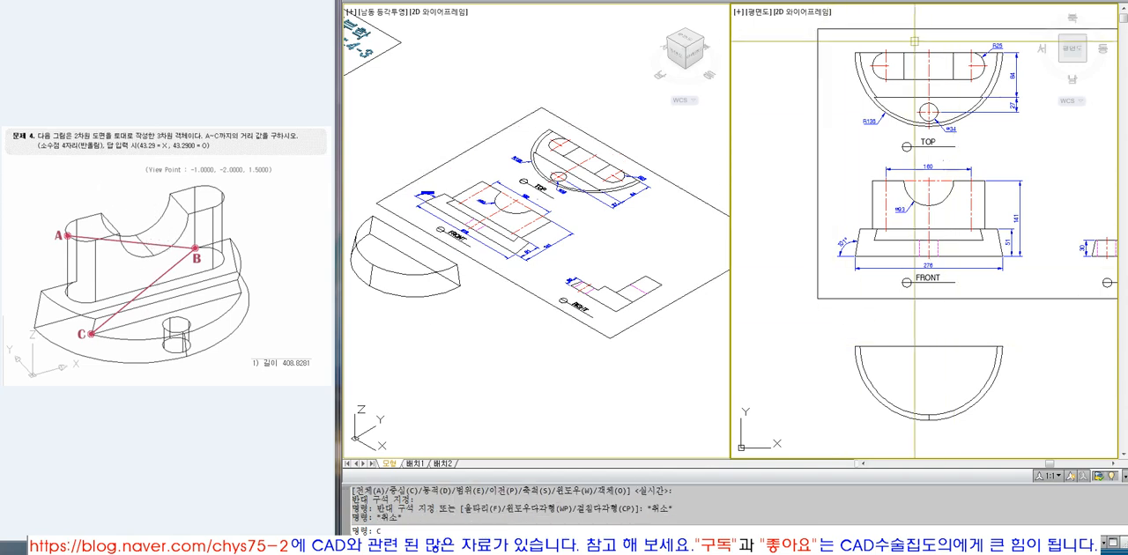
text(c)
key(Return)
text(w)
key(Return)
click(988, 85)
click(993, 53)
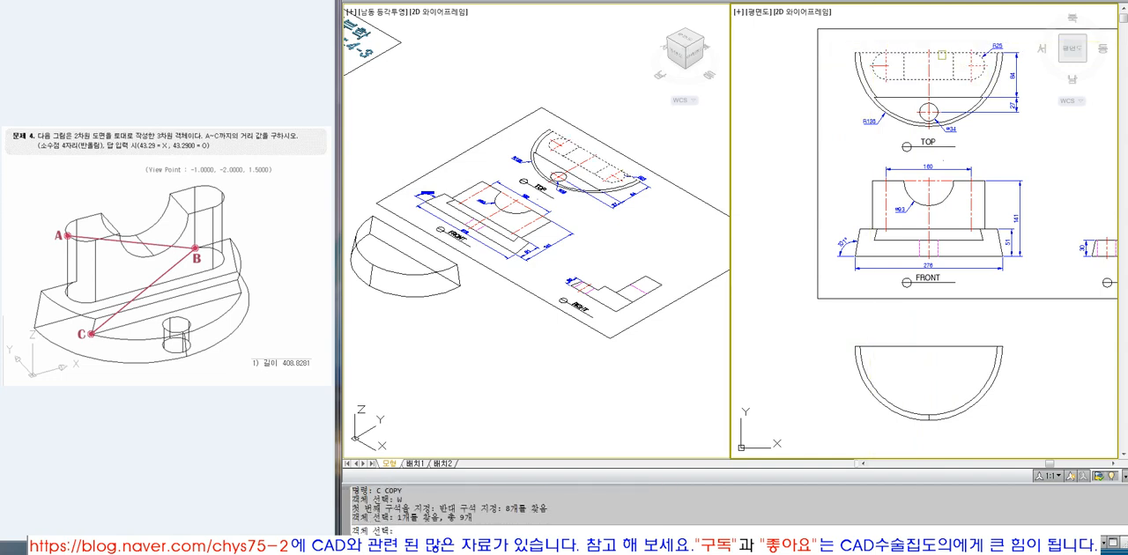
key(Return)
click(931, 54)
scroll(941, 63, down, 4)
key(F8)
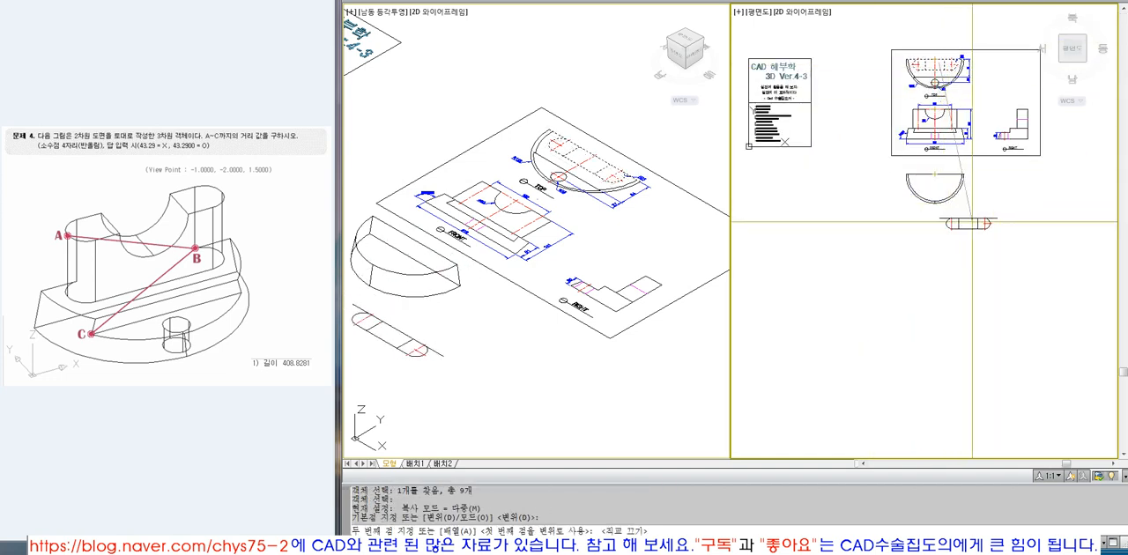
click(1015, 227)
key(Escape)
Erase the centre lines and the two inner vertical lines from the copied slot.
click(514, 304)
scroll(489, 285, down, 5)
text(z)
key(Return)
click(424, 248)
click(515, 349)
click(1022, 214)
scroll(1038, 216, up, 6)
scroll(1012, 245, up, 2)
text(e)
key(Return)
click(996, 267)
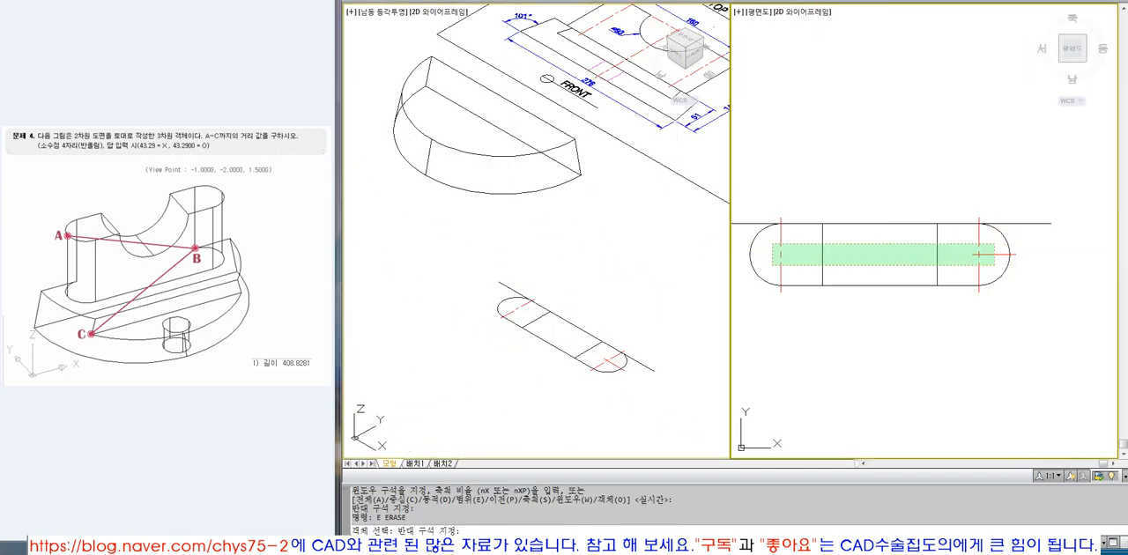
click(773, 242)
key(Return)
Create a closed boundary polyline from the area inside the copied slot.
text(BO)
key(Return)
key(Return)
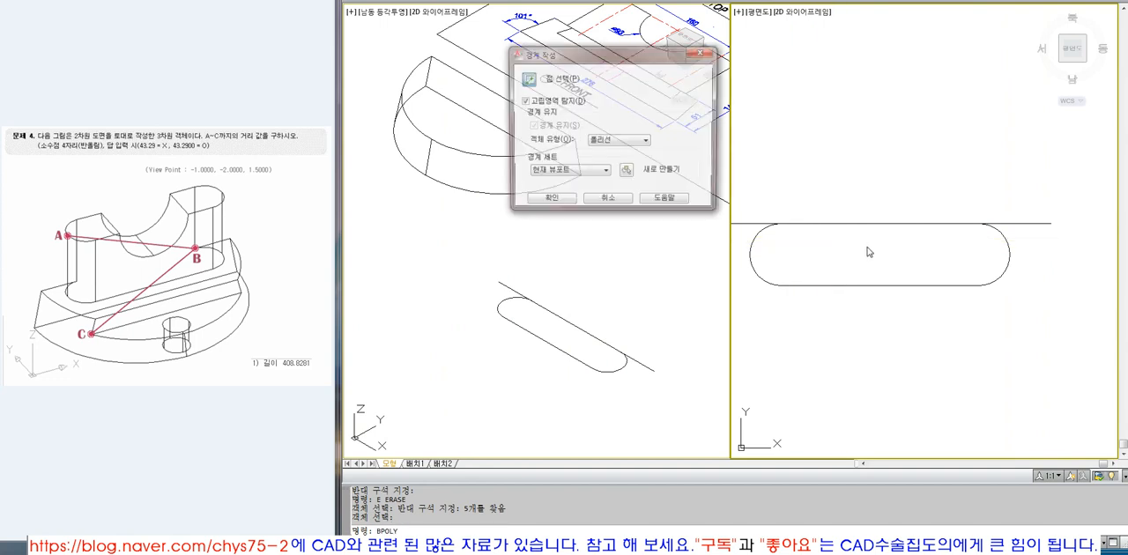
click(870, 252)
key(Return)
Move the closed slot polyline away from the original copied lines.
text(M)
key(Return)
click(907, 226)
key(Return)
click(977, 248)
click(979, 193)
Erase the four leftover lines and arcs of the copied slot, keeping only the closed polyline.
scroll(913, 212, down, 2)
text(E)
key(Return)
key(w)
key(Return)
click(769, 206)
click(929, 264)
key(Return)
scroll(929, 263, down, 3)
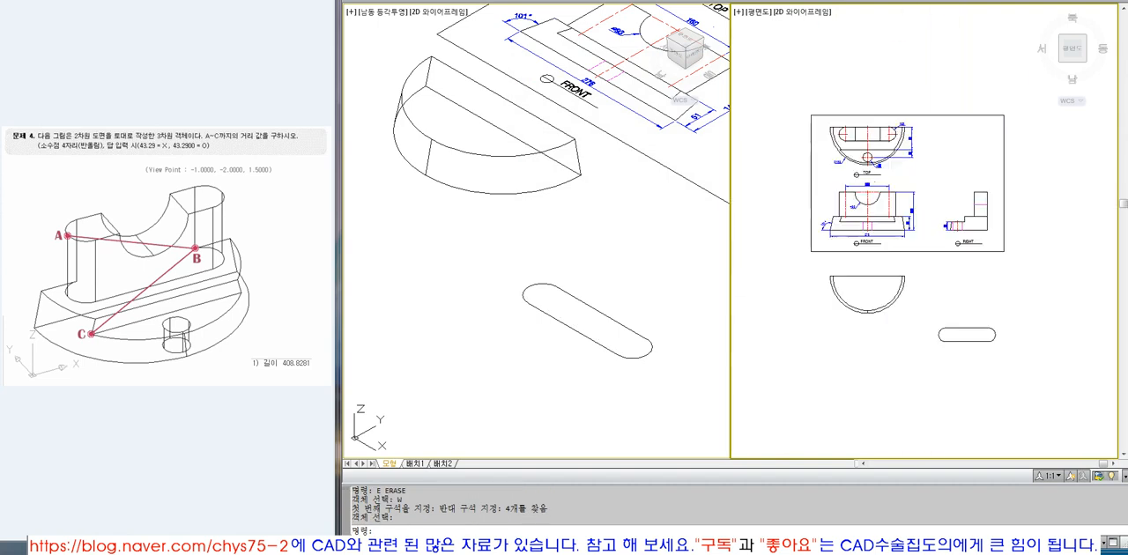
Extrude the closed slot polyline upward by the FRONT view's overall height of 141.
scroll(903, 243, up, 3)
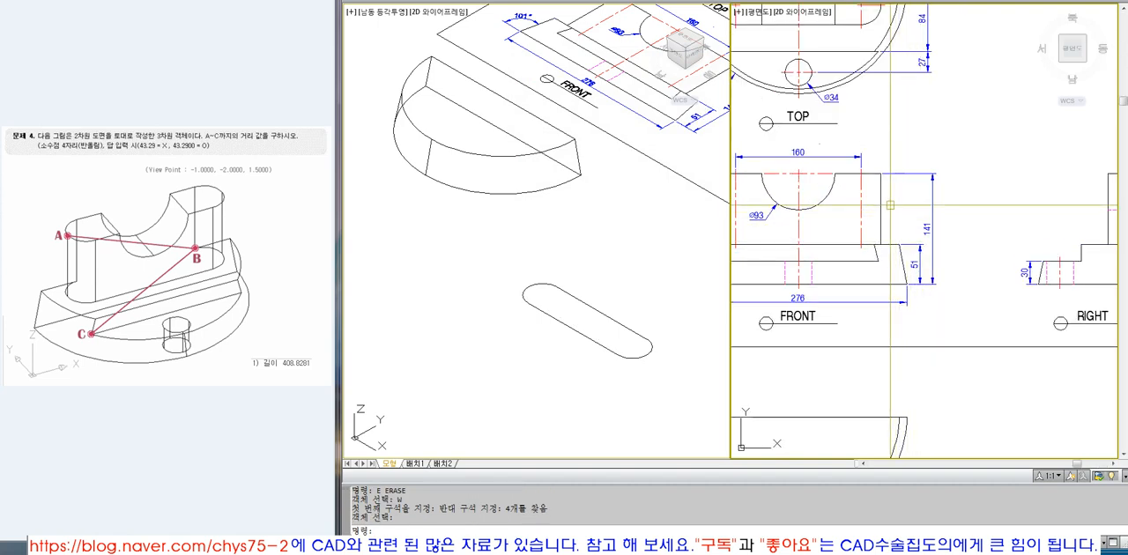
click(73, 300)
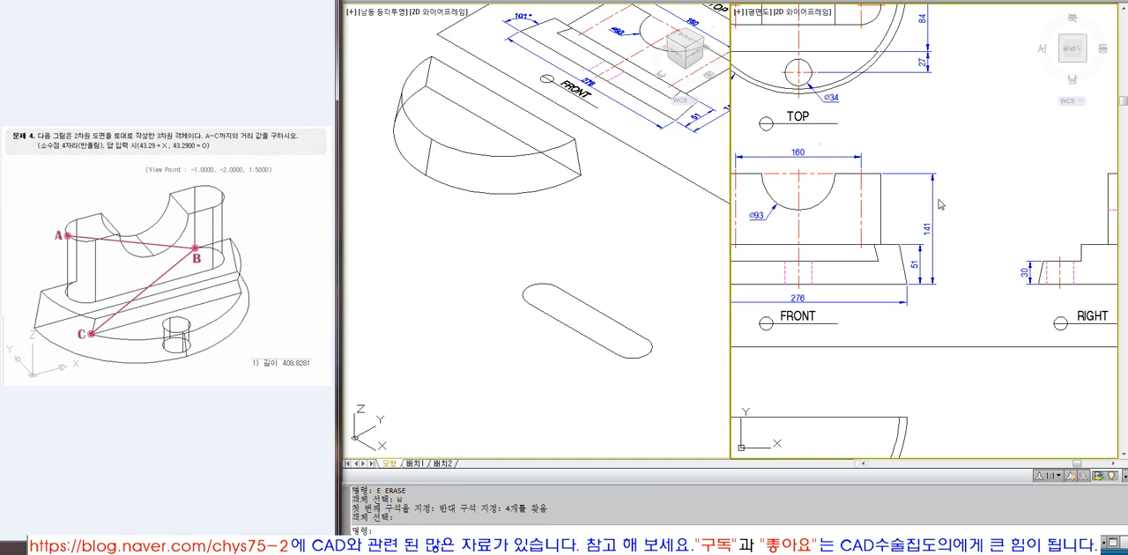
scroll(917, 374, down, 3)
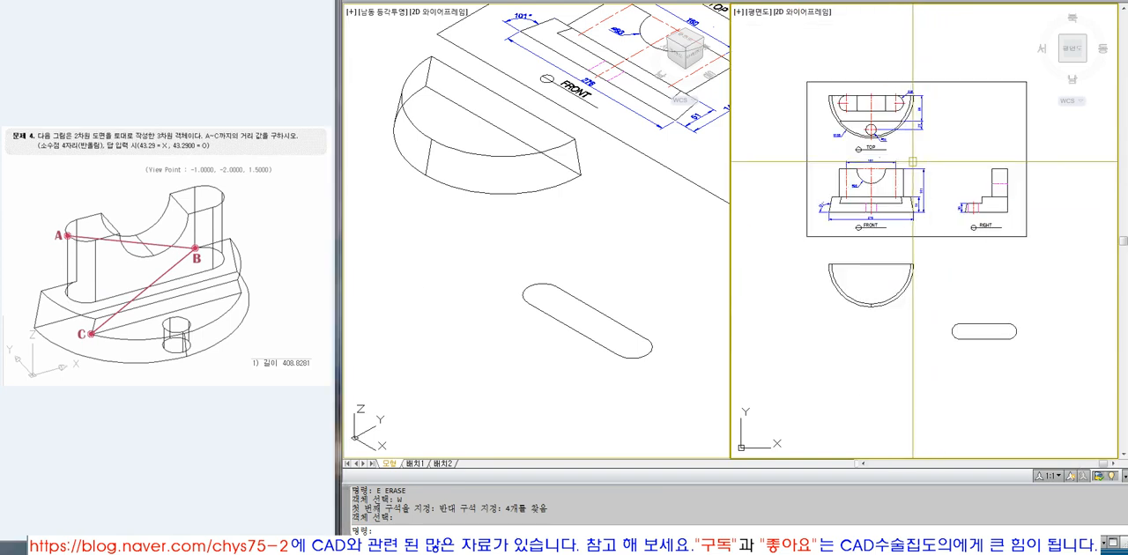
text(z)
key(Return)
click(808, 77)
click(1051, 364)
text(E)
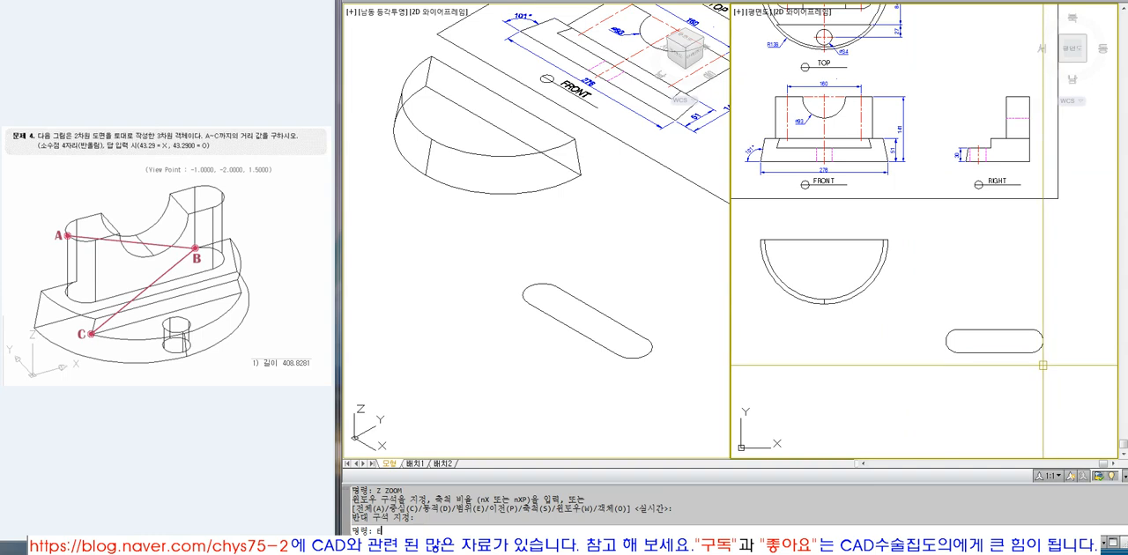
text(XT)
key(Return)
click(1030, 355)
text(141)
key(Return)
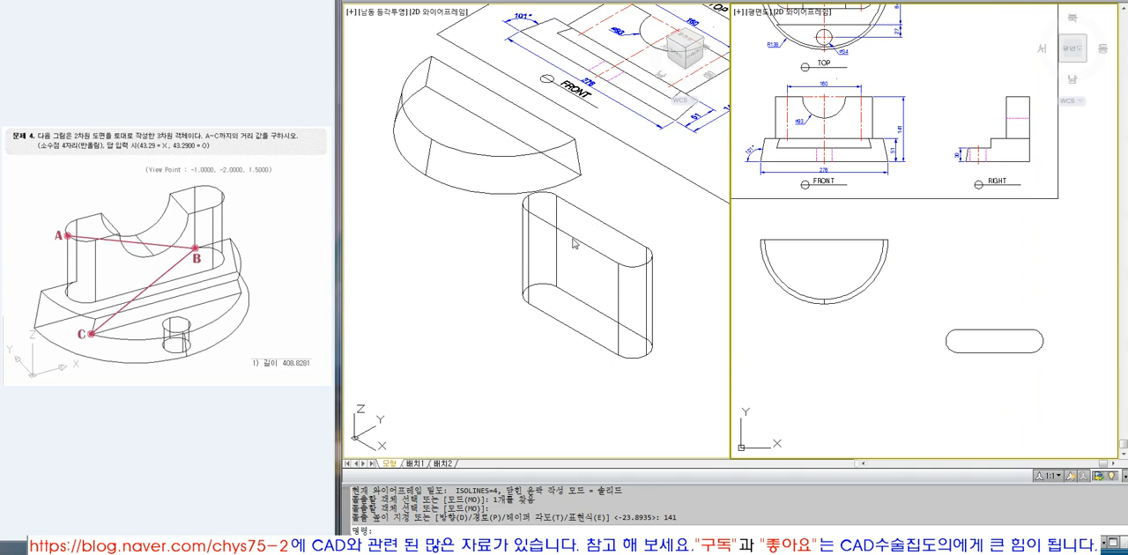
Rotate the slot-shaped solid -90 degrees about the X axis, based at the midpoint of its bottom edge, so it lies flat.
click(659, 315)
key(Escape)
key(Escape)
text(3DROTATE)
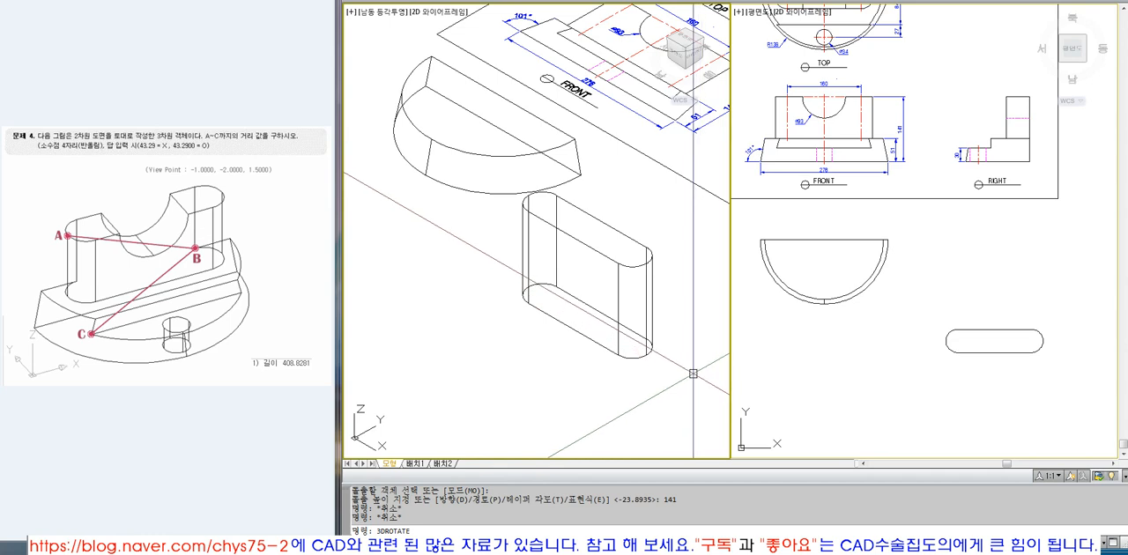
key(Return)
click(642, 332)
key(Return)
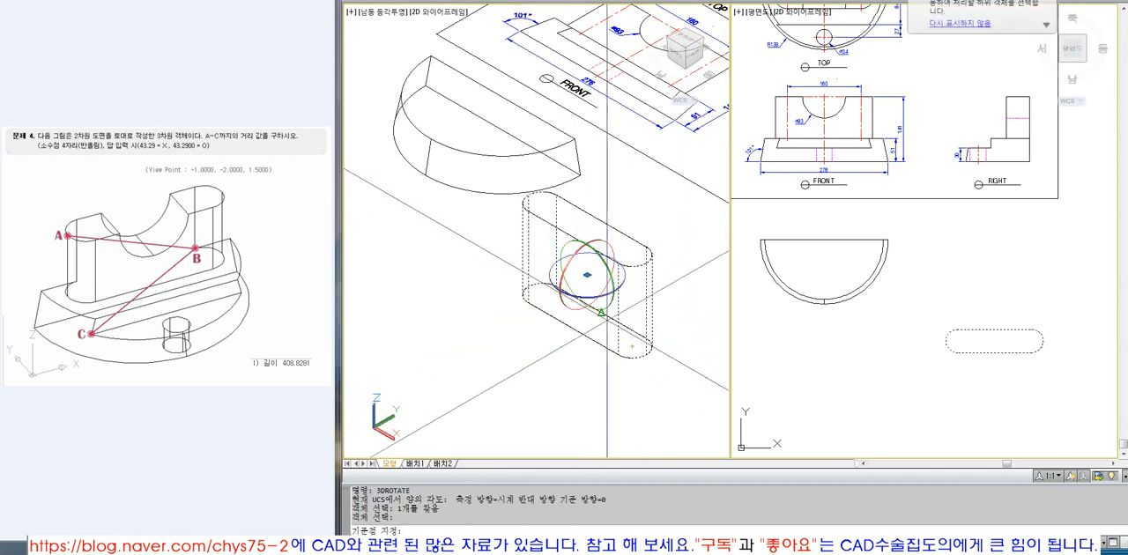
click(602, 312)
click(585, 350)
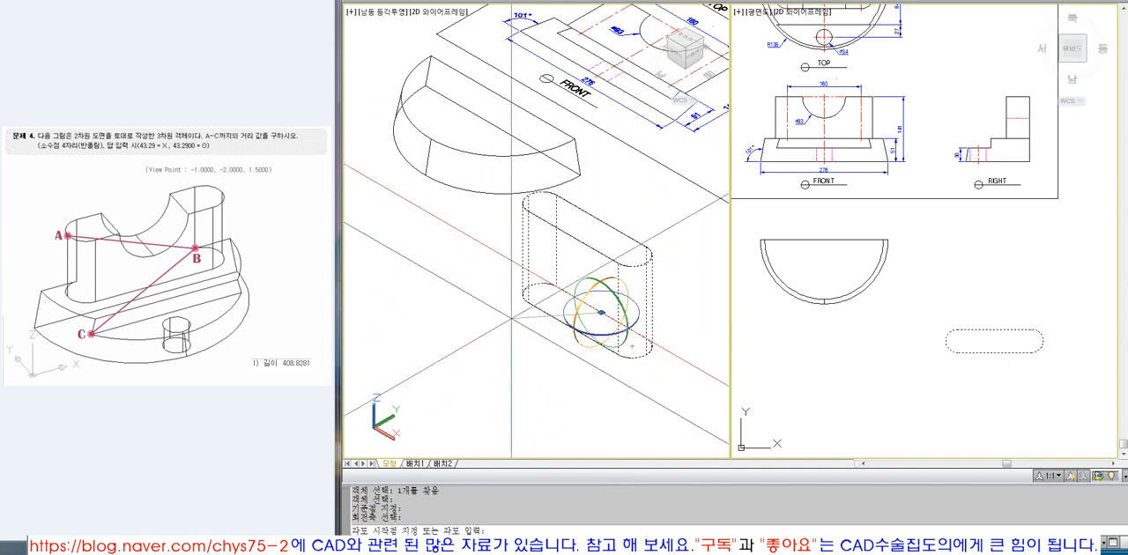
text(-90)
key(Return)
Draw a circle of diameter 93 centred on the midpoint of the lying slot solid's top-end edge.
text(z)
key(Return)
click(565, 220)
click(710, 305)
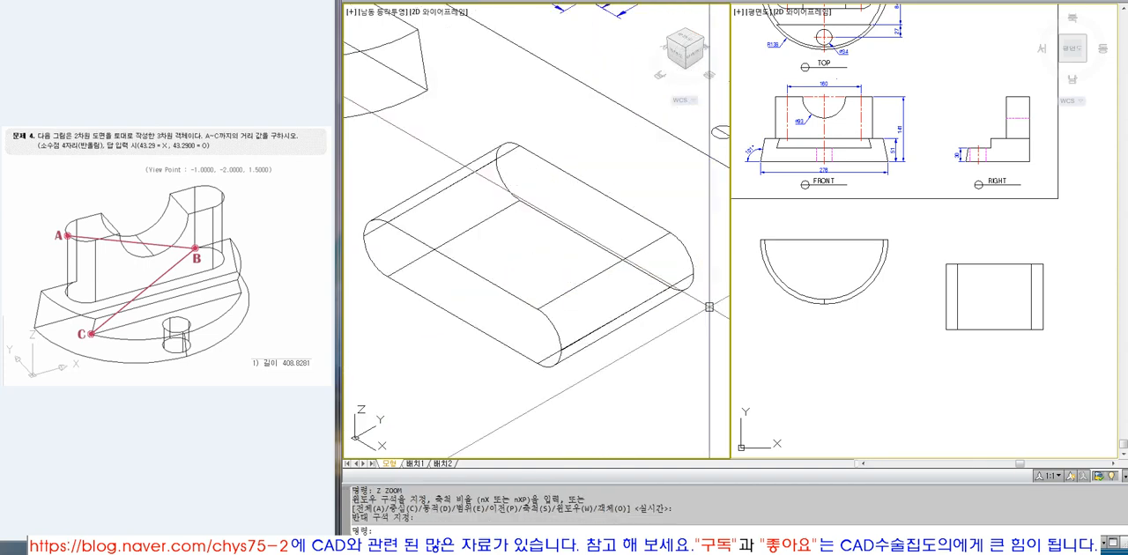
text(ci)
key(Return)
click(594, 188)
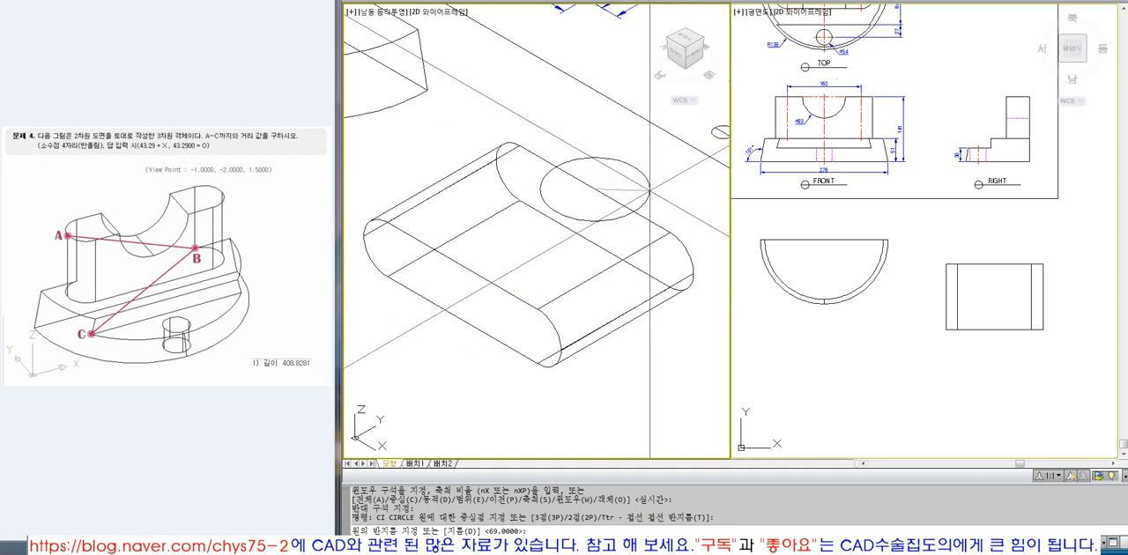
click(812, 116)
scroll(811, 115, up, 4)
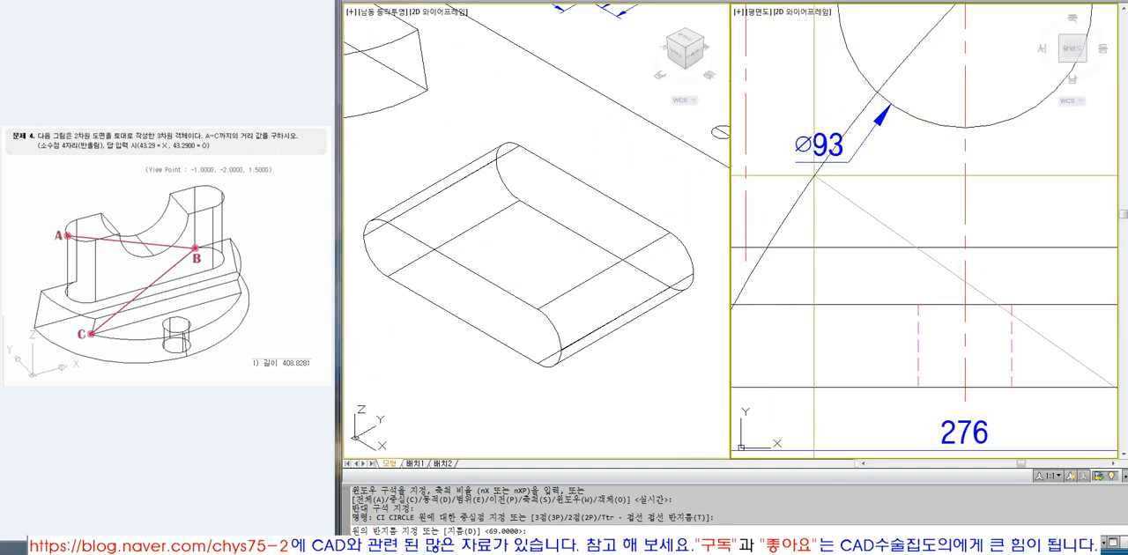
scroll(836, 179, down, 3)
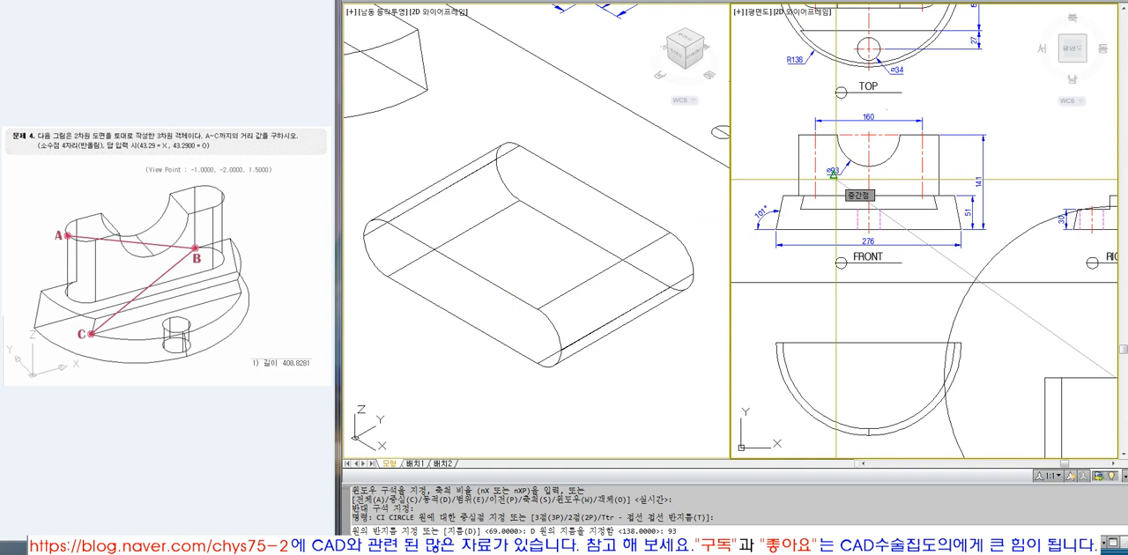
key(Return)
Extrude the 93-diameter circle by -100 down through the lying slot solid.
click(705, 298)
click(656, 194)
key(Escape)
key(Escape)
text(HIDE)
key(Return)
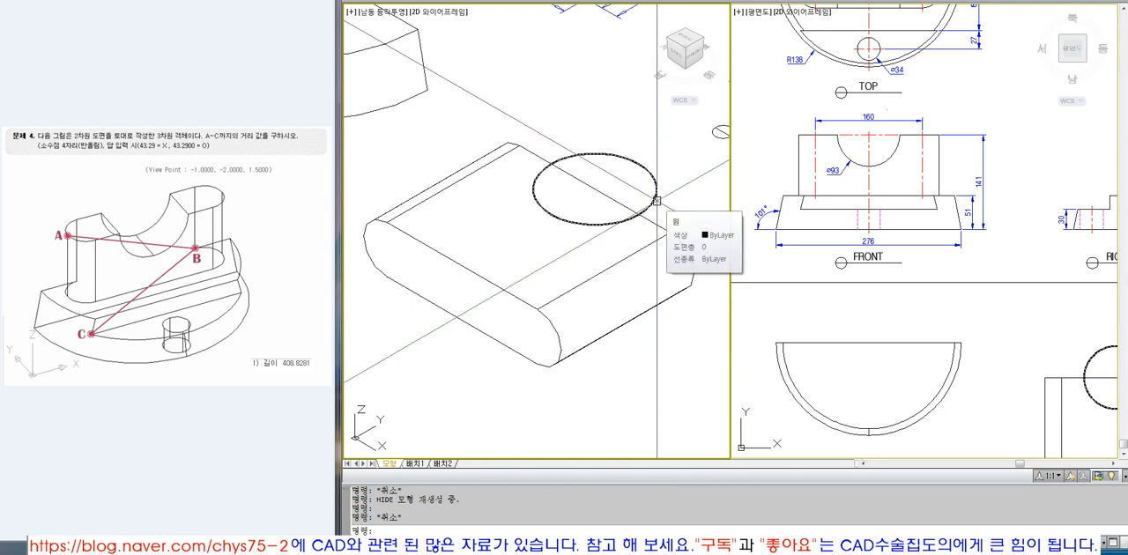
text(EXT)
key(Return)
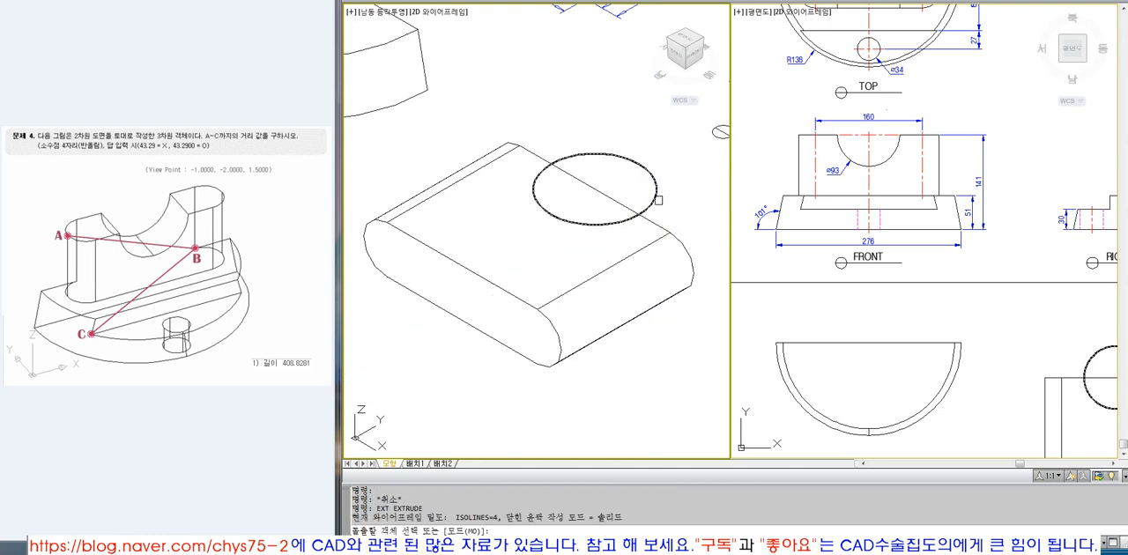
click(658, 200)
key(Return)
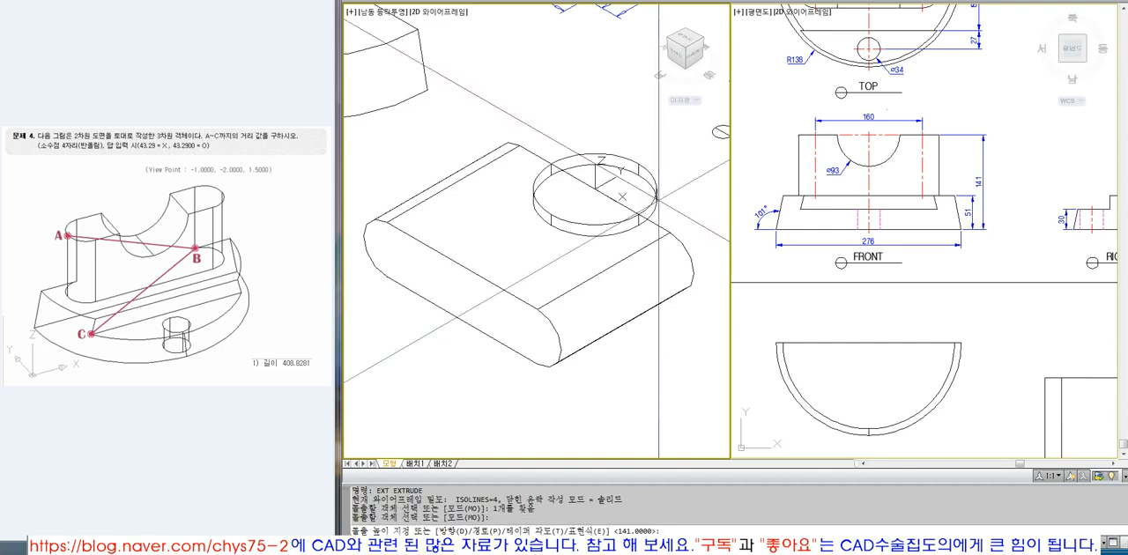
key(Return)
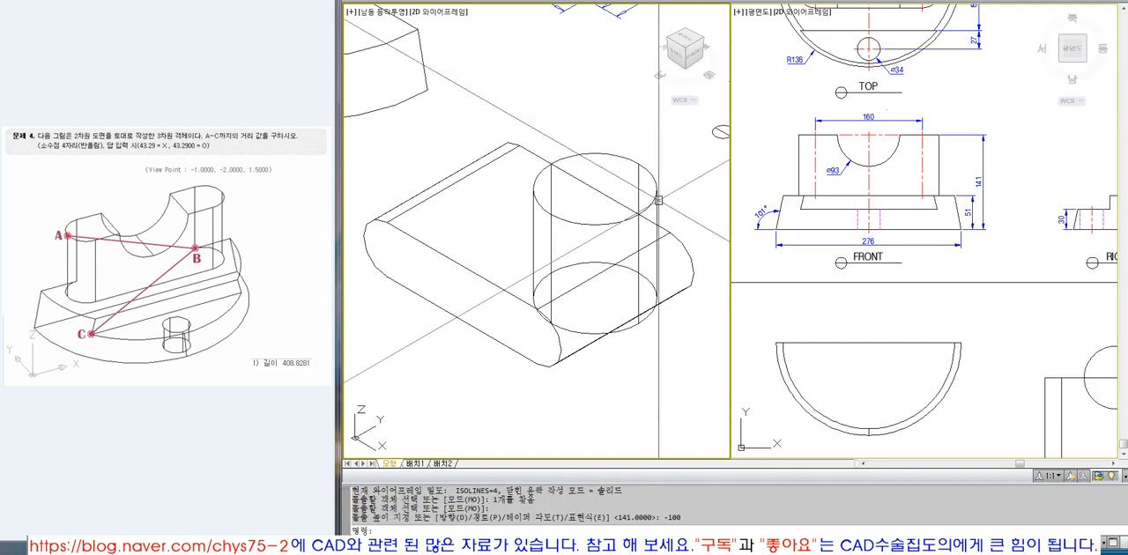
Check the cylinder's position against the slot solid with hidden lines removed, and regenerate the wireframe display.
text(hide)
key(Return)
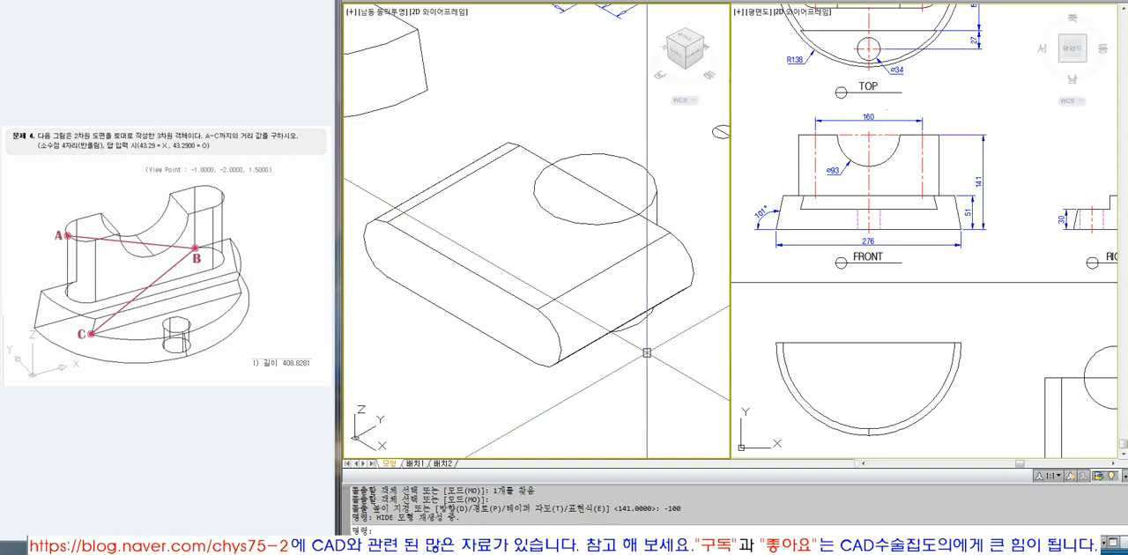
key(Escape)
key(Escape)
key(Escape)
key(Escape)
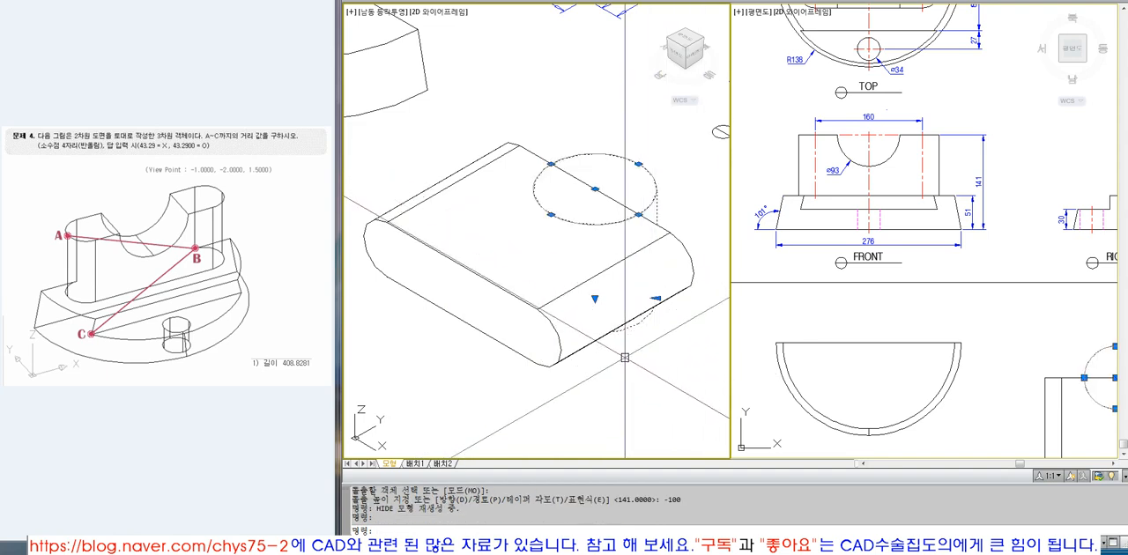
text(regen)
key(Return)
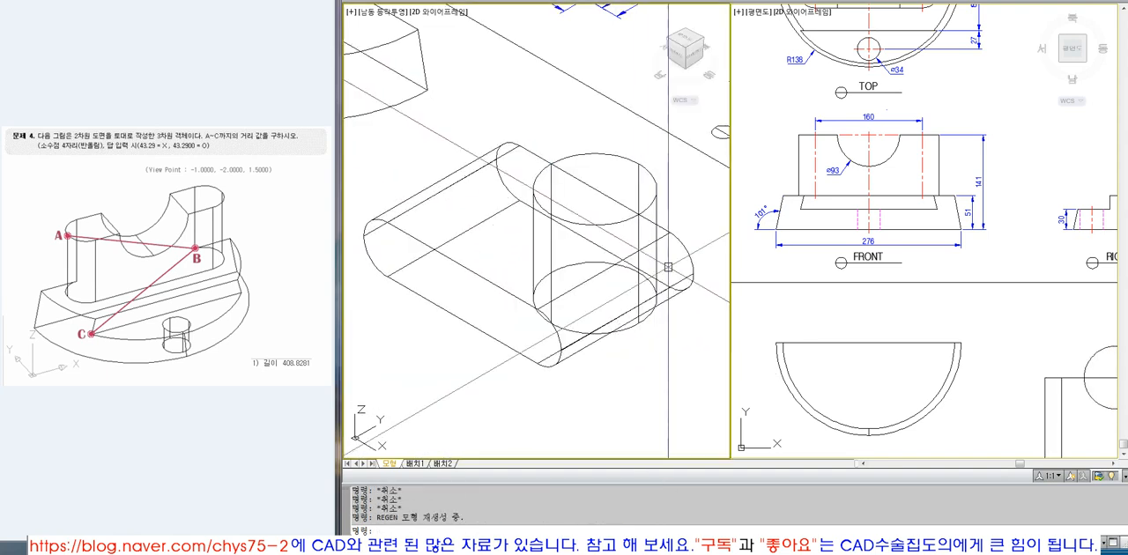
Subtract the cylinder from the slot solid to cut the semicircular notch.
text(SUBT)
key(Return)
click(673, 232)
click(665, 238)
key(Return)
click(658, 229)
key(Return)
Rotate the notched slot solid 90 degrees about the X axis so it stands upright again.
scroll(659, 229, down, 3)
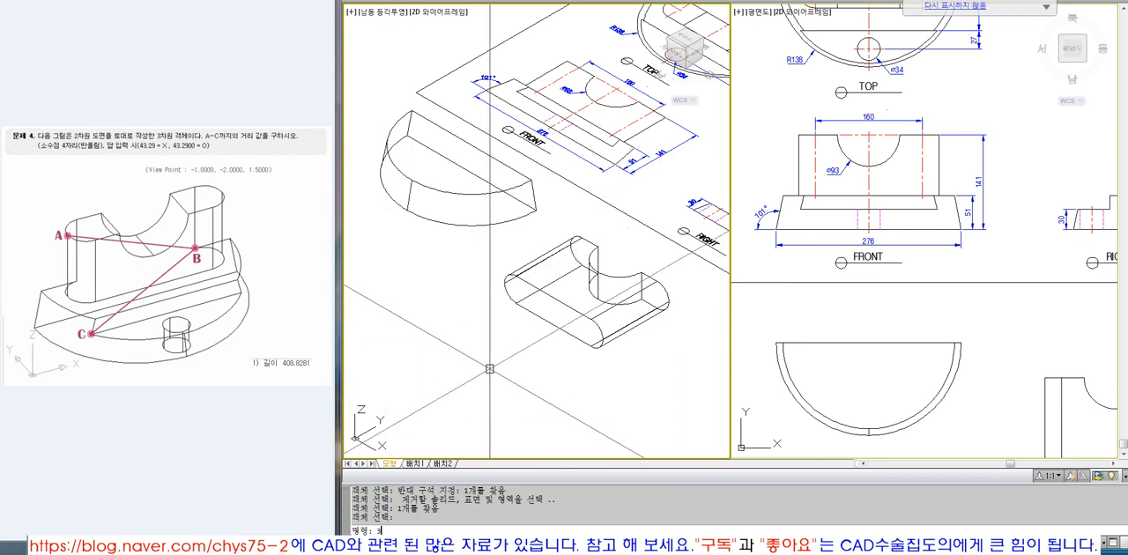
text(3DROTATE)
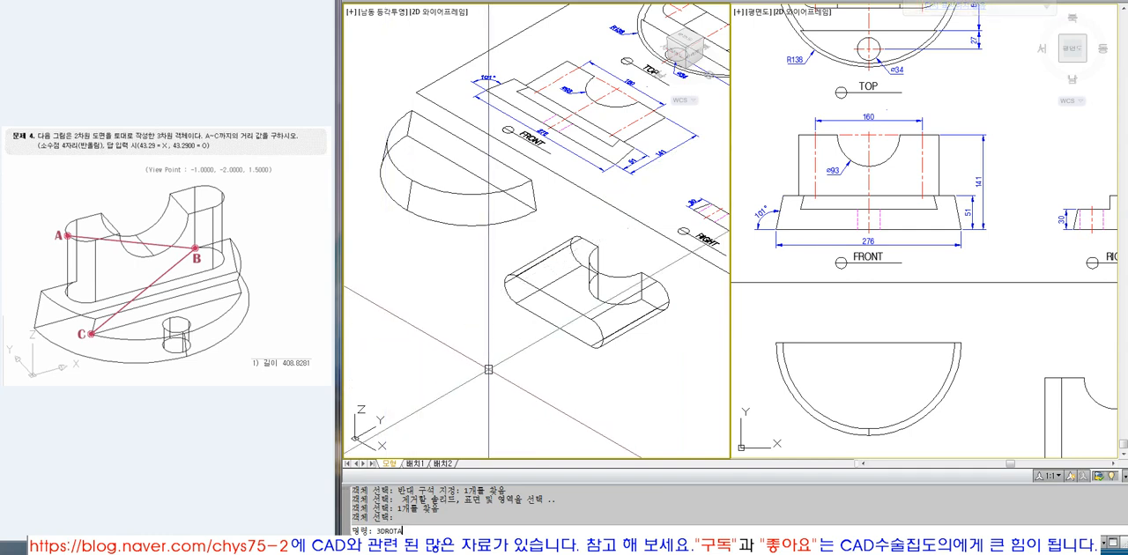
key(Return)
click(549, 323)
scroll(549, 323, up, 5)
key(Return)
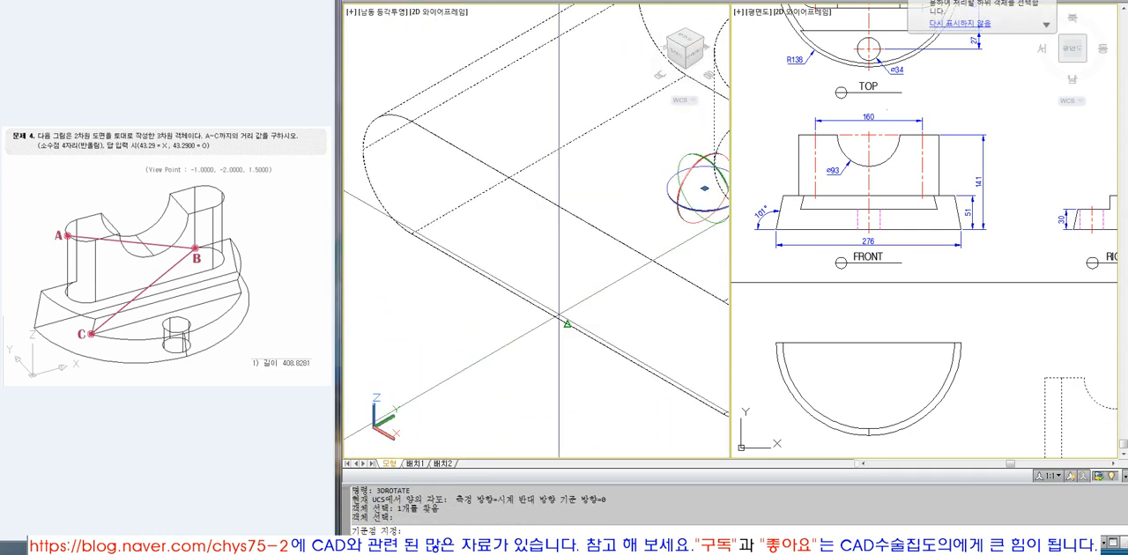
click(567, 324)
click(554, 359)
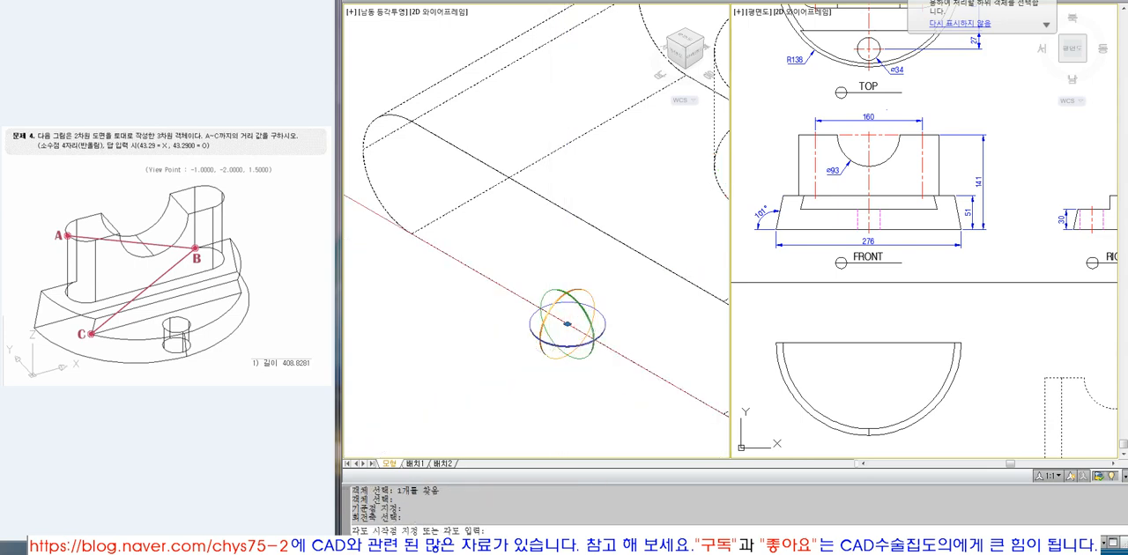
scroll(553, 359, down, 5)
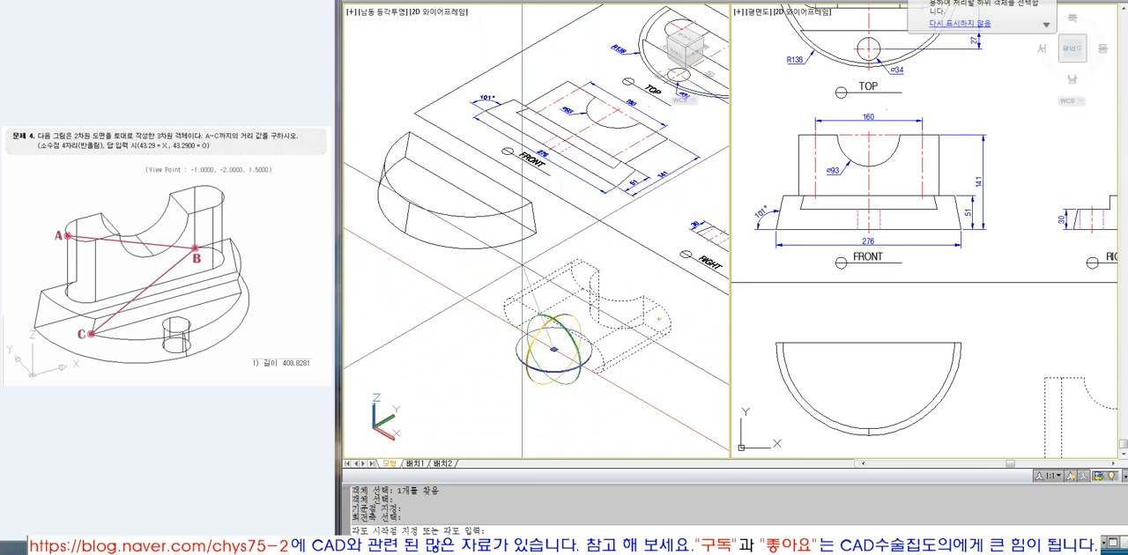
text(90)
key(Return)
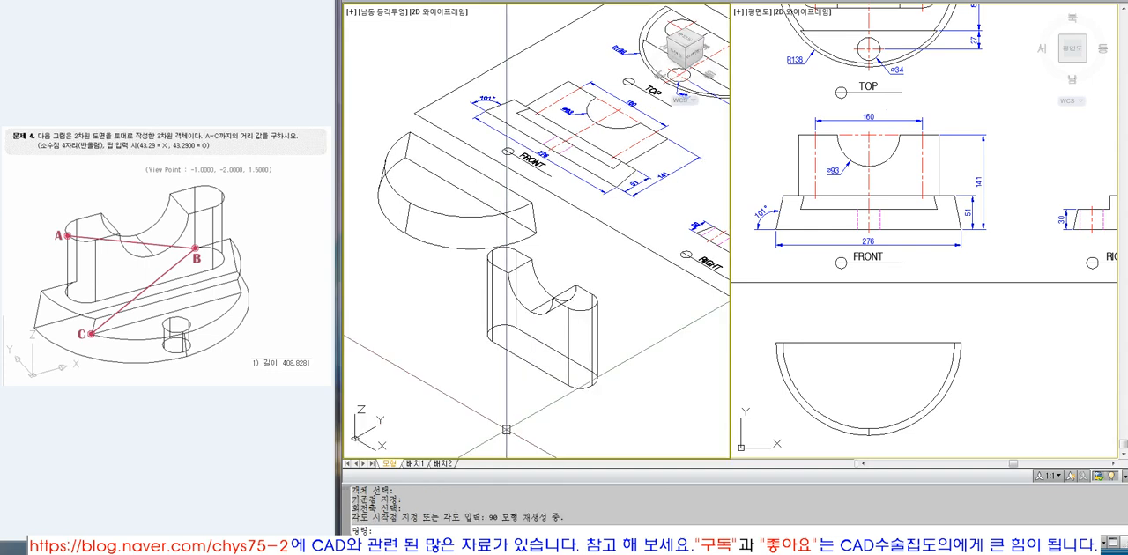
Move the notched upright by its long bottom edge's midpoint onto the midpoint of the base's straight bottom edge.
text(m)
key(Return)
click(530, 357)
key(Return)
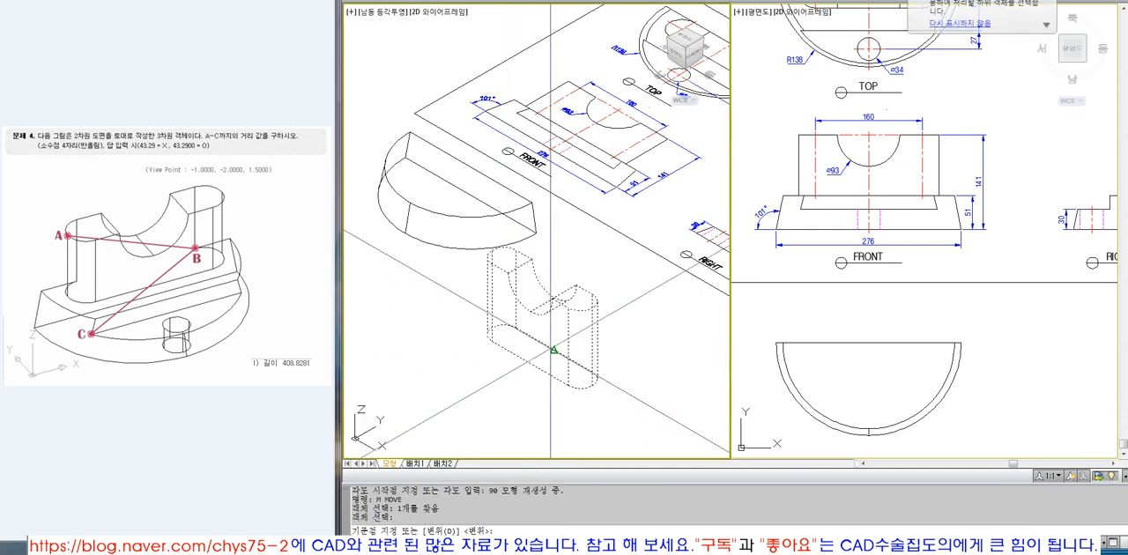
click(553, 348)
click(470, 166)
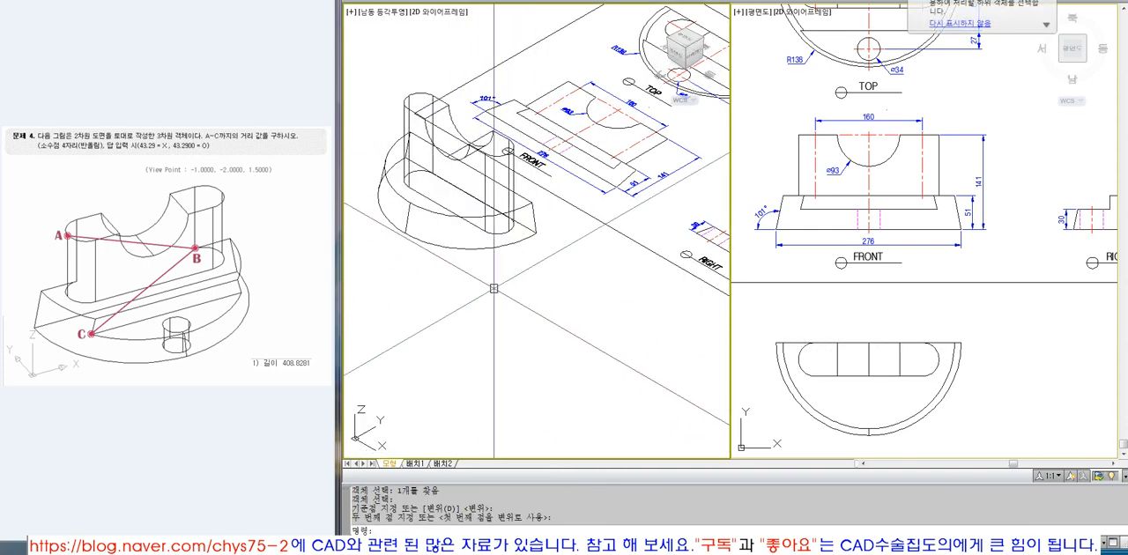
Union the upright with the tapered semicircular base and check the result with hidden lines removed.
text(HIDE)
key(Return)
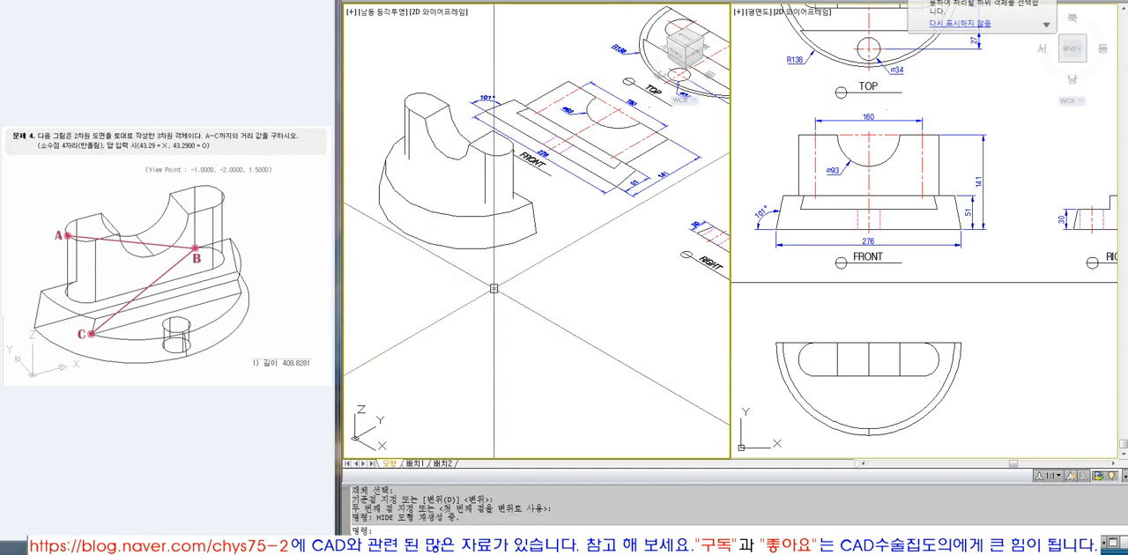
click(521, 201)
text(UNIO)
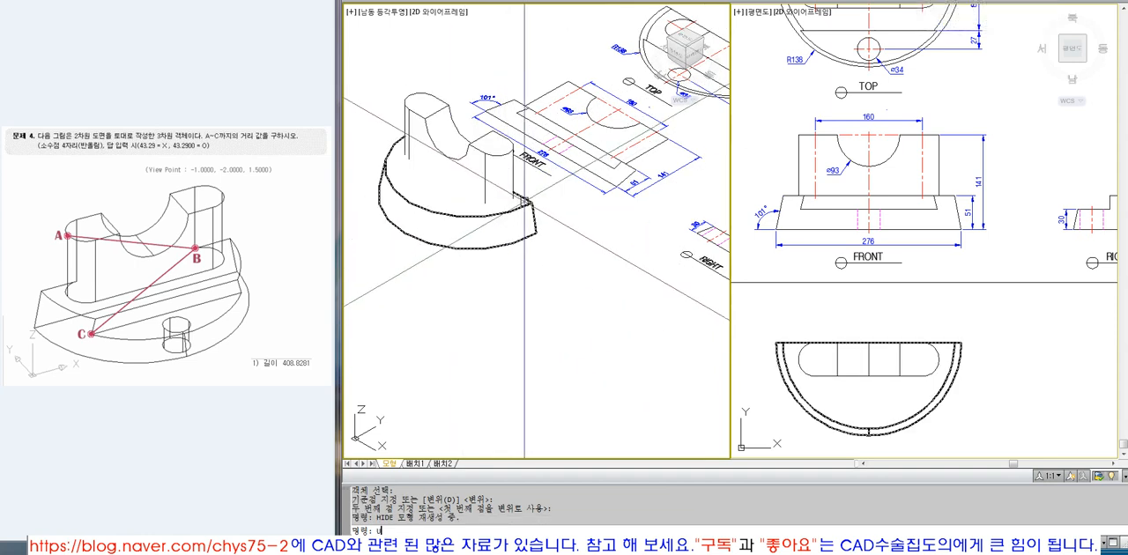
text(N)
key(Return)
click(511, 216)
click(484, 256)
key(Return)
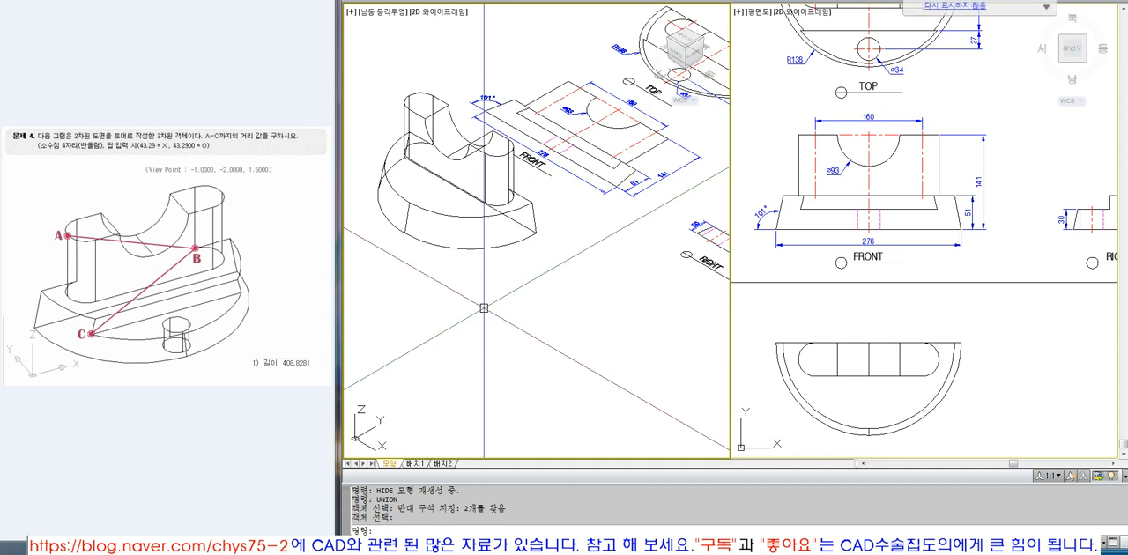
text(HIDE)
key(Return)
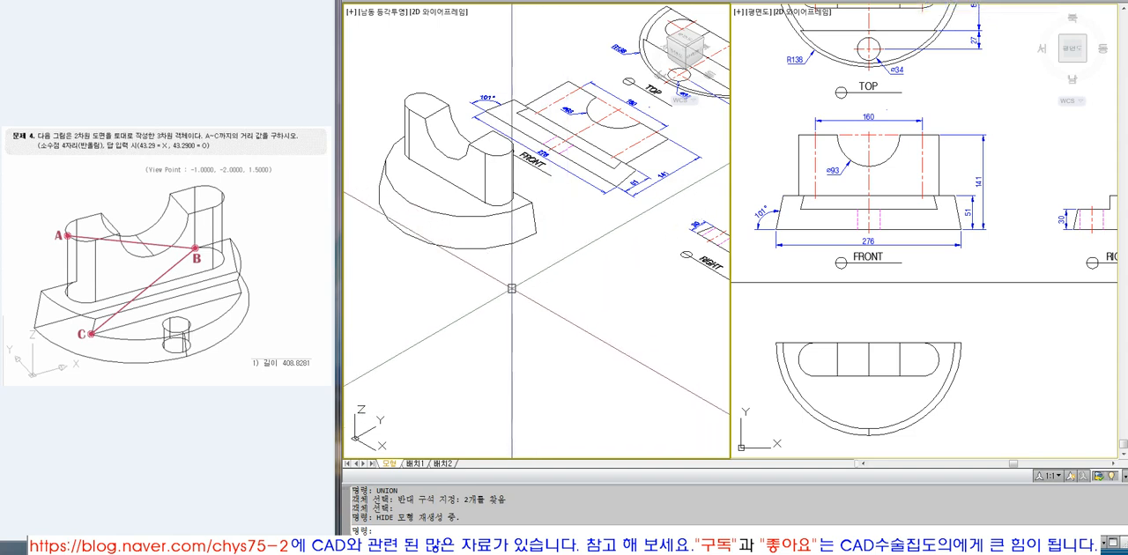
Examine the TOP view's dimensions that locate the base's step edge and the small hole from the straight rear edge.
text(Z)
key(Return)
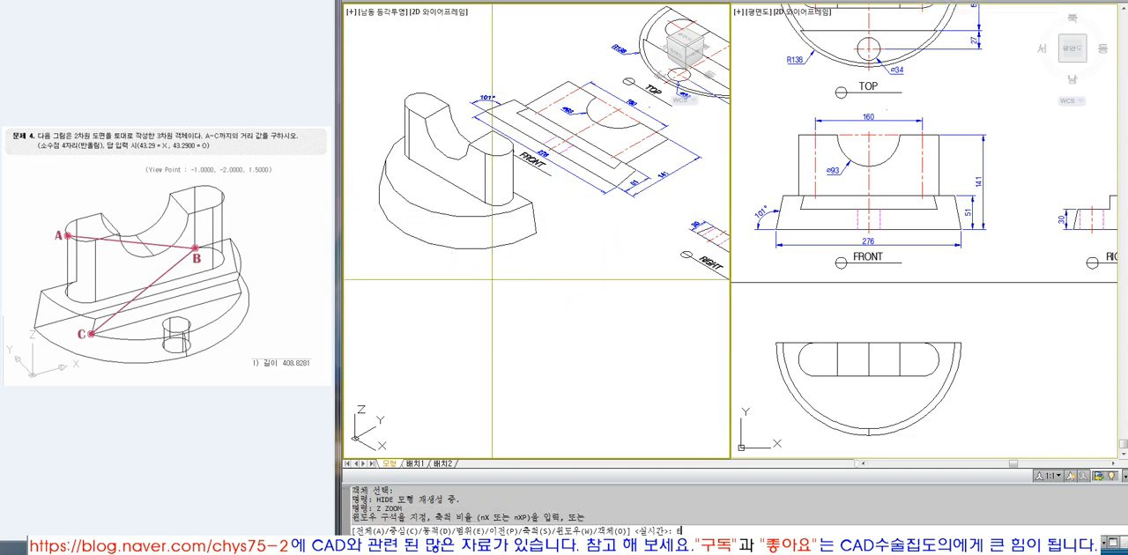
text(E)
key(Return)
text(Z)
key(Return)
click(468, 214)
click(662, 335)
click(858, 347)
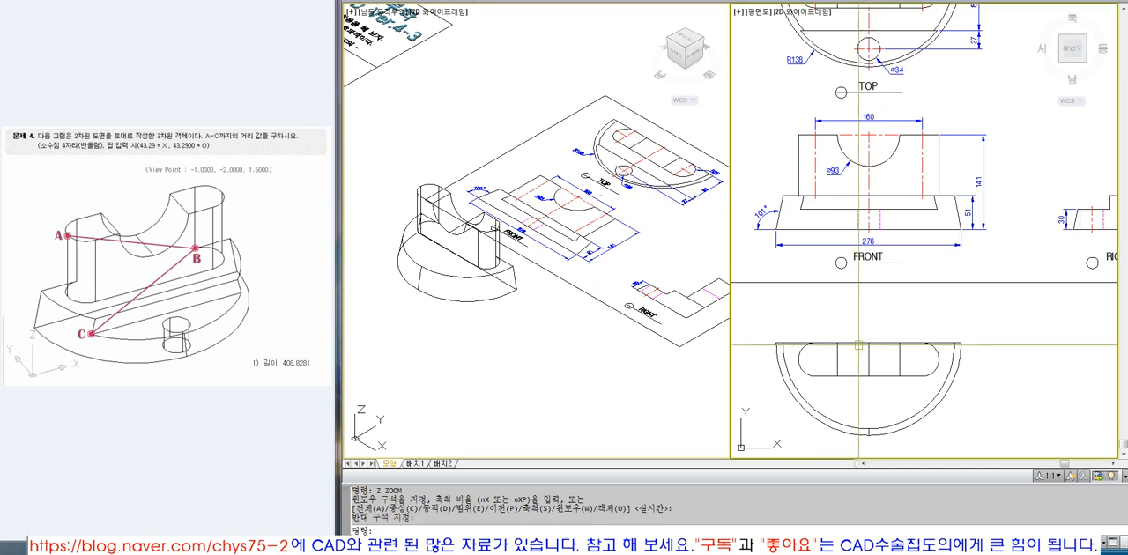
scroll(815, 246, down, 2)
text(Z)
key(Return)
click(809, 84)
click(914, 158)
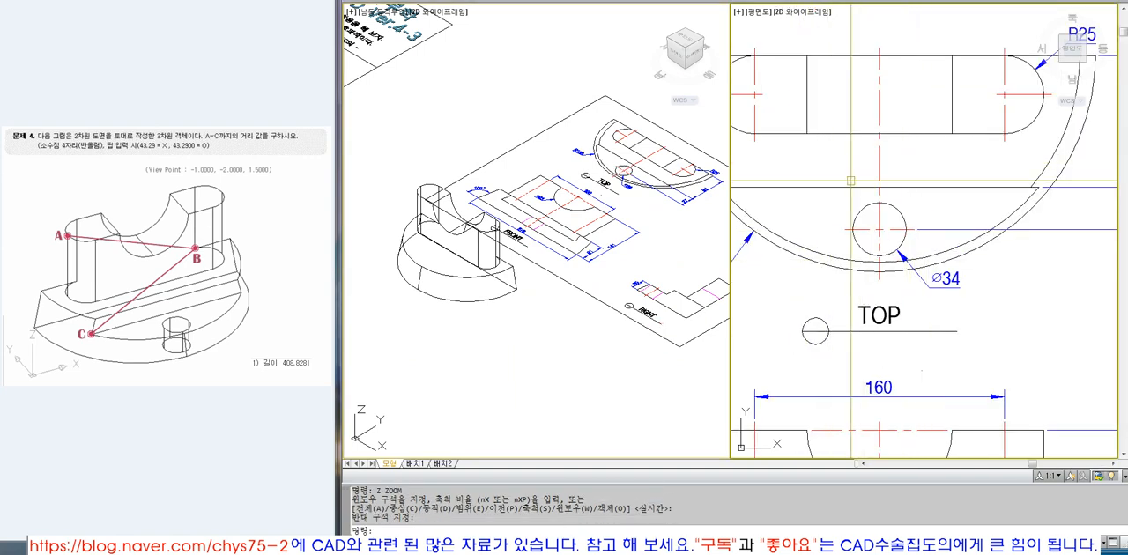
scroll(865, 234, down, 5)
scroll(833, 196, up, 4)
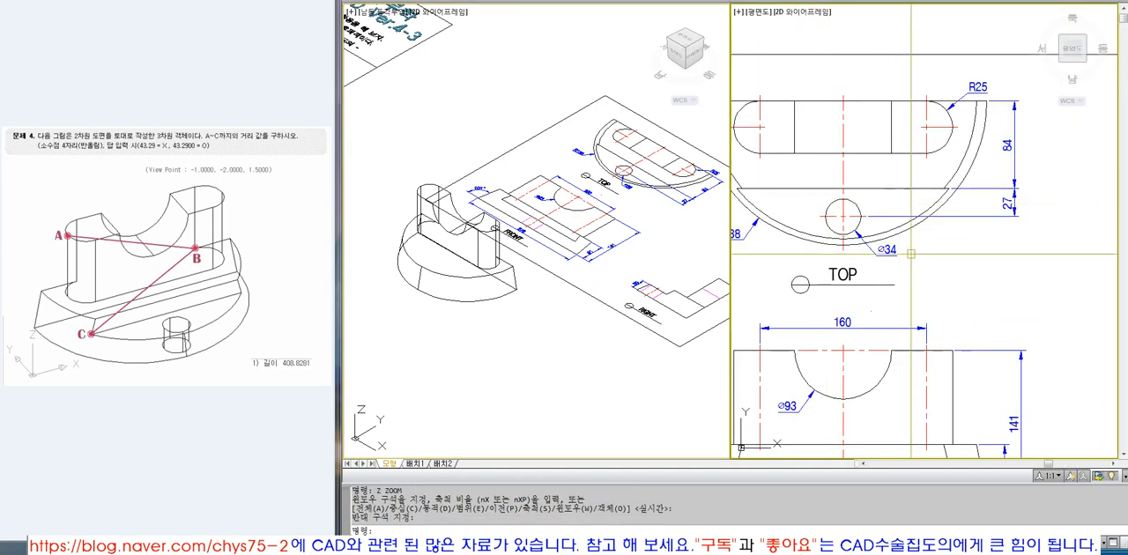
click(1010, 102)
key(Escape)
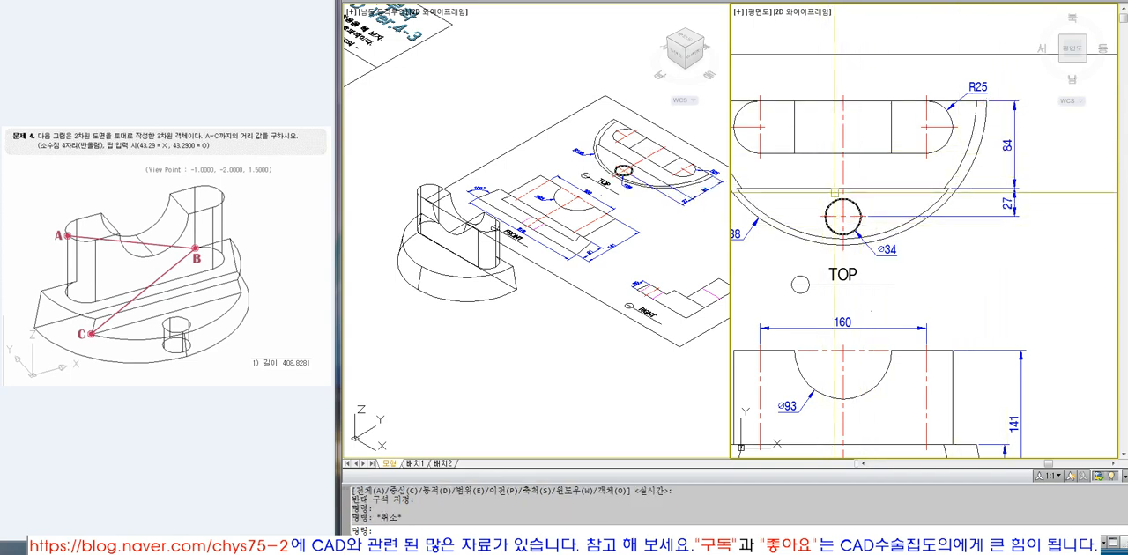
click(1013, 128)
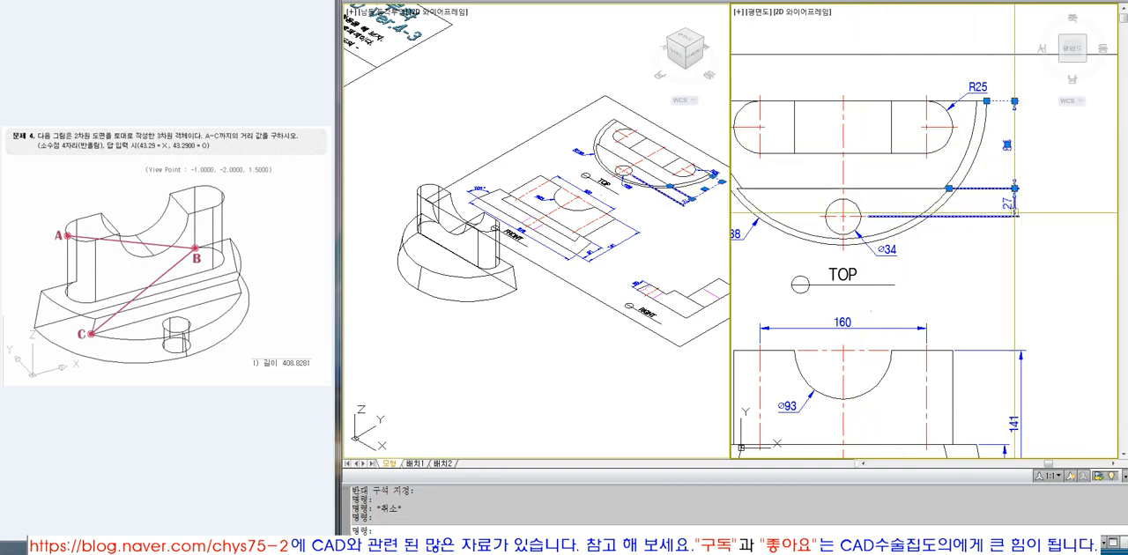
key(Escape)
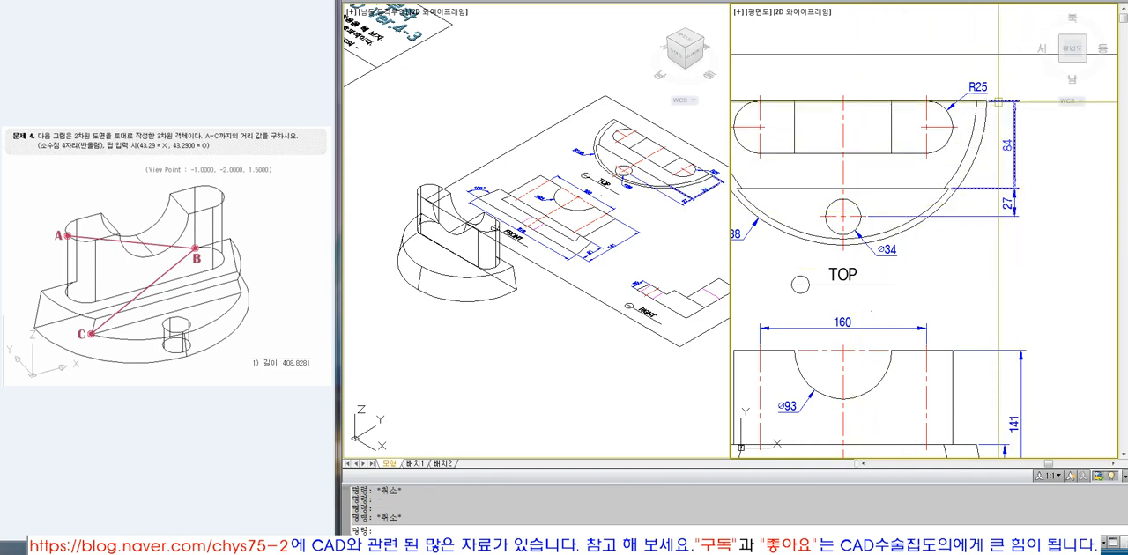
scroll(892, 262, down, 5)
click(655, 353)
text(z)
key(Return)
click(376, 174)
click(600, 339)
text(l)
key(Return)
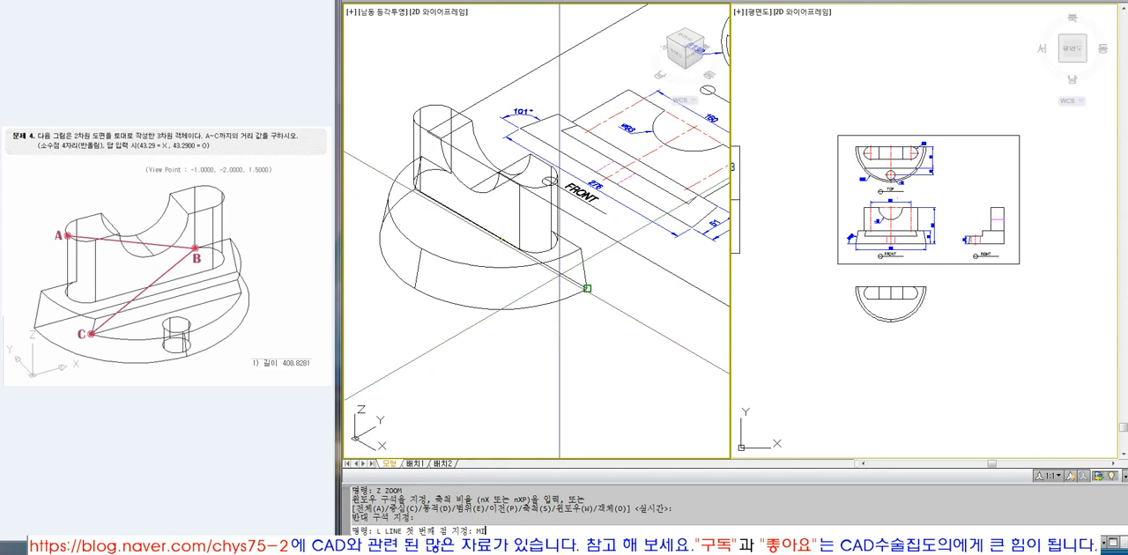
click(561, 272)
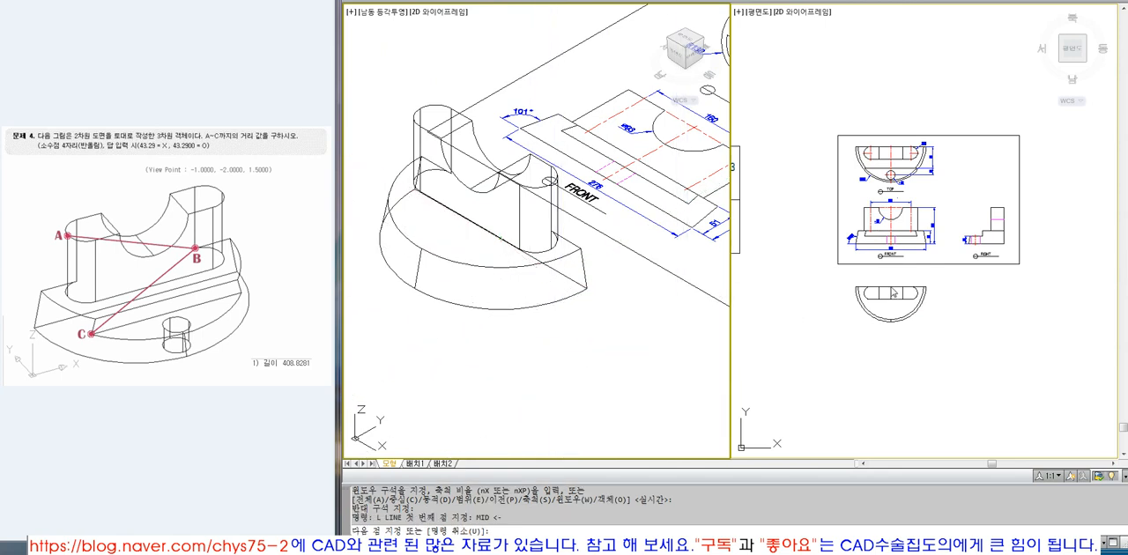
scroll(567, 277, up, 4)
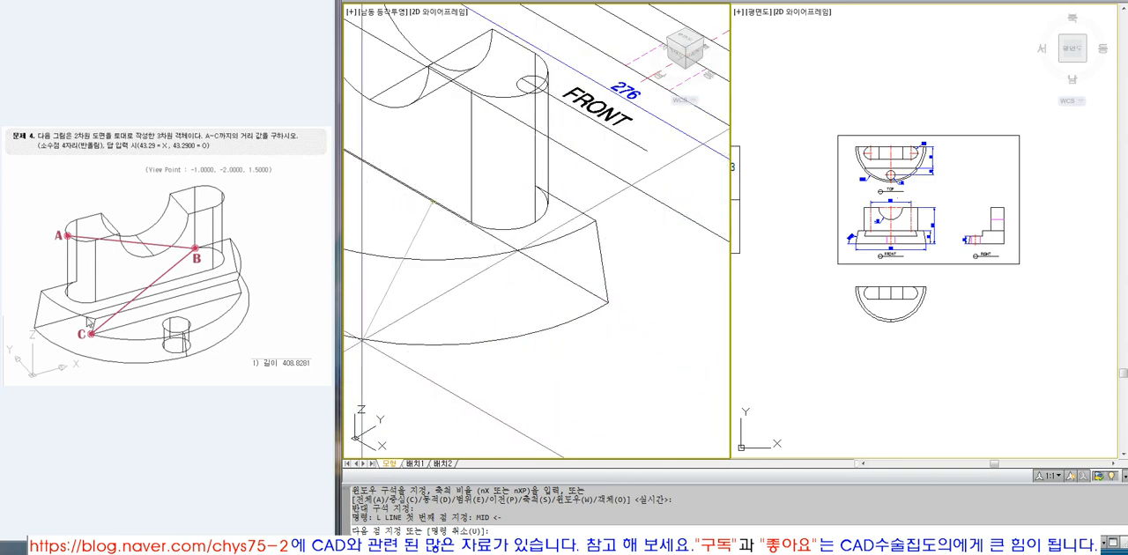
click(52, 328)
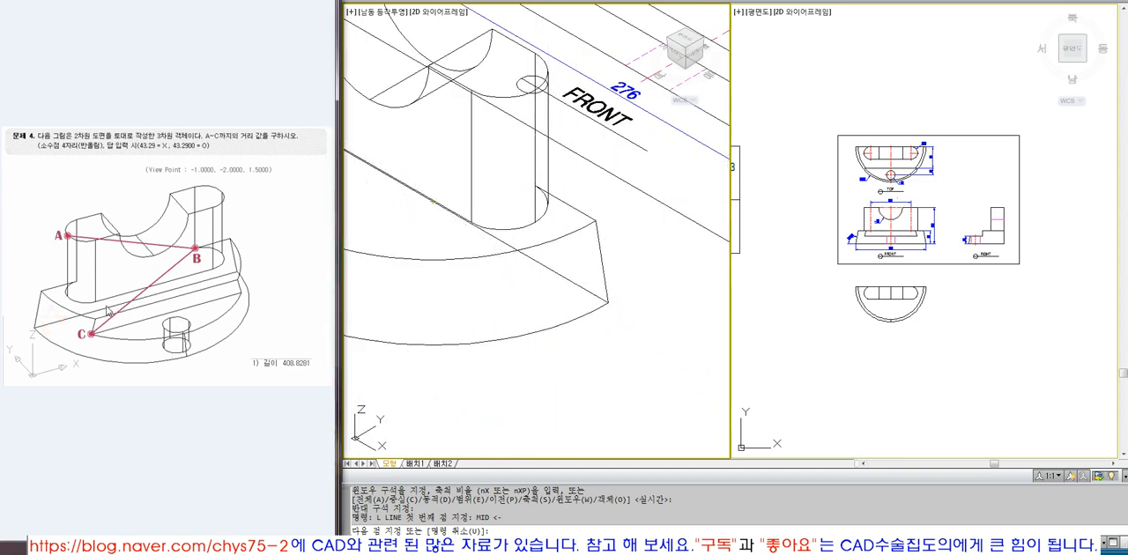
key(Escape)
key(Escape)
key(Escape)
key(Escape)
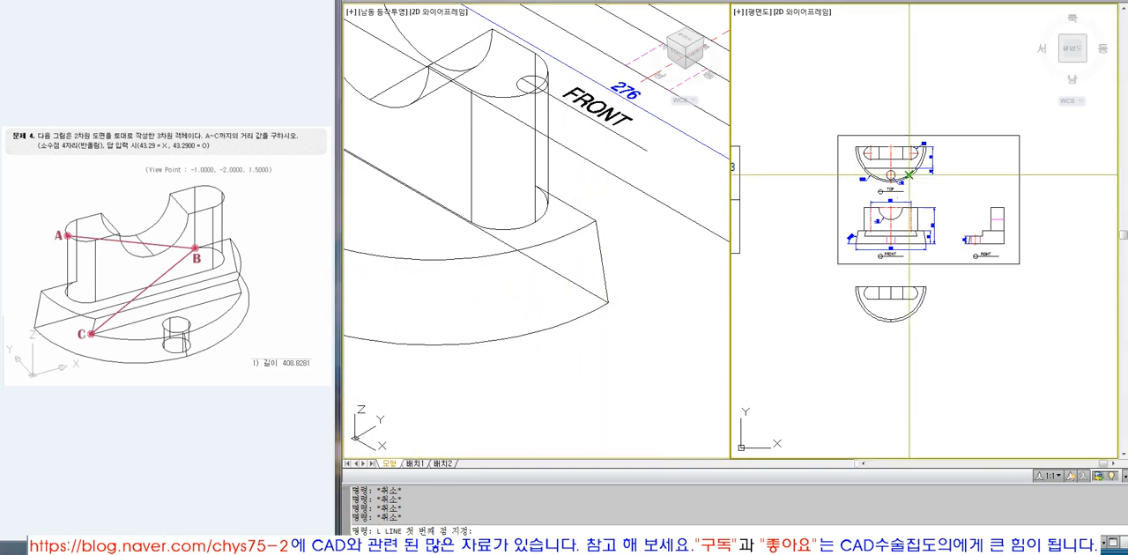
scroll(832, 176, up, 8)
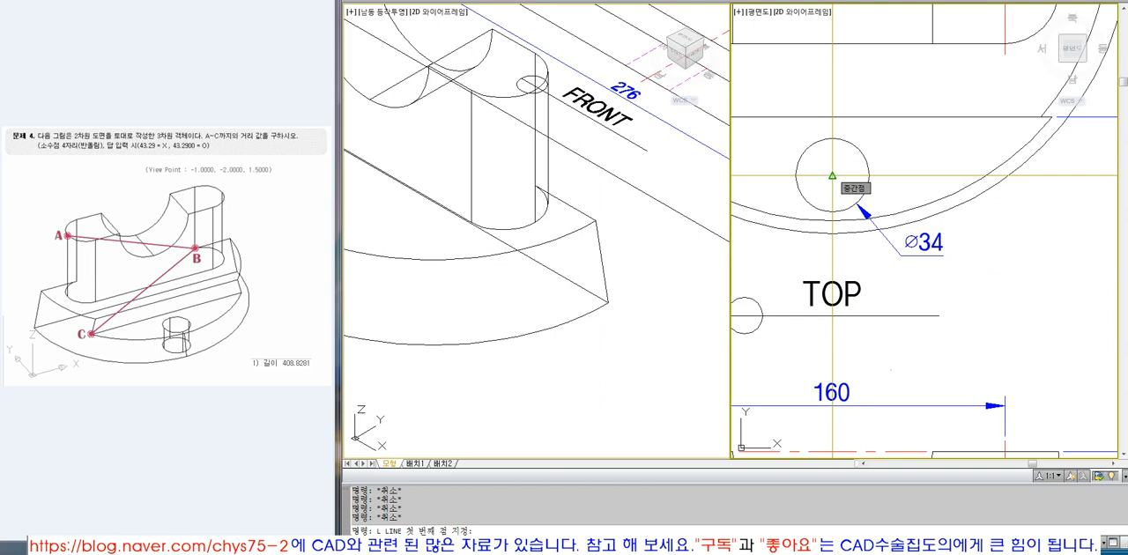
scroll(832, 176, down, 8)
click(570, 376)
key(Escape)
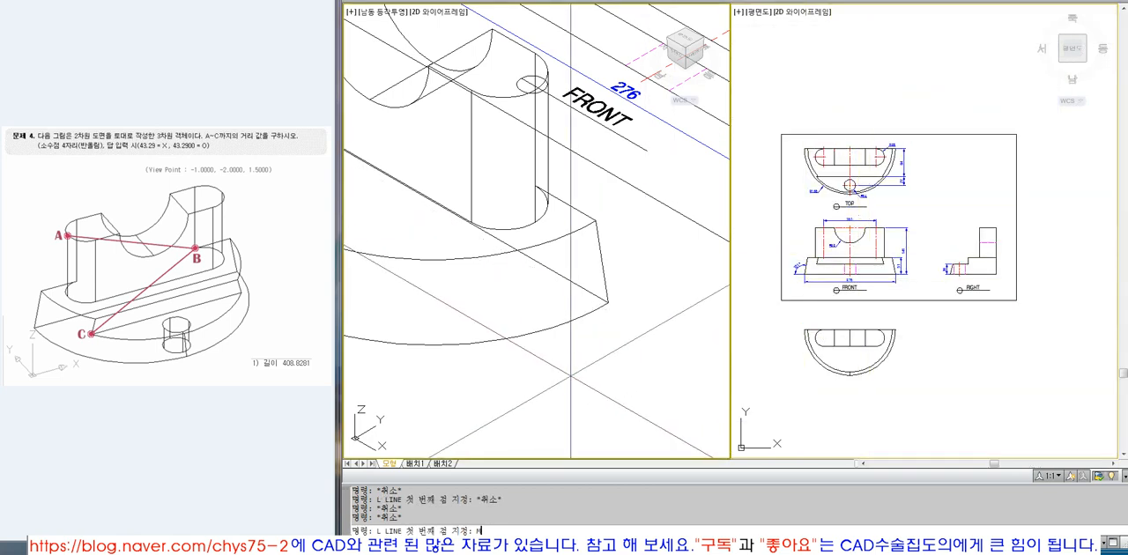
Draw a horizontal construction line from the midpoint of the base's straight bottom edge out past the arc's end.
key(Return)
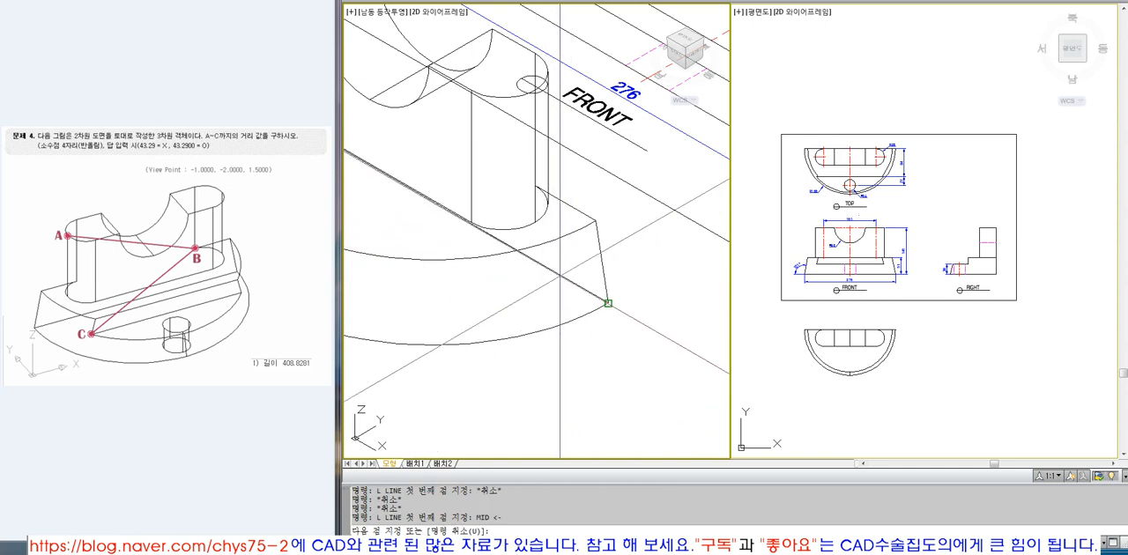
scroll(561, 294, down, 5)
scroll(917, 339, up, 6)
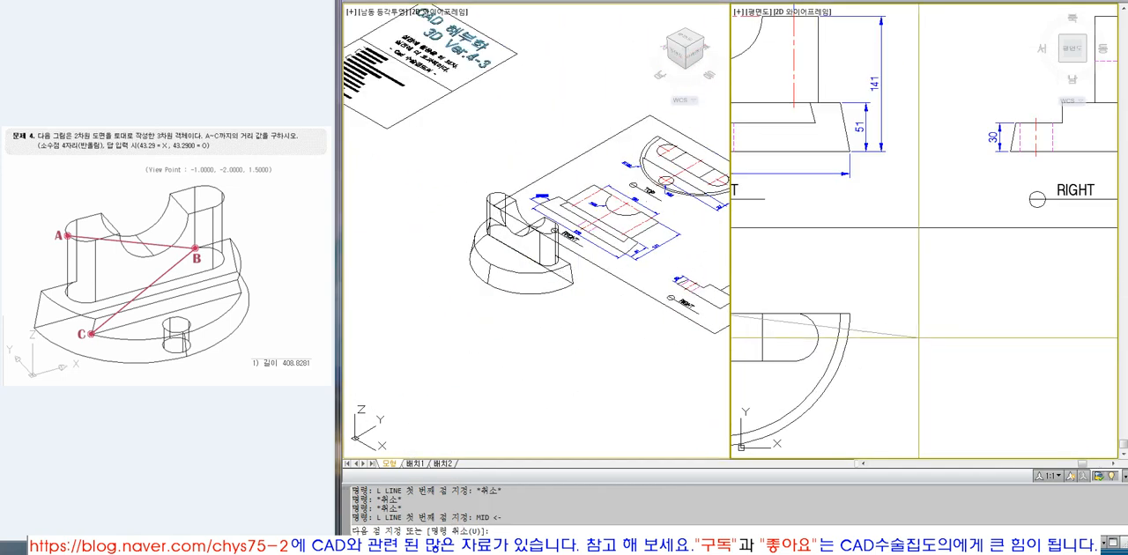
scroll(918, 337, down, 5)
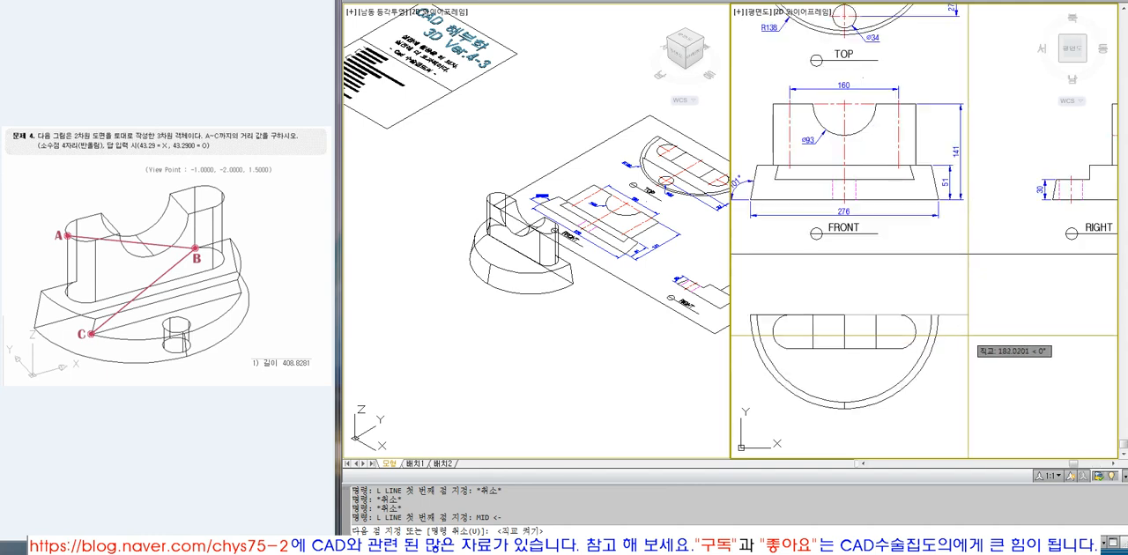
key(Escape)
key(Escape)
text(o)
key(Return)
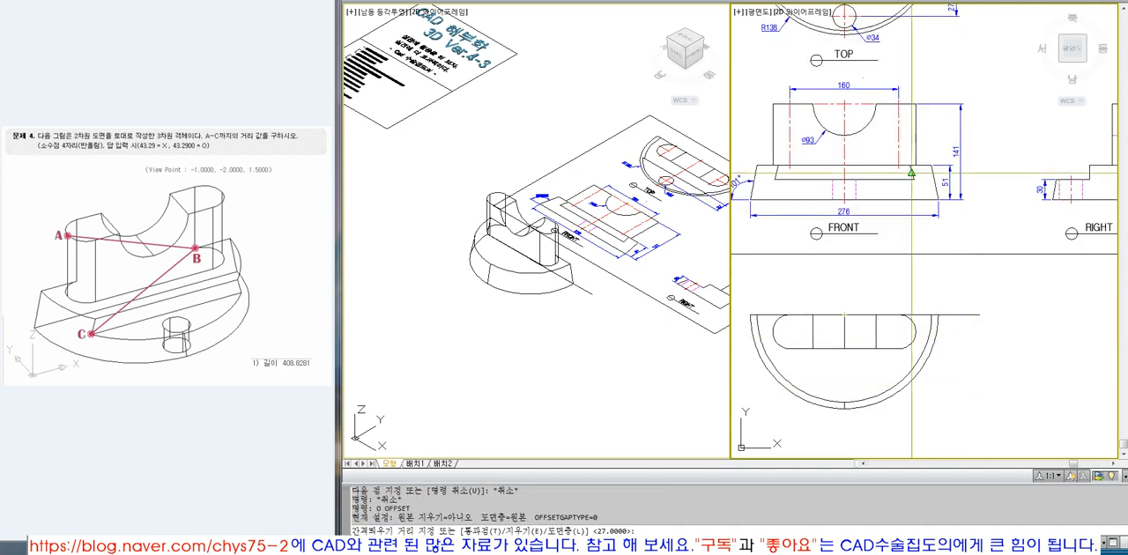
key(Escape)
Offset the construction line on the base's straight edge by 84 toward the arc.
scroll(908, 196, down, 2)
scroll(926, 58, up, 5)
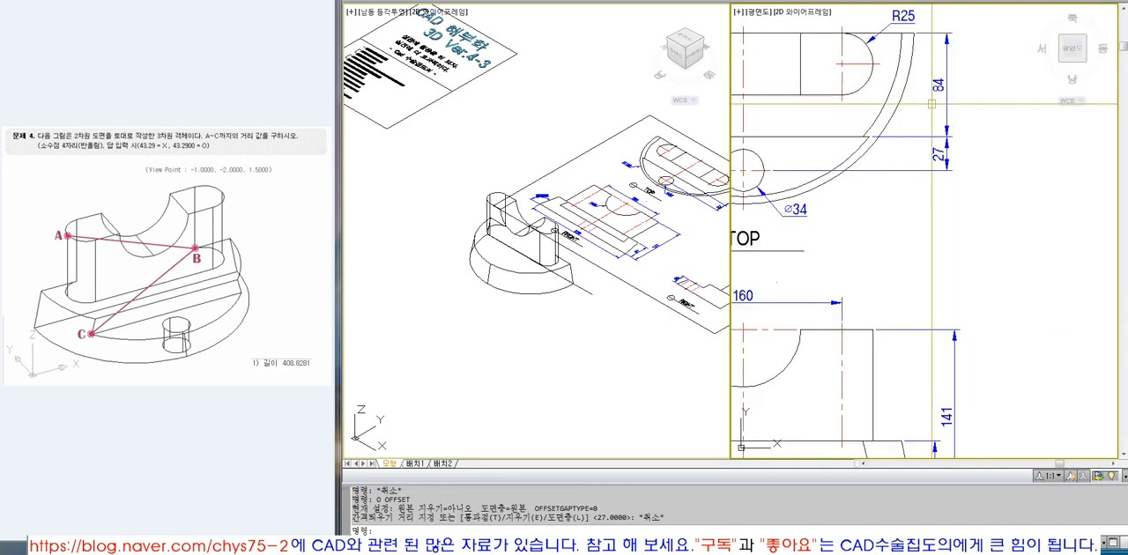
scroll(931, 104, down, 4)
key(Escape)
scroll(936, 265, up, 3)
text(o)
key(Return)
text(84)
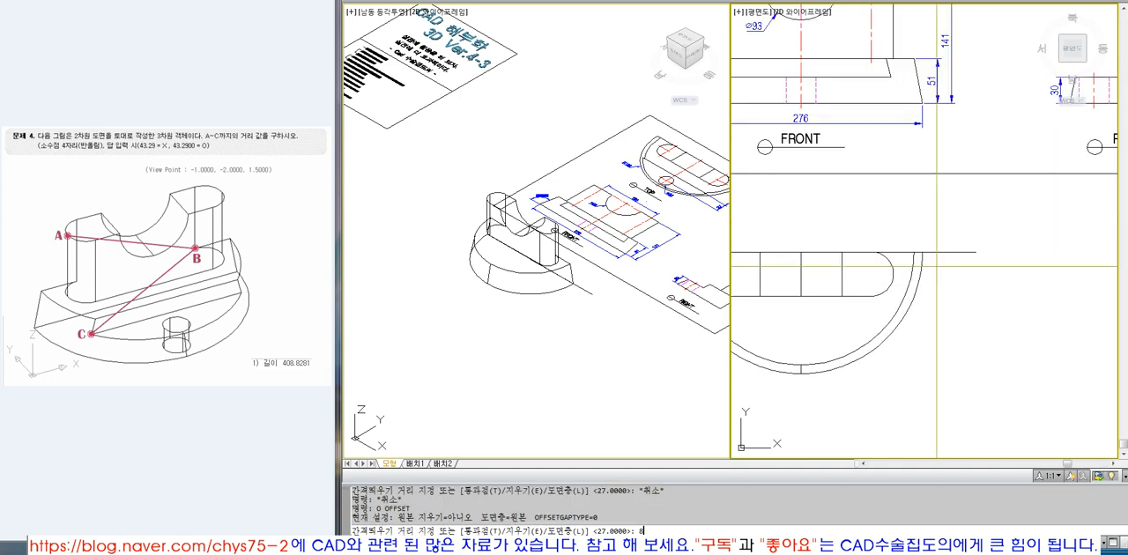
key(Return)
click(959, 252)
click(967, 308)
key(Return)
key(Return)
Offset the new step line a further 27 toward the arc to locate the hole centre.
text(27)
key(Return)
click(963, 326)
click(954, 370)
key(Return)
Examine the construction lines against the base in the isometric view.
click(518, 329)
text(z)
key(Return)
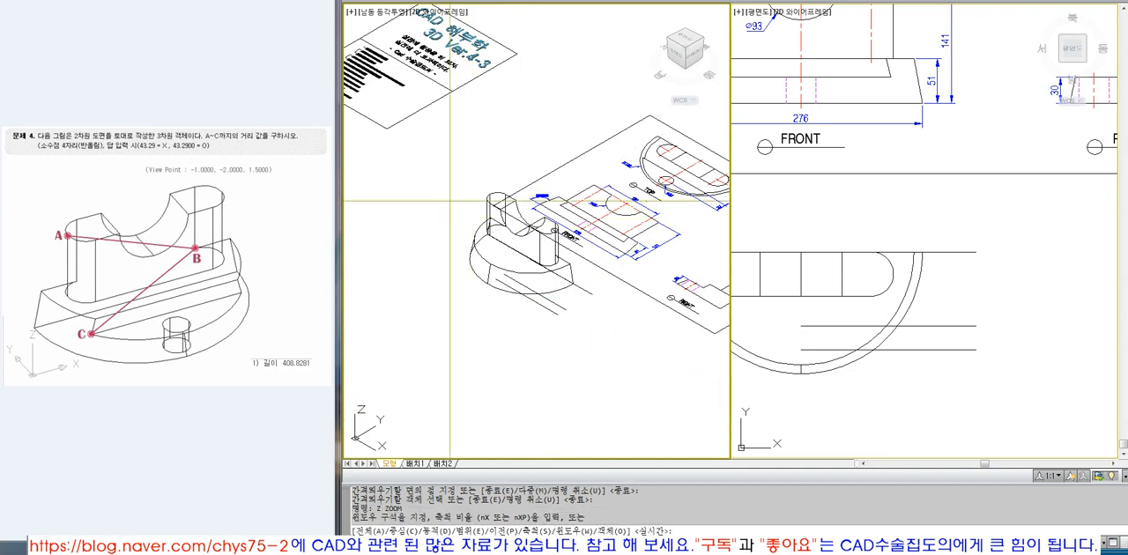
click(457, 215)
click(602, 315)
click(460, 275)
key(Escape)
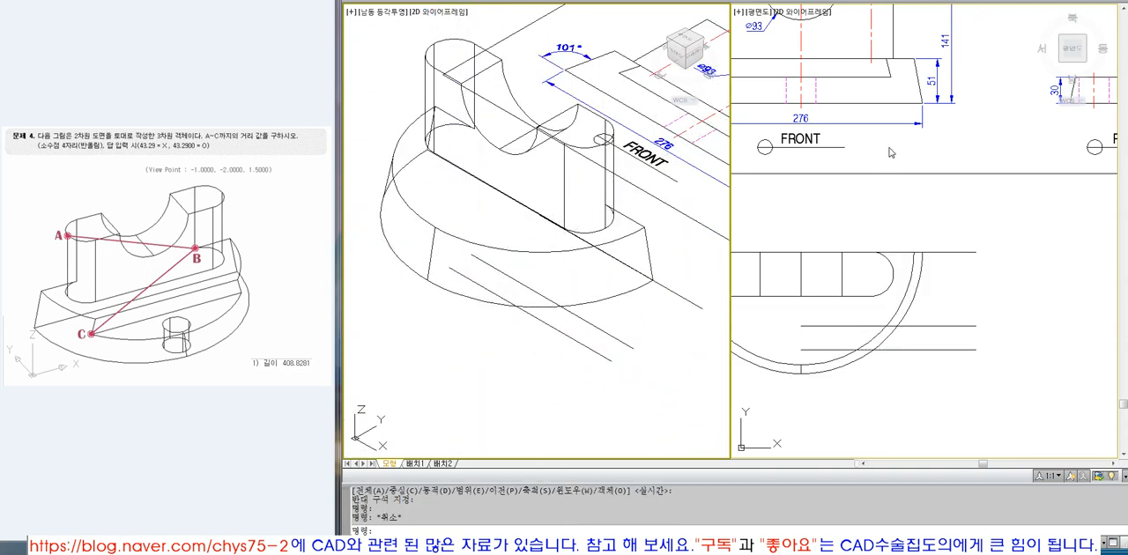
middle_drag(900, 189, 922, 322)
middle_drag(573, 353, 539, 238)
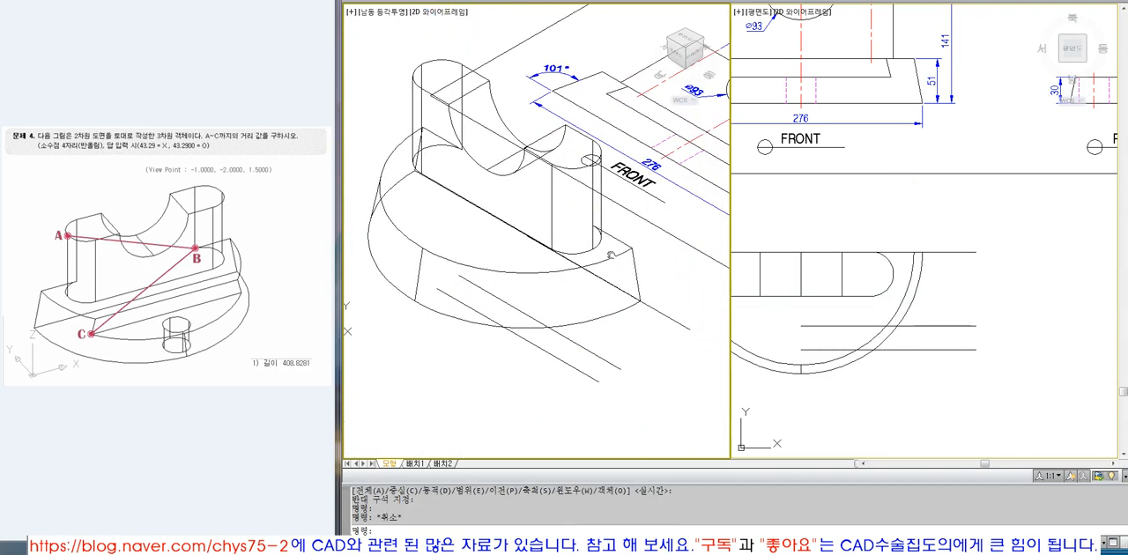
key(Escape)
Draw a circle of diameter 34 centred on the inner endpoint of the construction line nearest the arc.
click(824, 303)
scroll(913, 315, down, 5)
scroll(886, 115, up, 8)
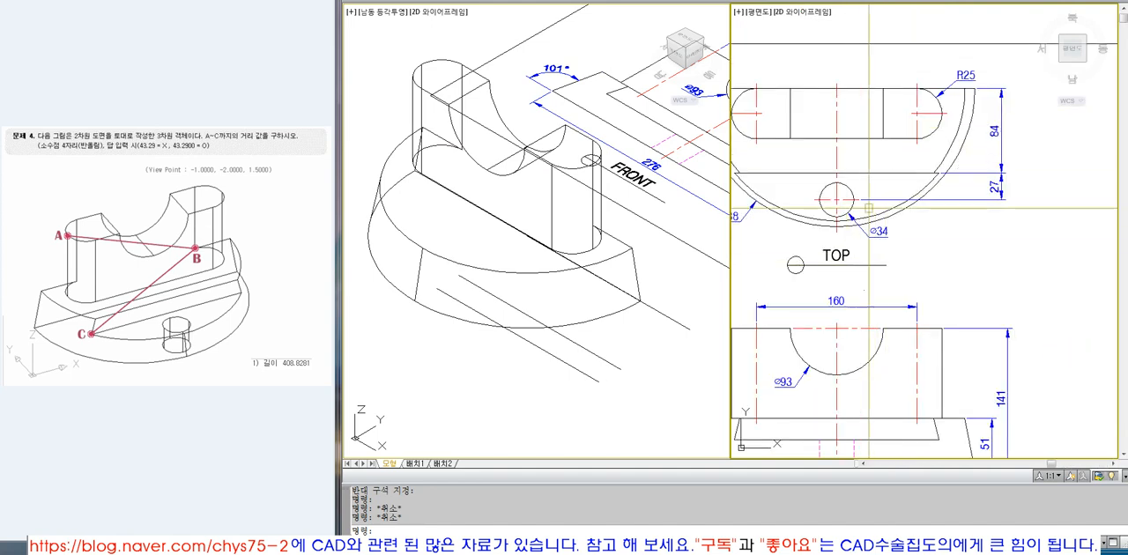
scroll(878, 199, down, 7)
text(z)
key(Return)
click(841, 372)
click(928, 445)
text(ci)
key(Return)
click(856, 267)
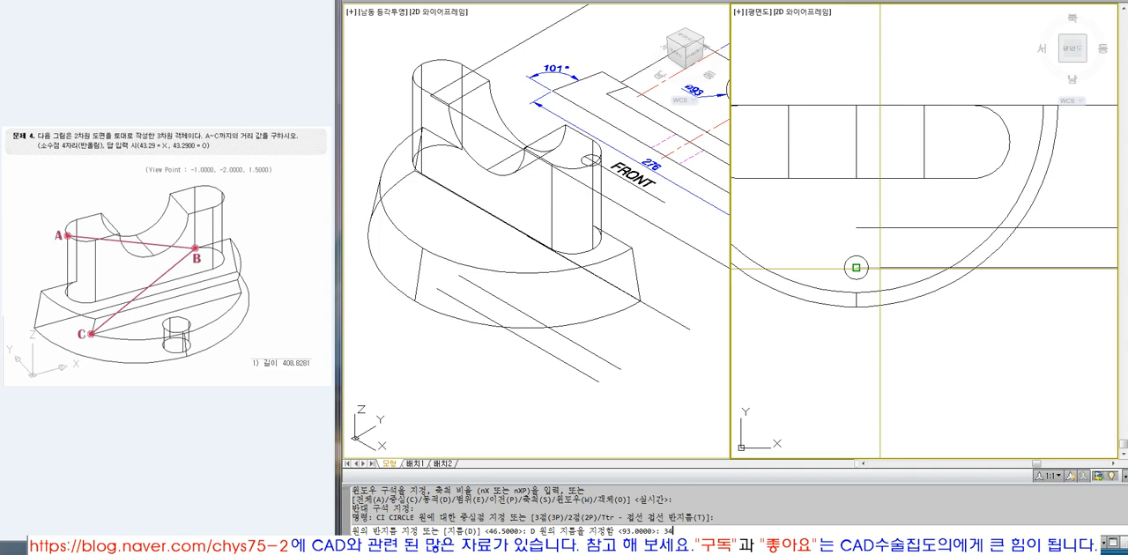
text(34)
key(Return)
key(Escape)
key(Escape)
Extrude the circle by 100 into a cylinder through the base and check the model with hidden lines removed.
click(705, 368)
text(ext)
key(Return)
click(863, 245)
key(Return)
key(Return)
key(Escape)
key(Escape)
click(625, 326)
text(HIDE)
Subtract the cylinder from the base solid to make the hole and check it with hidden lines removed.
key(Return)
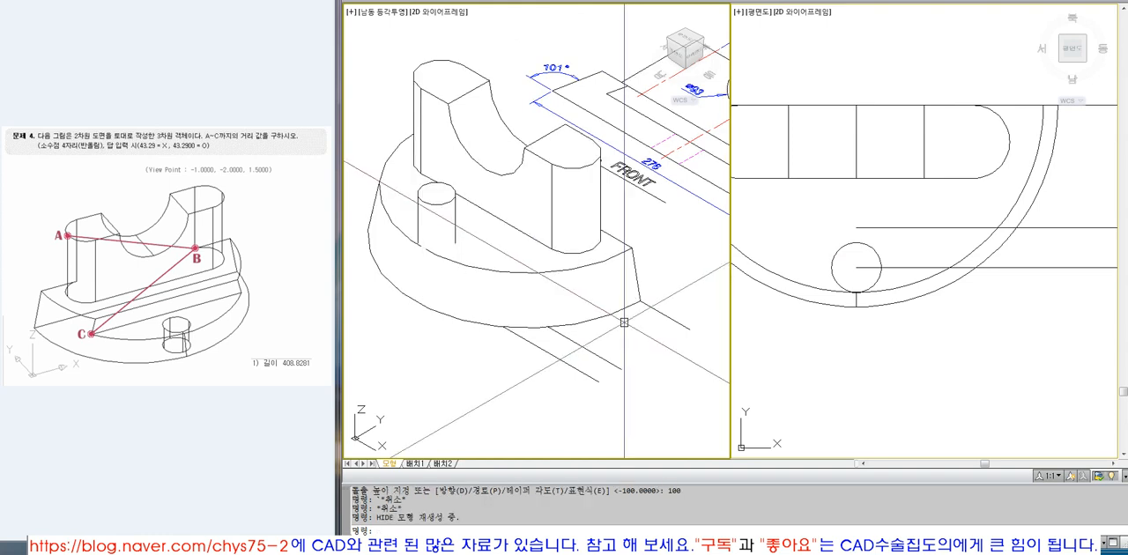
key(Escape)
text(REGEN)
key(Return)
key(Escape)
text(SUBT)
key(Return)
click(543, 271)
key(Return)
click(458, 212)
key(Return)
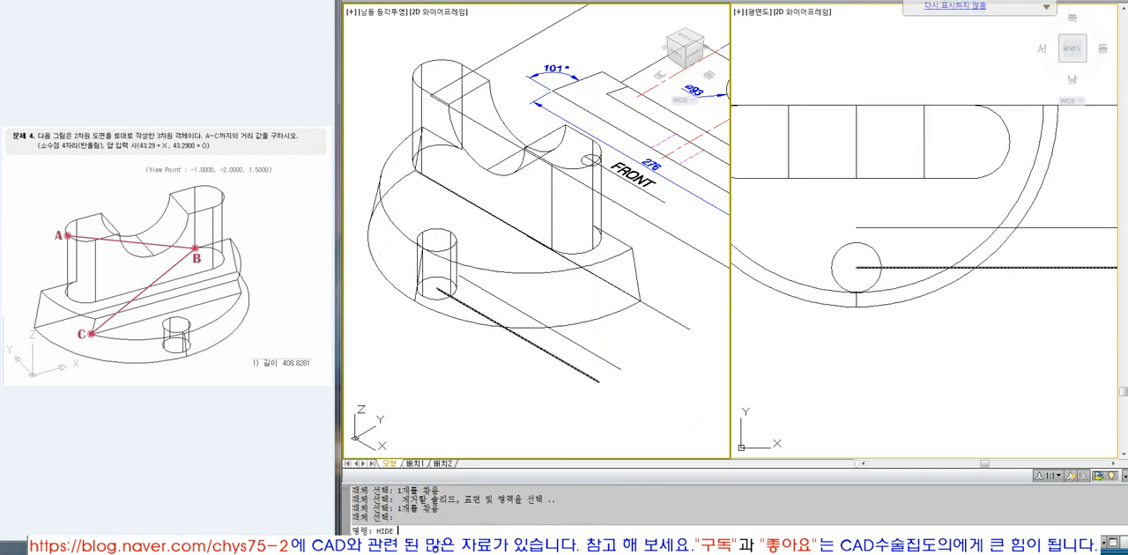
text(HIDE)
key(Return)
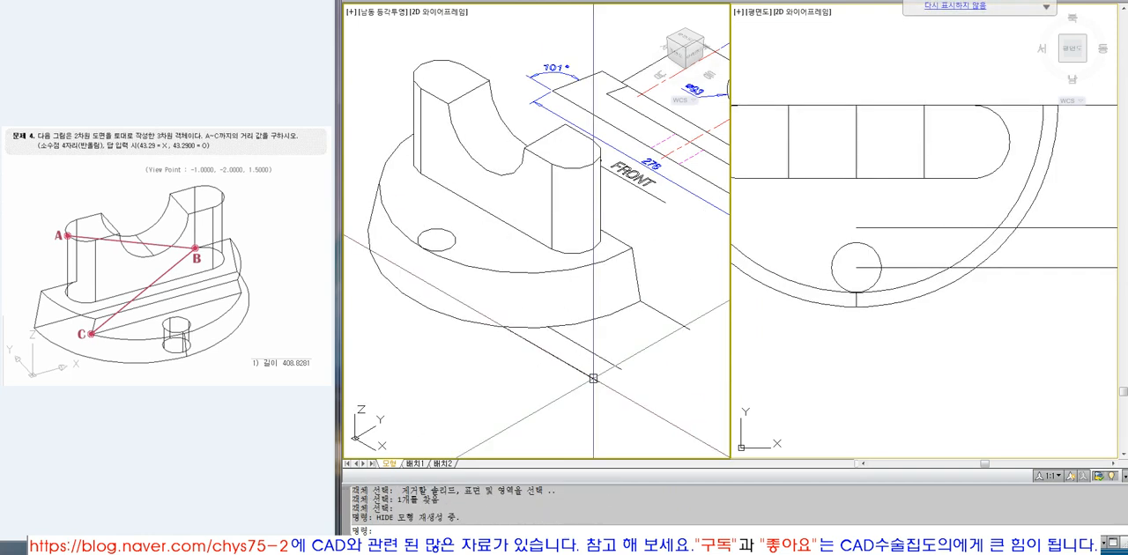
click(593, 378)
click(606, 361)
click(678, 320)
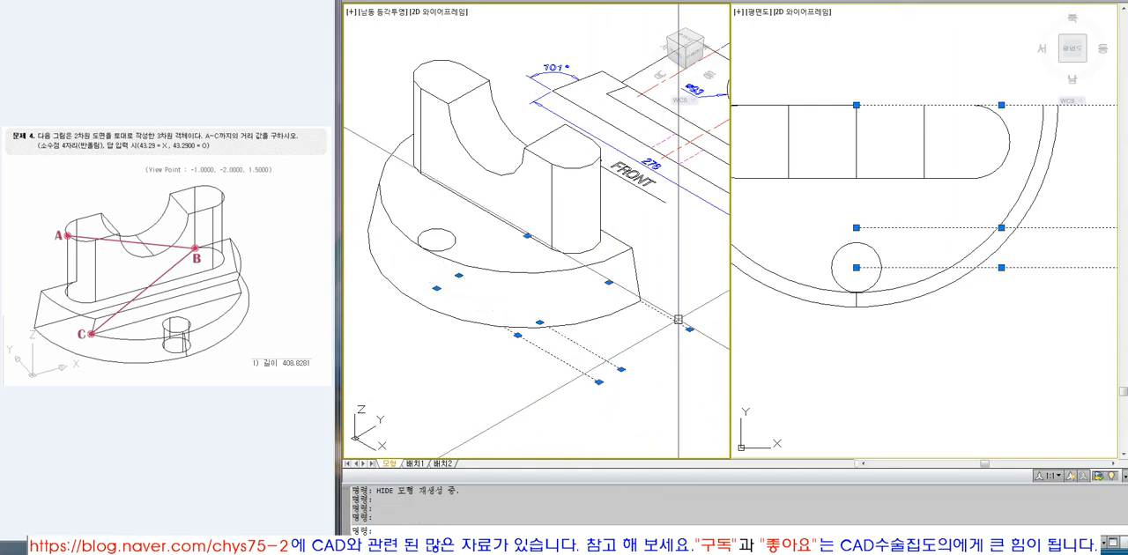
Examine the TOP view's step edge, small hole and their locating dimensions in both viewports.
text(z)
key(Return)
text(e)
key(Return)
text(z)
key(Return)
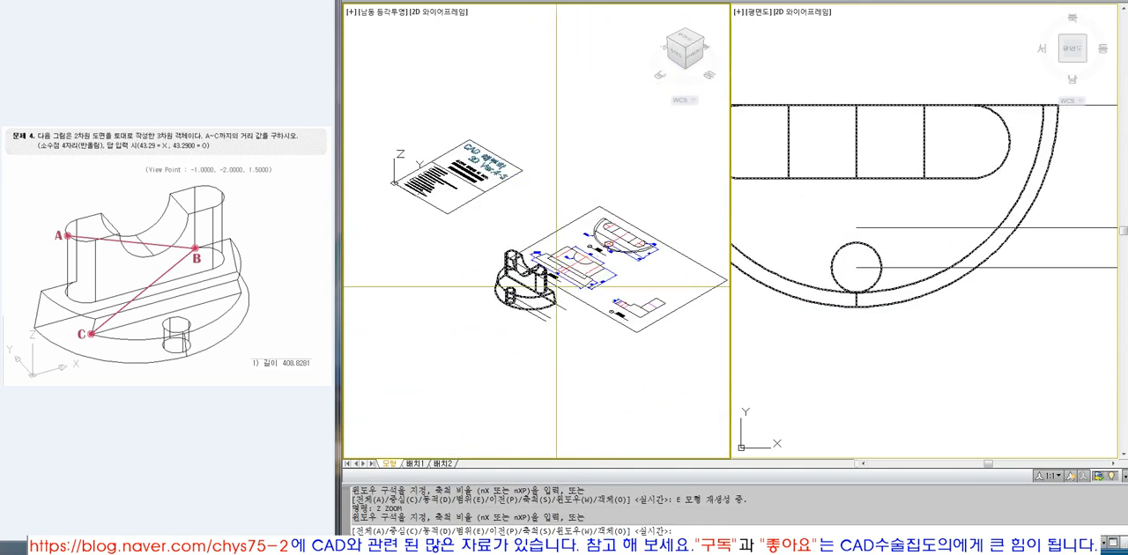
click(555, 288)
click(656, 199)
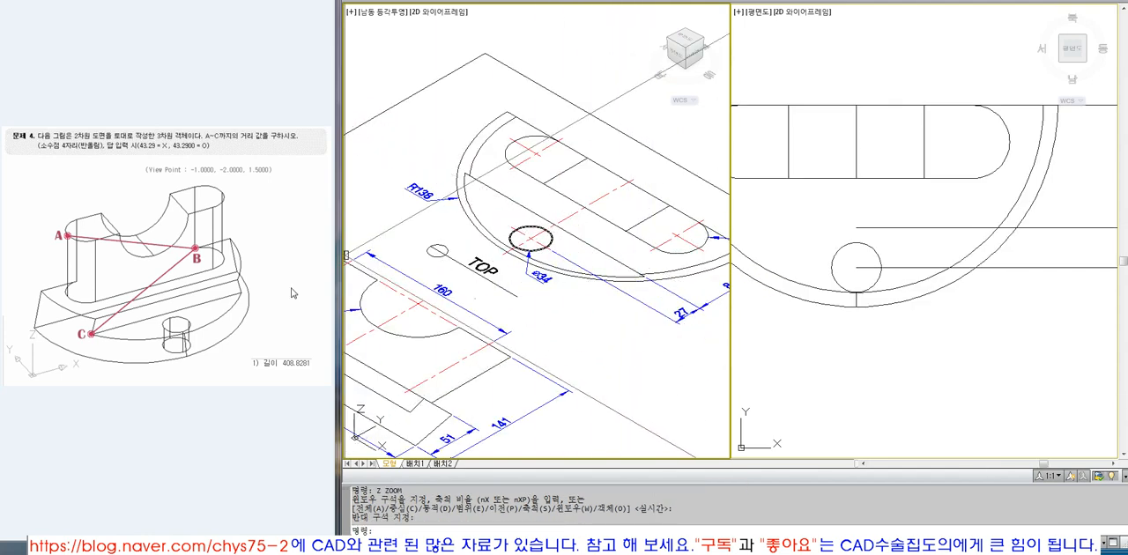
click(908, 338)
click(908, 339)
key(Escape)
key(Escape)
click(908, 339)
scroll(926, 338, down, 5)
key(Escape)
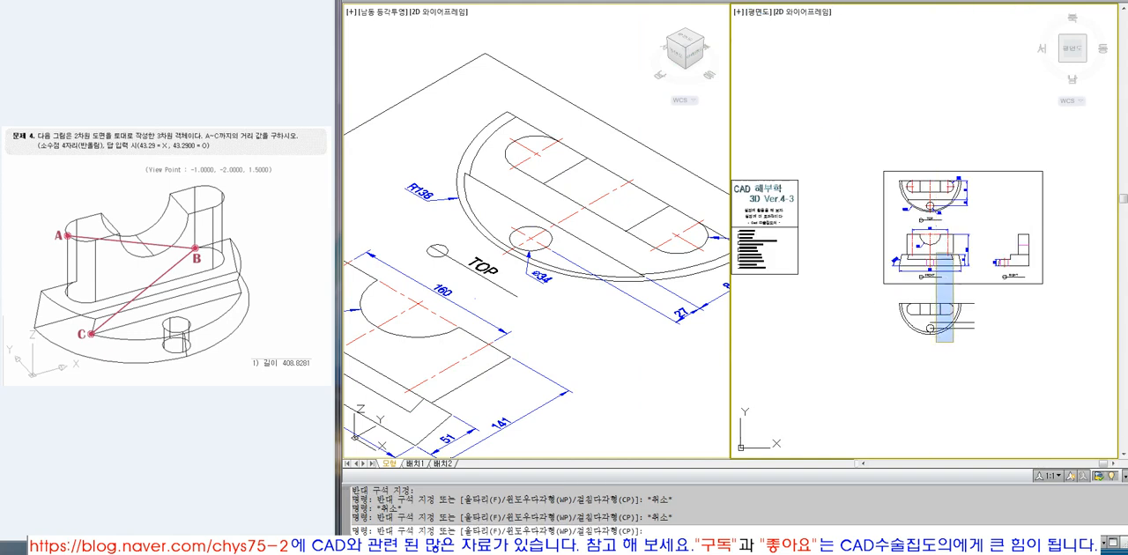
key(Escape)
key(Escape)
key(Escape)
key(Escape)
key(Escape)
text(z)
key(space)
click(888, 172)
click(1025, 233)
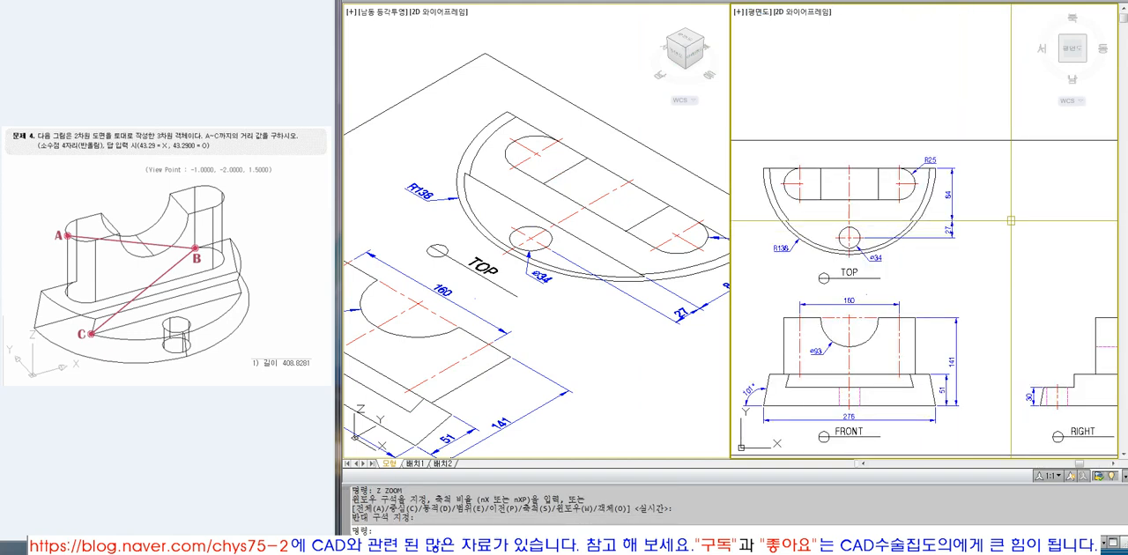
scroll(832, 206, up, 1)
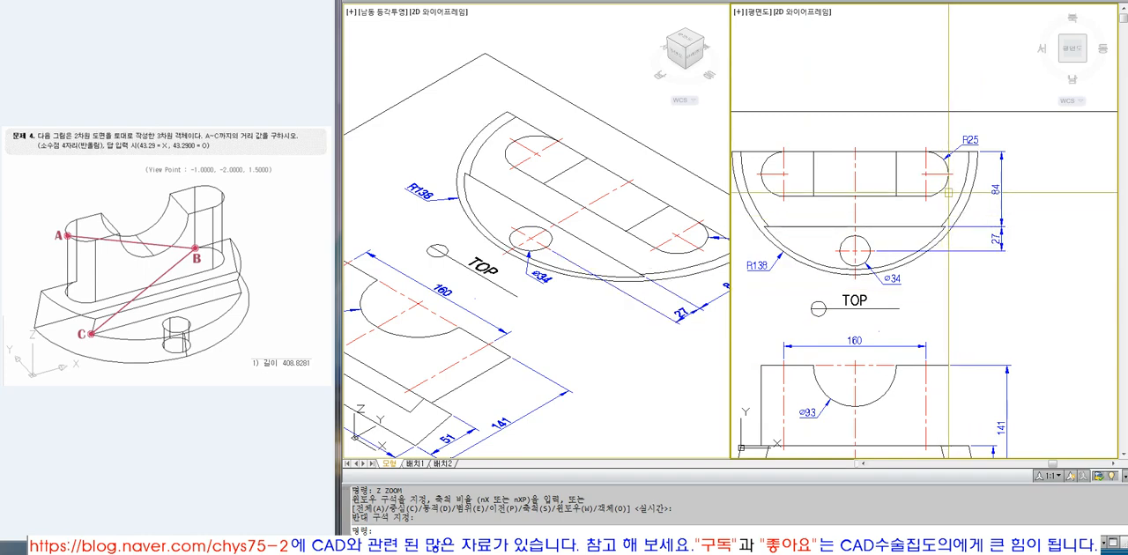
scroll(952, 271, down, 4)
scroll(619, 194, down, 5)
scroll(505, 280, up, 5)
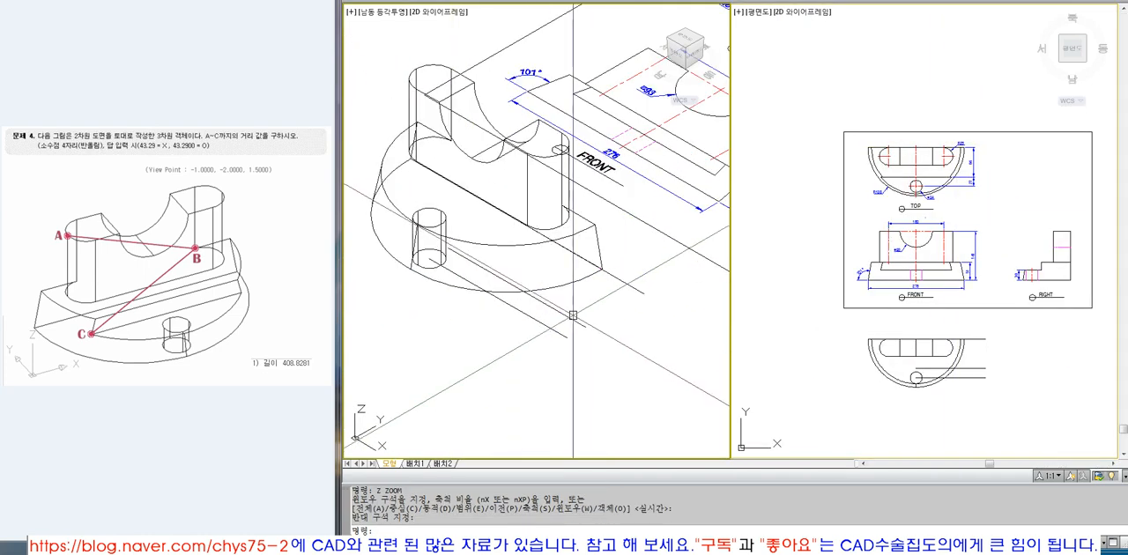
Erase the three construction lines used to locate the hole.
text(e)
key(space)
click(650, 289)
click(622, 311)
key(space)
key(space)
click(613, 314)
click(548, 356)
key(space)
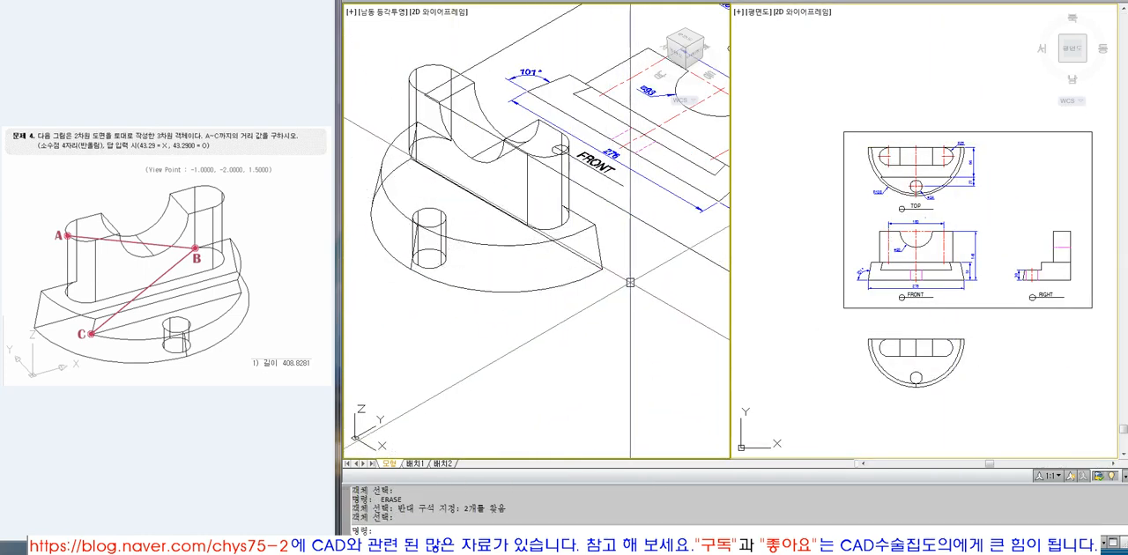
Examine the step edge line in the TOP view and where its ends lie relative to the base's arcs.
scroll(581, 225, up, 4)
click(608, 229)
key(Escape)
scroll(655, 269, down, 4)
click(1006, 210)
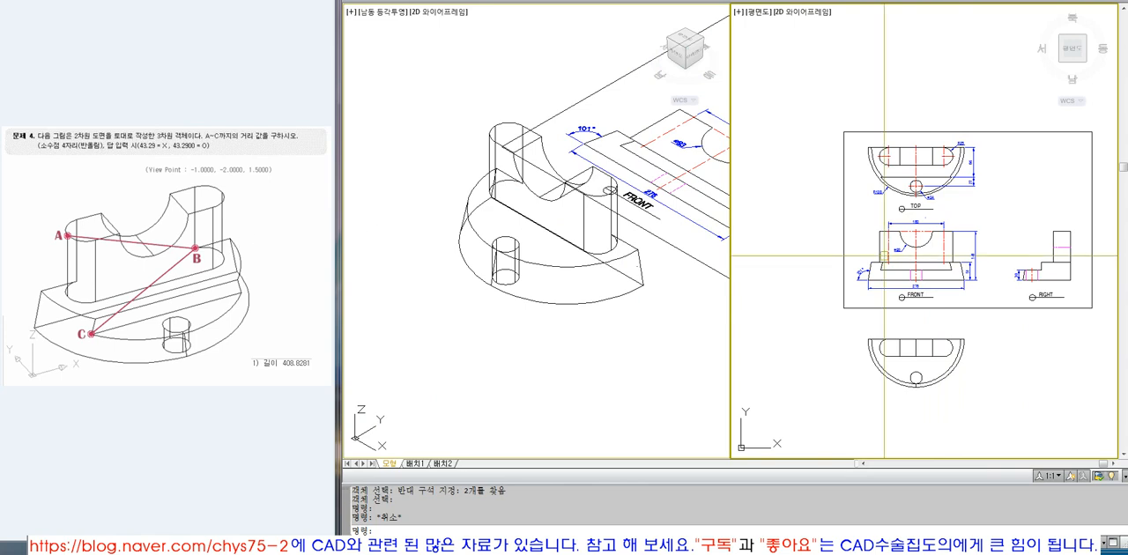
scroll(956, 170, up, 5)
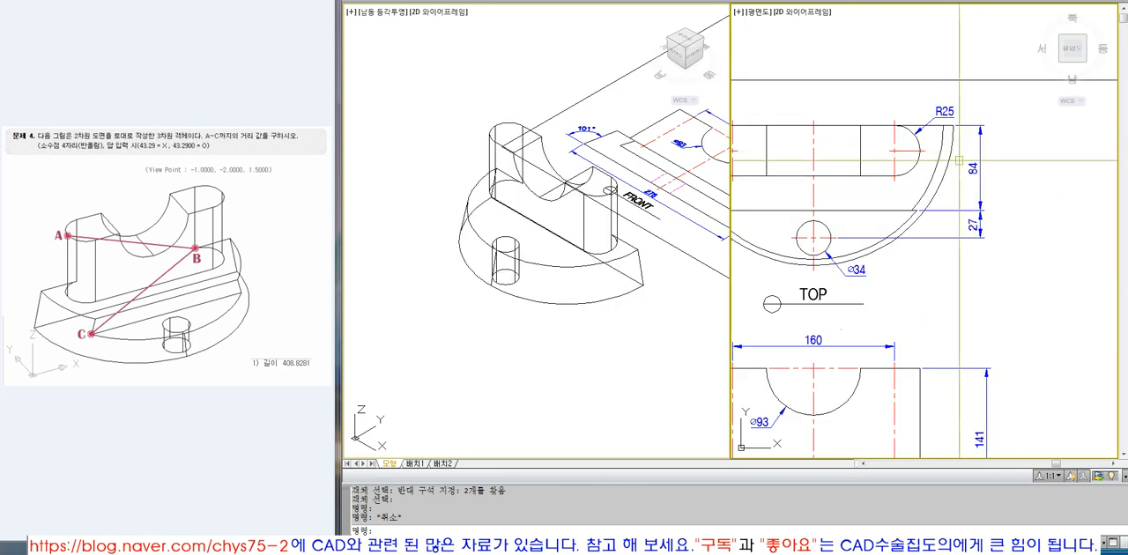
click(912, 211)
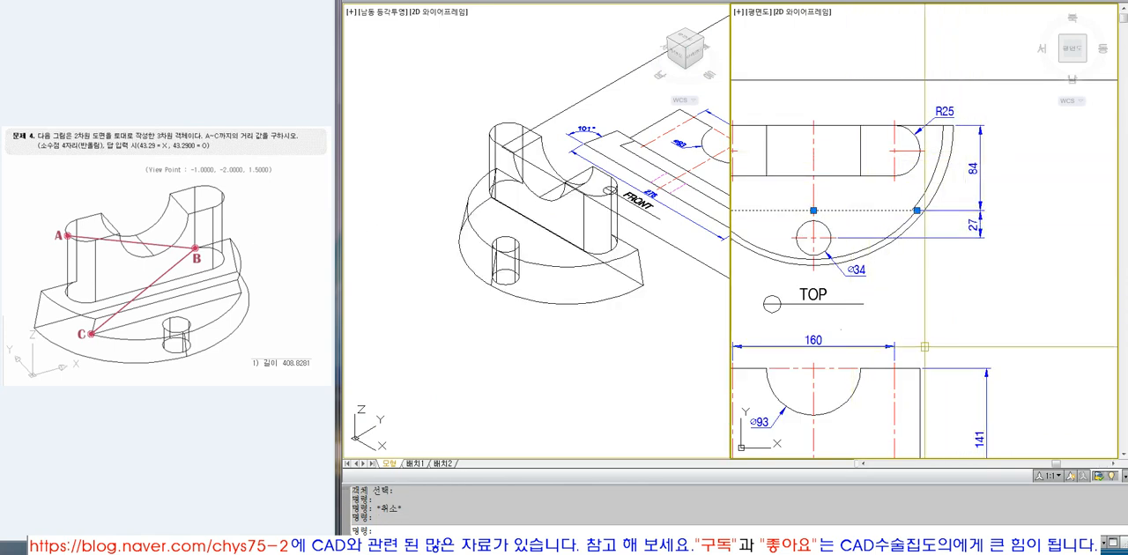
scroll(1004, 177, down, 2)
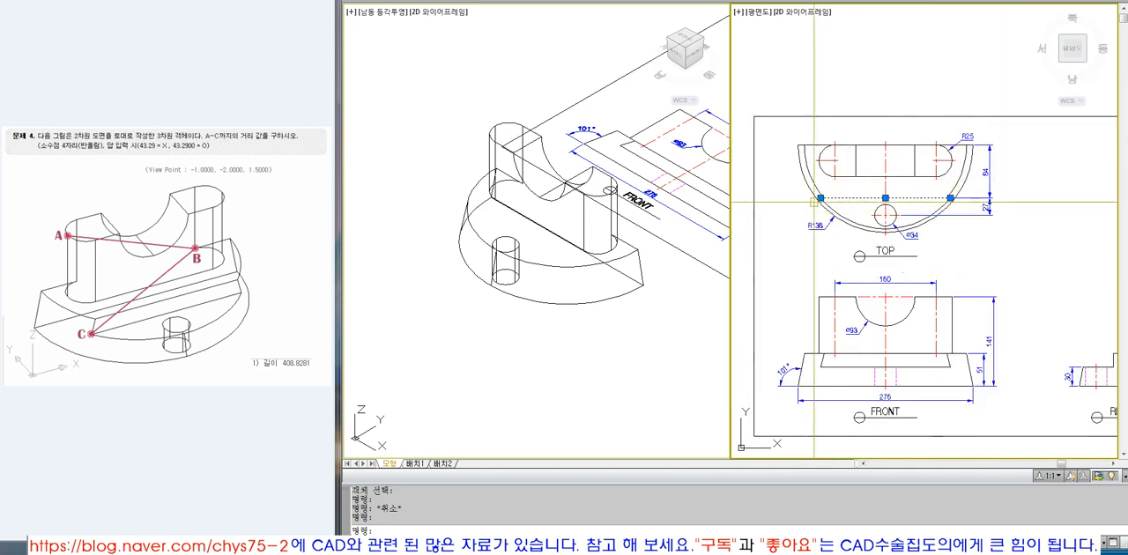
Try to draw a line at the end of the step edge in the TOP view with Ortho off, and erase it.
text(l)
key(Return)
key(F8)
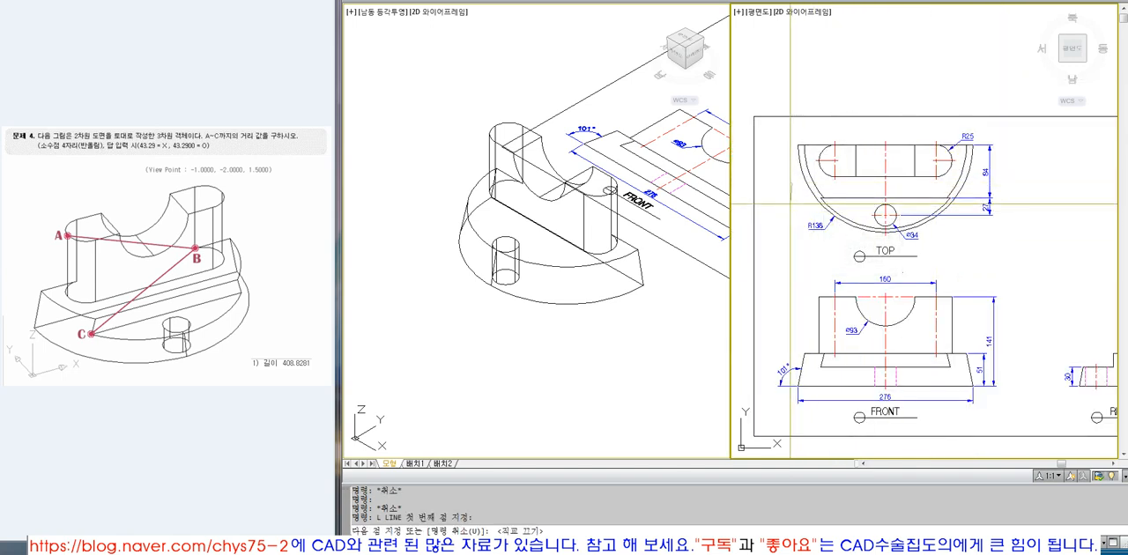
key(Return)
click(791, 191)
text(e)
key(Return)
Draw a rectangle in the TOP view from the step edge's left end, covering the front of the base with the small hole.
click(847, 192)
click(836, 203)
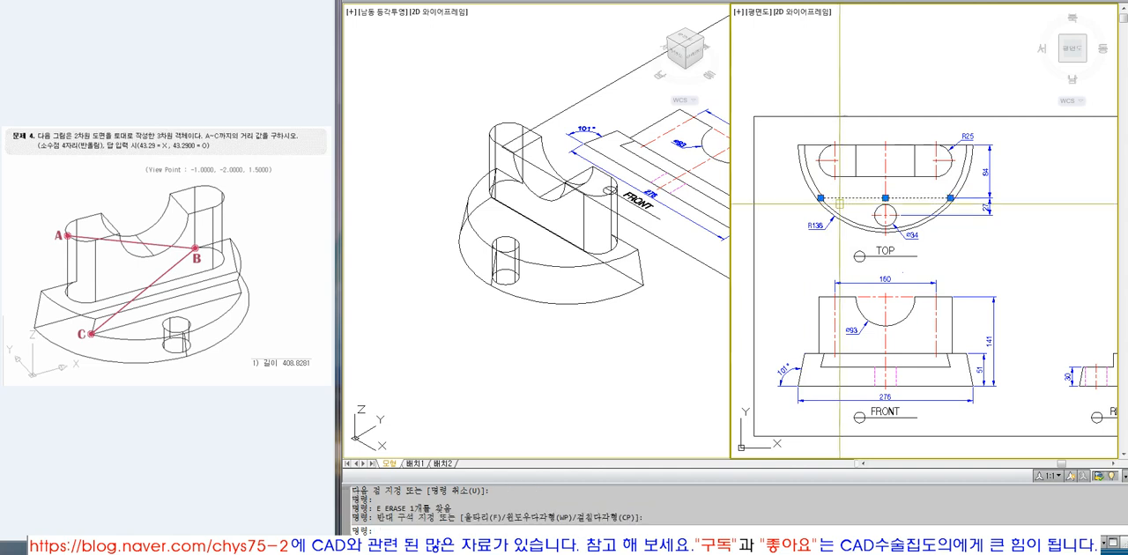
key(Escape)
text(rec)
key(Return)
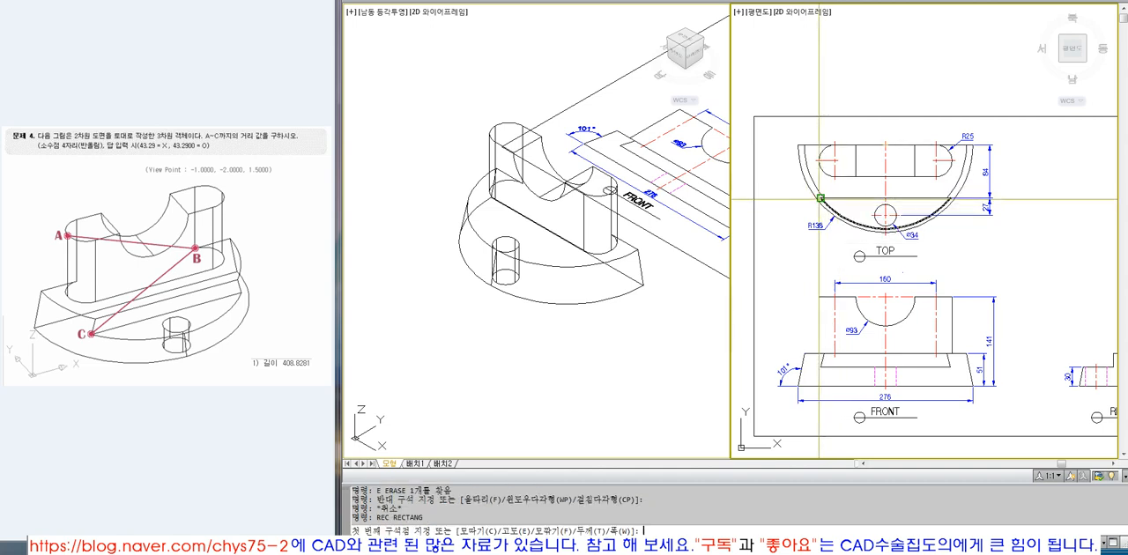
click(820, 198)
click(965, 267)
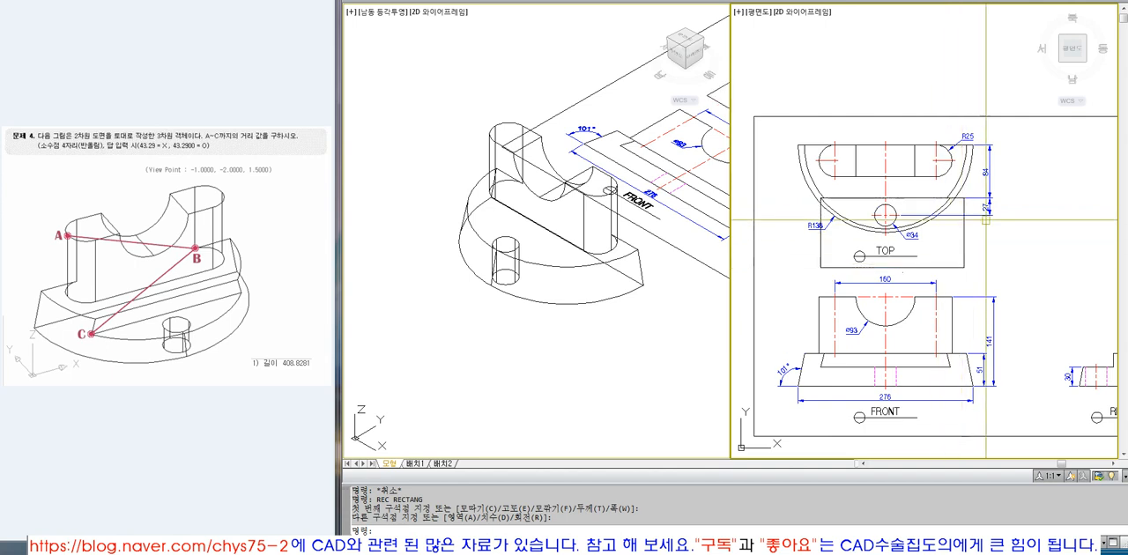
Examine the stepped front profile in the RIGHT view and the dimensions locating the step edge in the TOP view.
scroll(968, 288, up, 3)
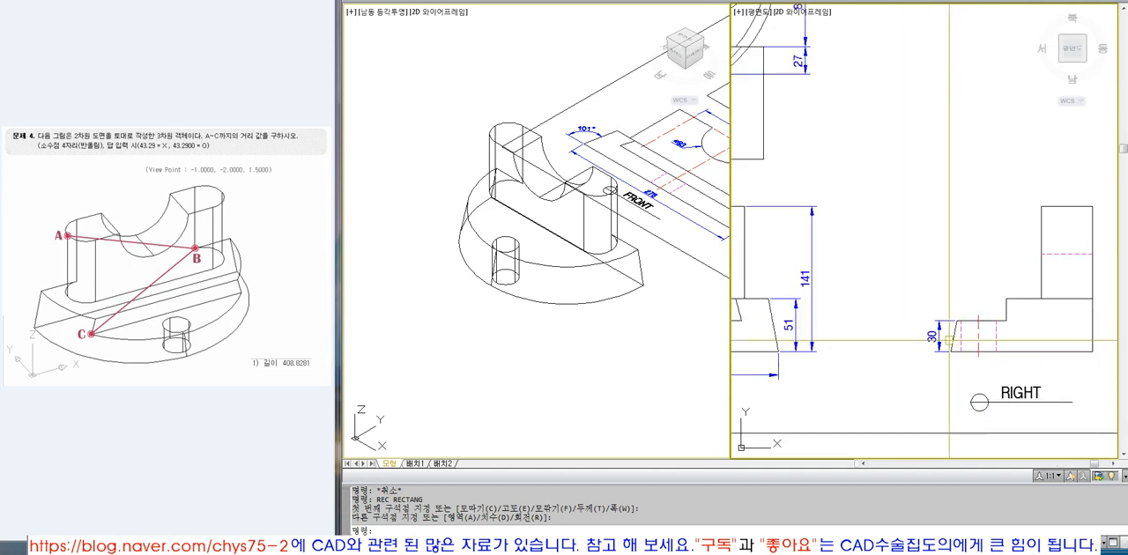
scroll(922, 335, down, 2)
scroll(873, 335, up, 1)
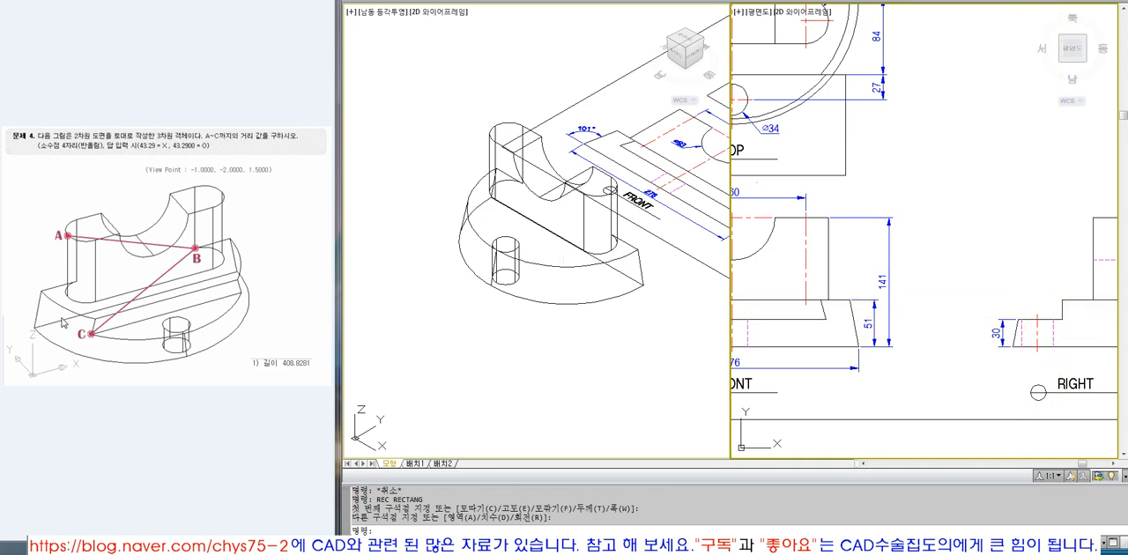
scroll(925, 236, down, 6)
text(z)
key(Return)
click(878, 205)
click(938, 235)
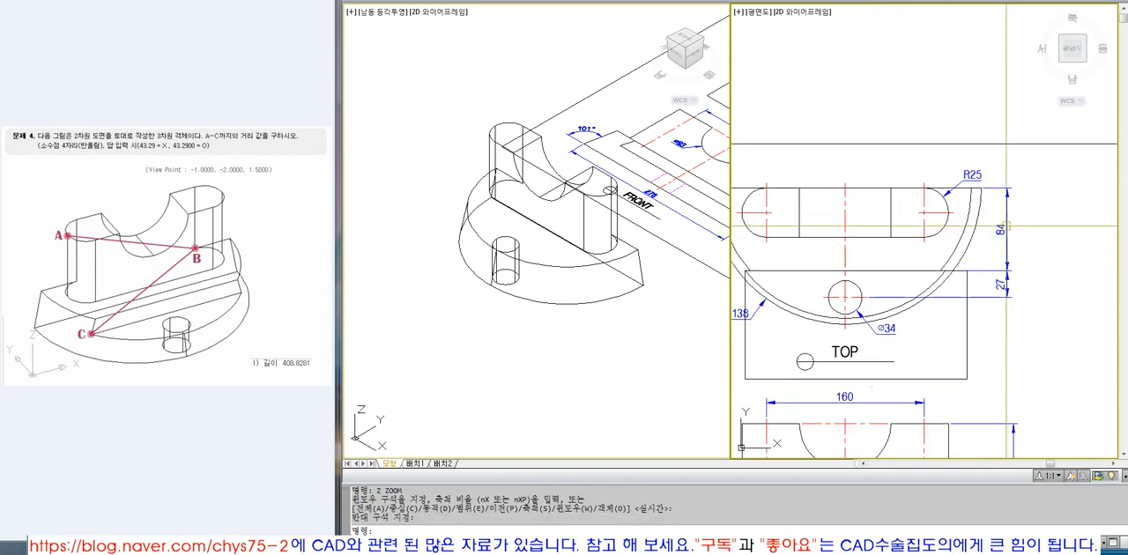
Draw a horizontal construction line from the corner of the solid's straight back edge, with Ortho on.
click(621, 237)
scroll(620, 234, up, 5)
scroll(620, 234, down, 5)
text(L)
key(Return)
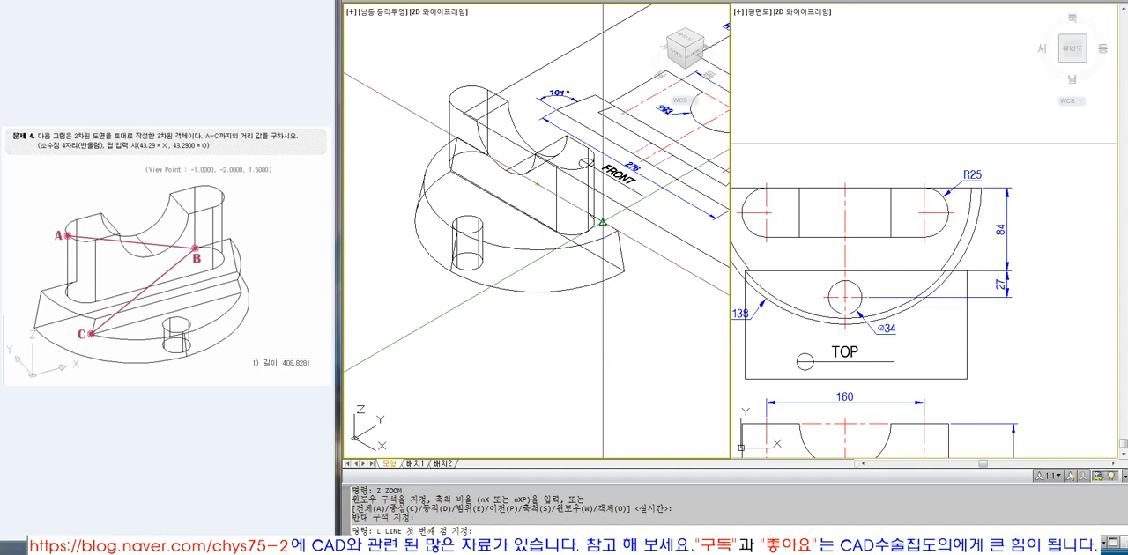
click(603, 222)
scroll(608, 225, down, 5)
click(929, 285)
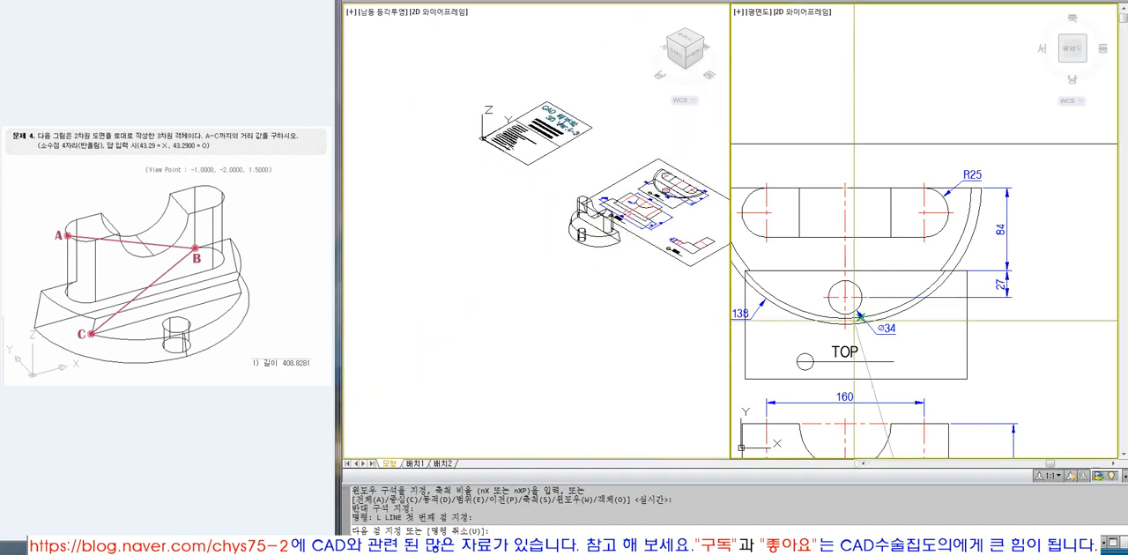
scroll(929, 285, down, 5)
scroll(929, 284, up, 3)
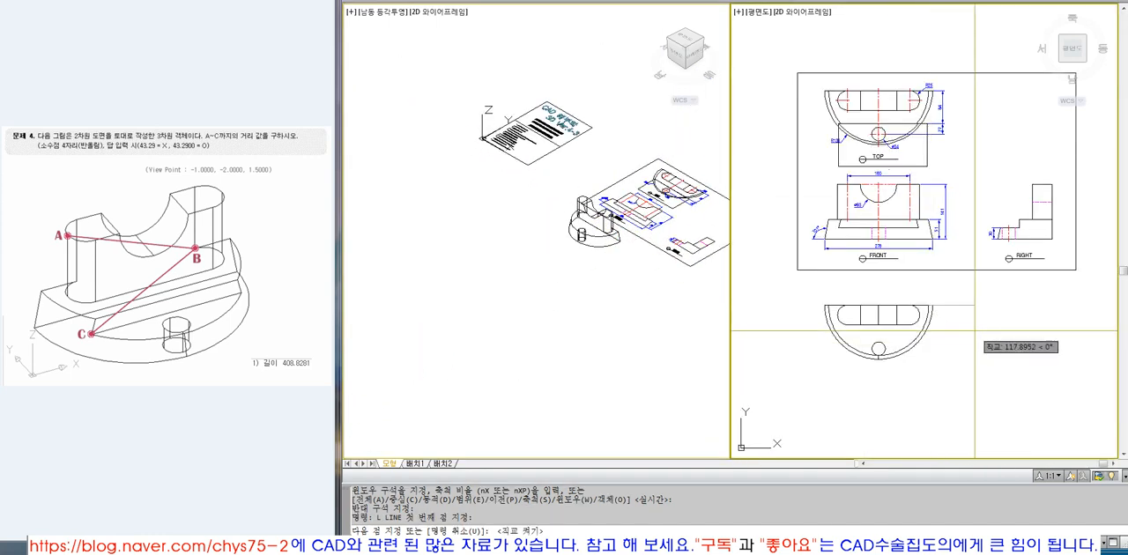
key(F8)
Offset the horizontal construction line by 84 towards the curved front of the base.
text(o)
key(Return)
text(84)
key(Return)
click(948, 306)
click(947, 339)
key(Return)
Stretch the left end of the offset line across the solid to just beyond the base's left side.
key(z)
key(Return)
click(798, 279)
click(1002, 409)
click(1021, 256)
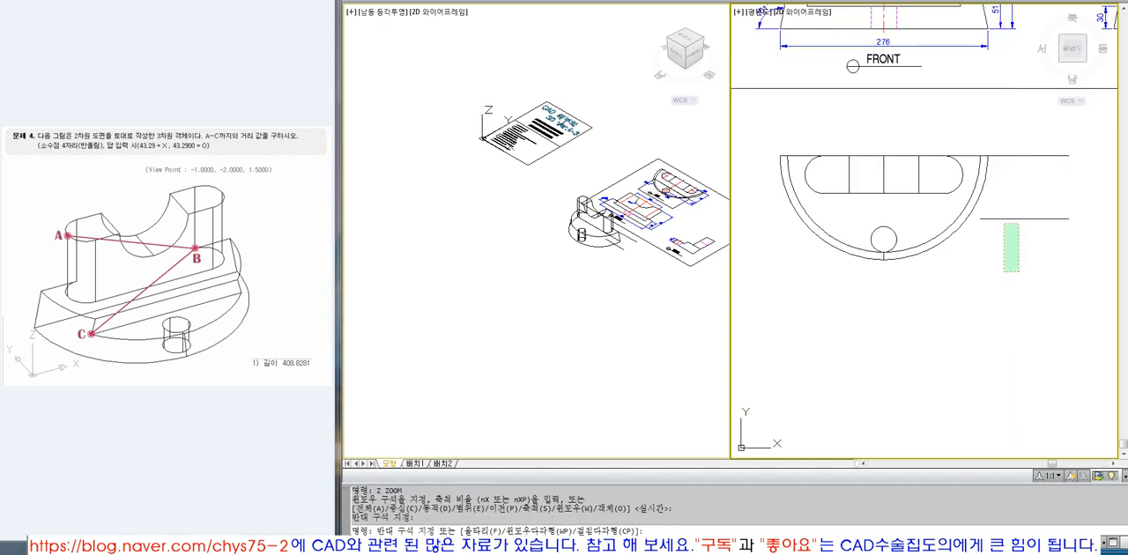
click(996, 205)
click(981, 219)
click(771, 269)
key(Escape)
Zoom in on the solid in the isometric viewport and display it with hidden lines removed.
click(597, 268)
text(z)
key(Return)
click(543, 181)
click(644, 264)
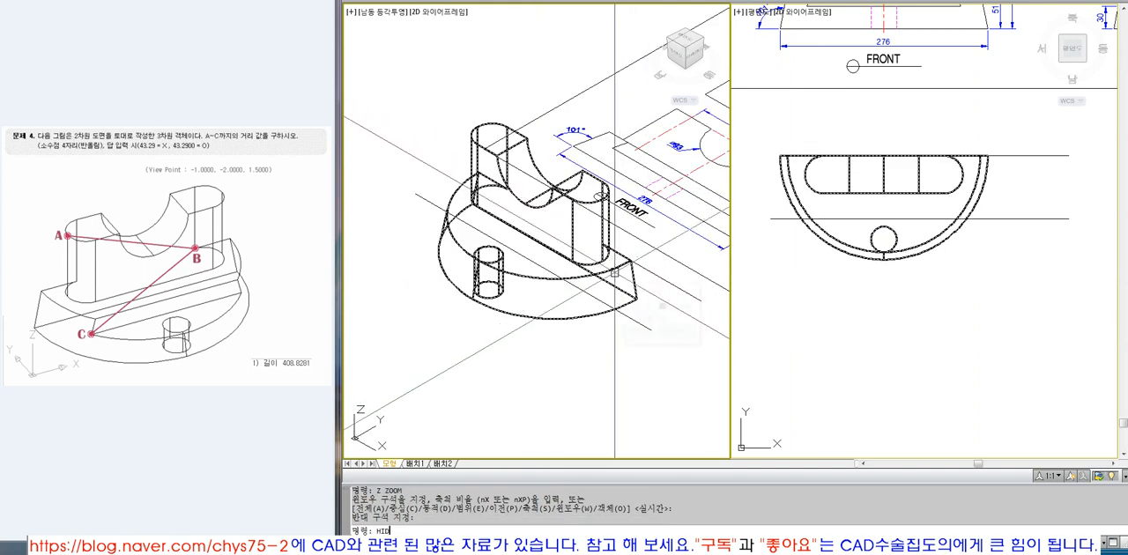
key(Return)
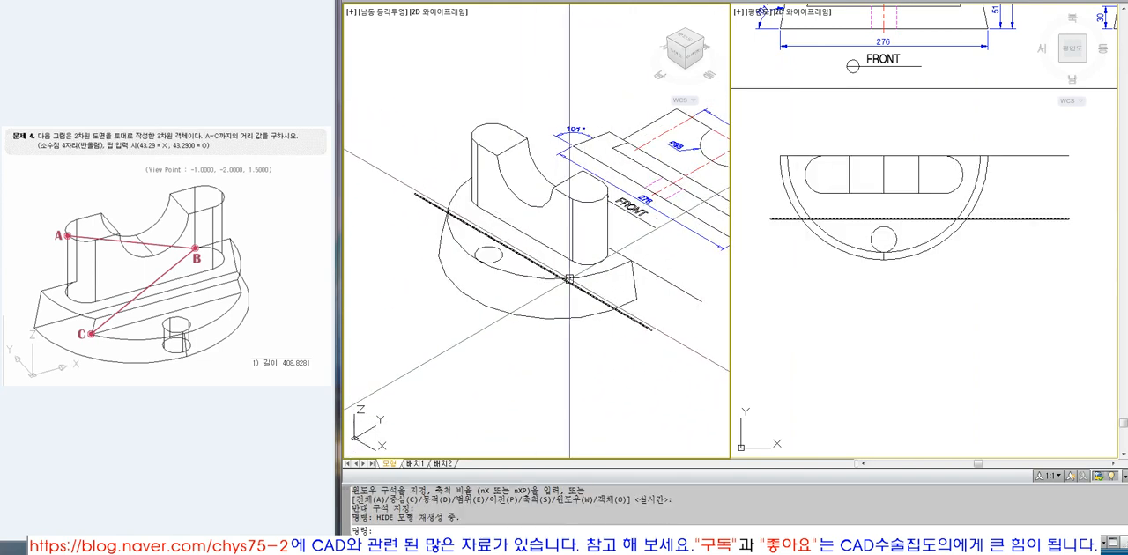
Draw a rectangle from the offset line's left end, enclosing the curved front portion of the base in plan view.
click(841, 281)
text(REC)
key(Return)
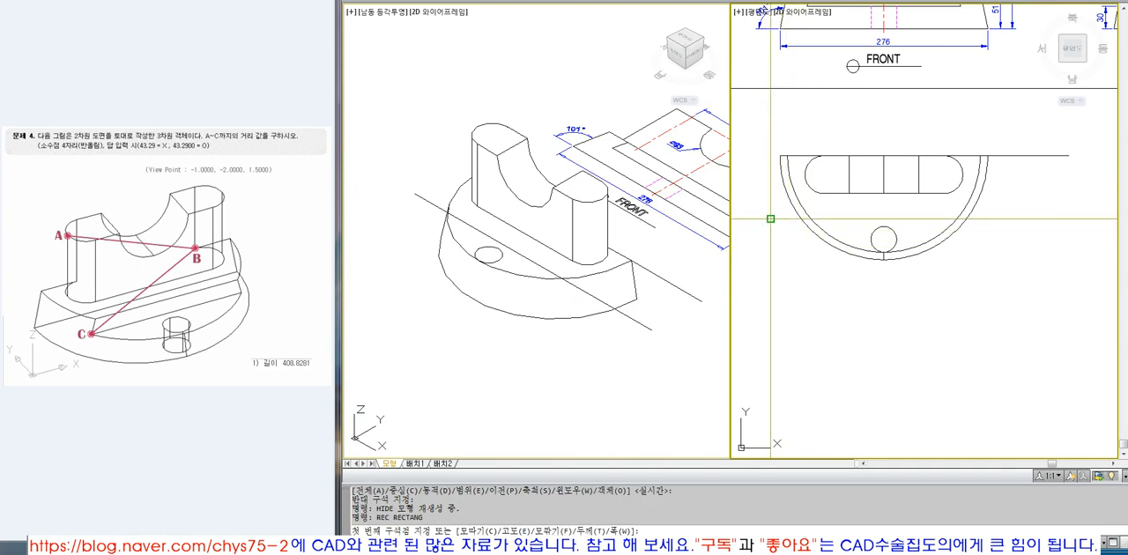
click(770, 219)
click(993, 337)
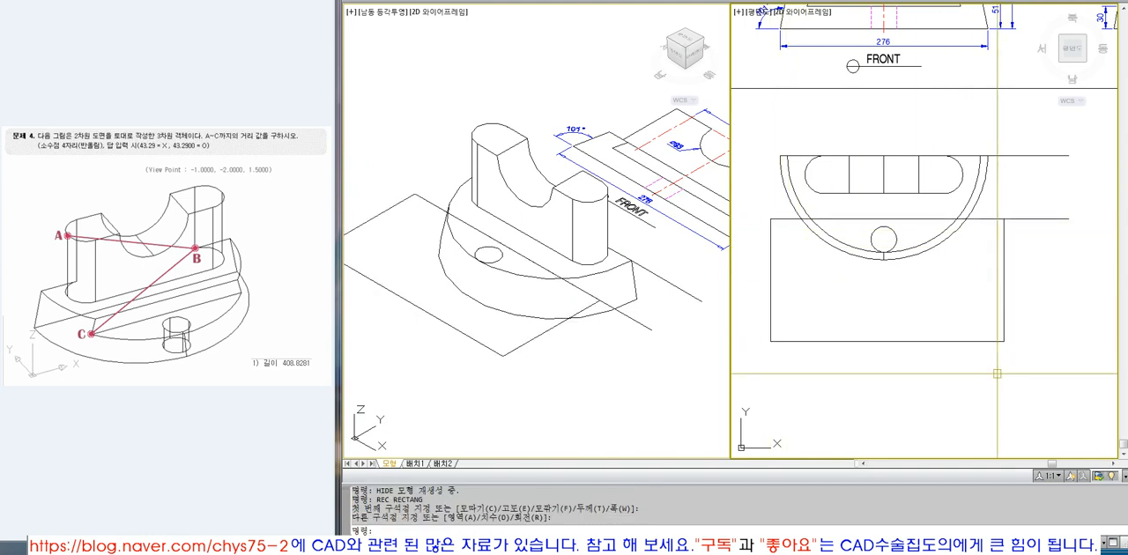
Examine the base and front step heights in the FRONT and RIGHT views to determine the cut depth.
scroll(898, 335, down, 4)
text(Z)
key(Return)
click(847, 161)
click(1024, 234)
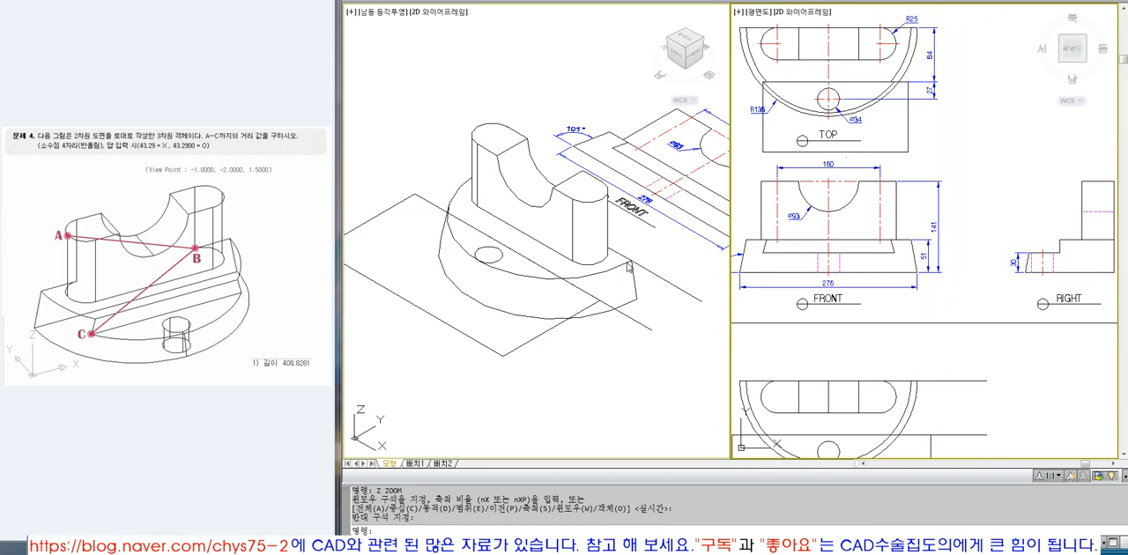
click(36, 306)
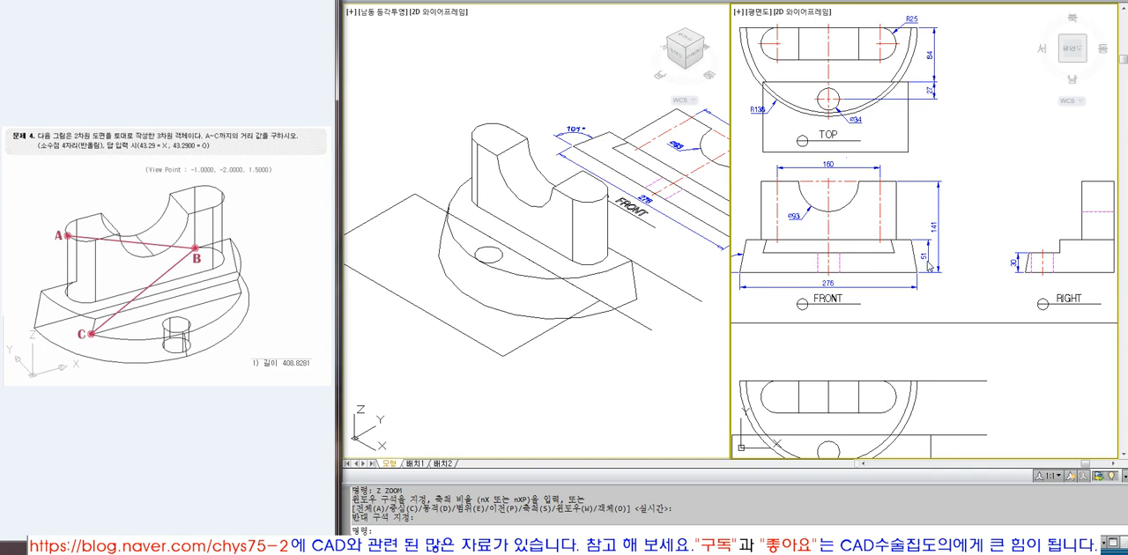
scroll(1023, 254, up, 3)
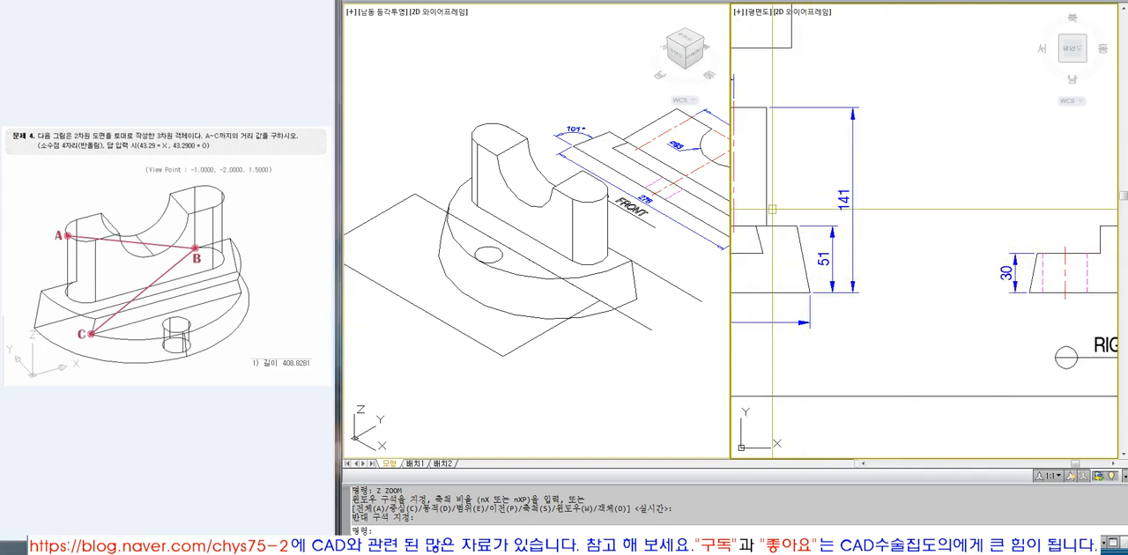
scroll(920, 261, down, 2)
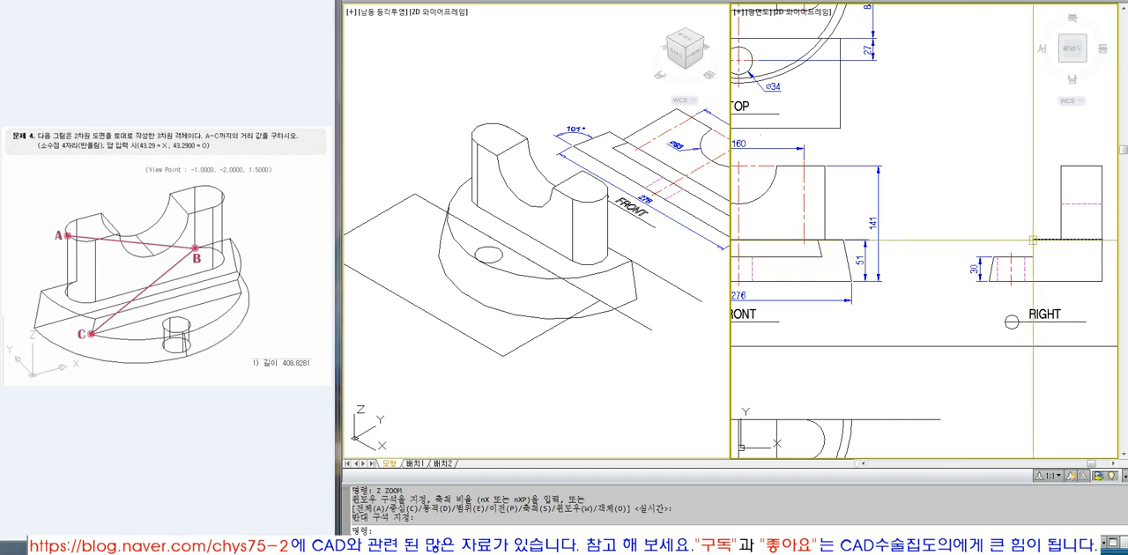
Extrude the rectangle at the base's front by -21 and display the model with hidden lines removed.
click(625, 416)
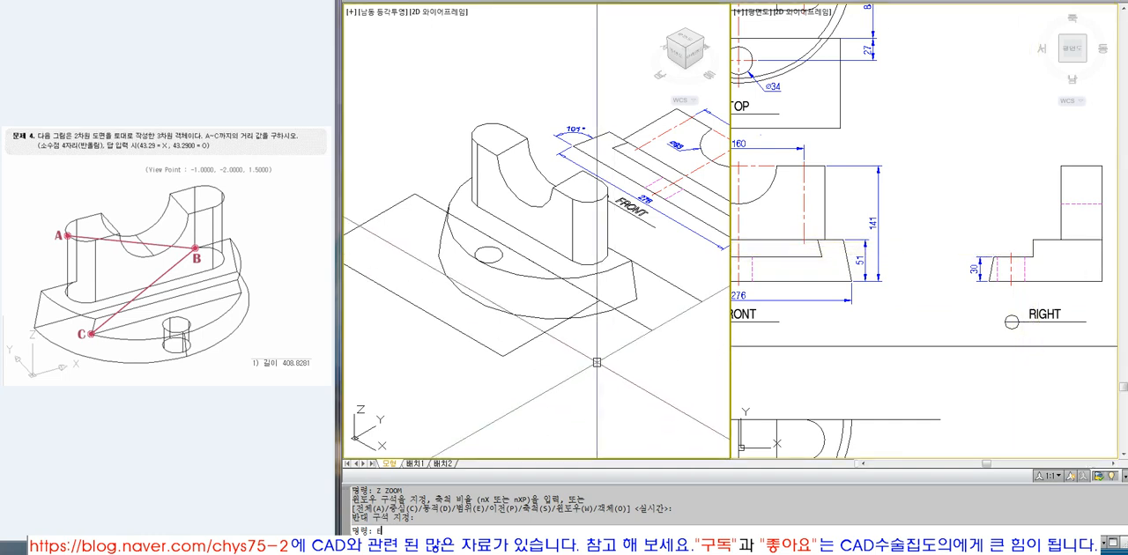
text(EXT)
key(Return)
click(519, 347)
key(Return)
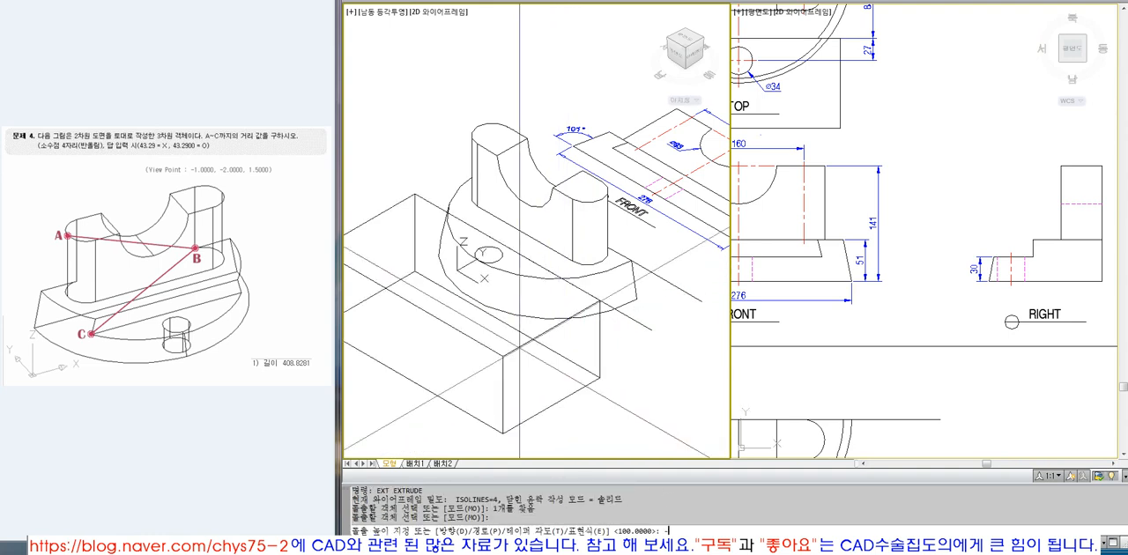
key(Return)
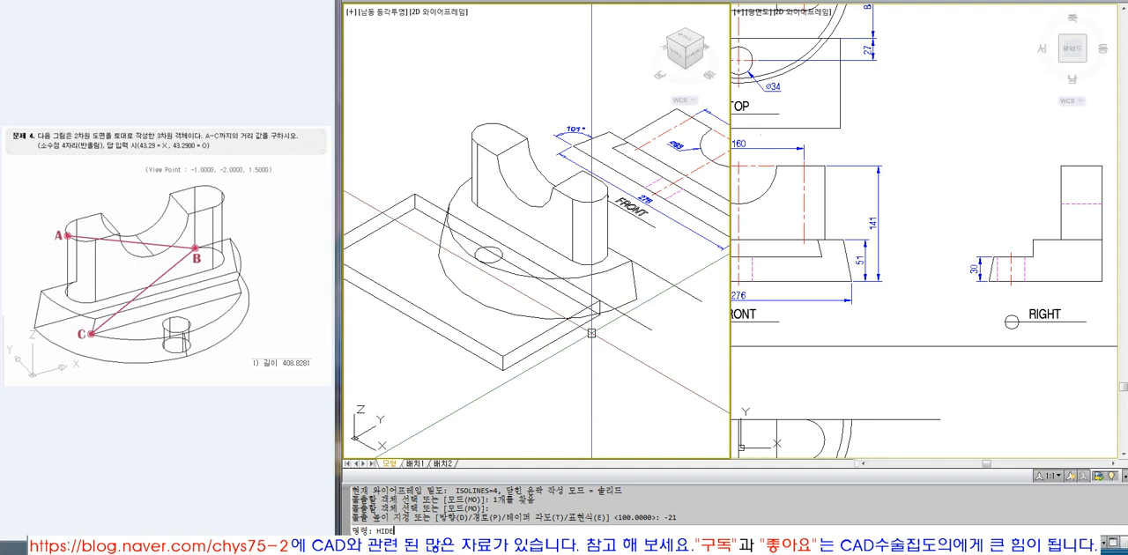
text(HIDE)
key(Return)
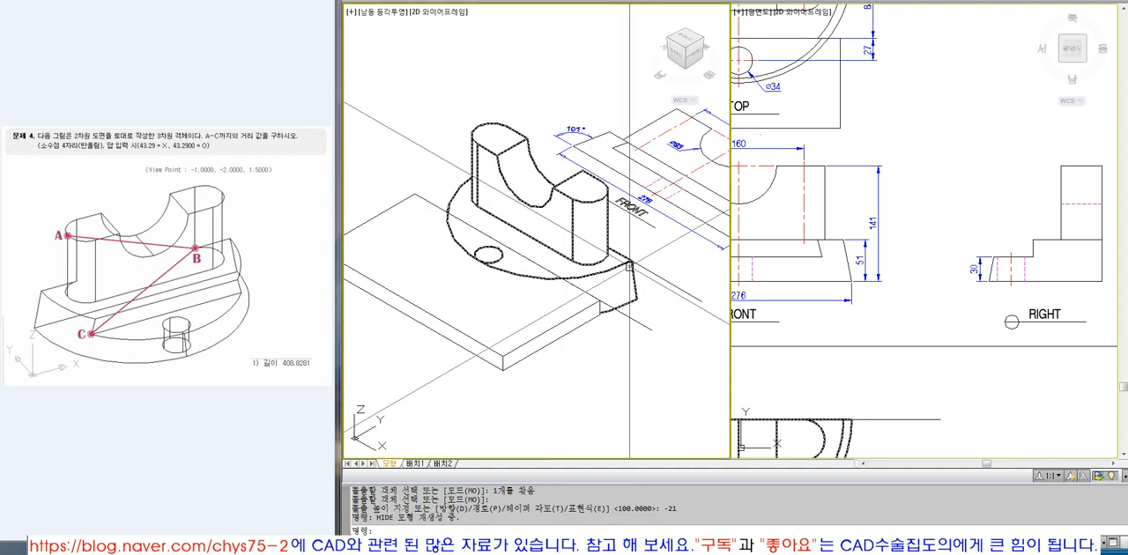
Erase the two construction lines used to locate the step edge.
click(636, 321)
text(E)
key(Return)
click(667, 282)
text(E)
key(Return)
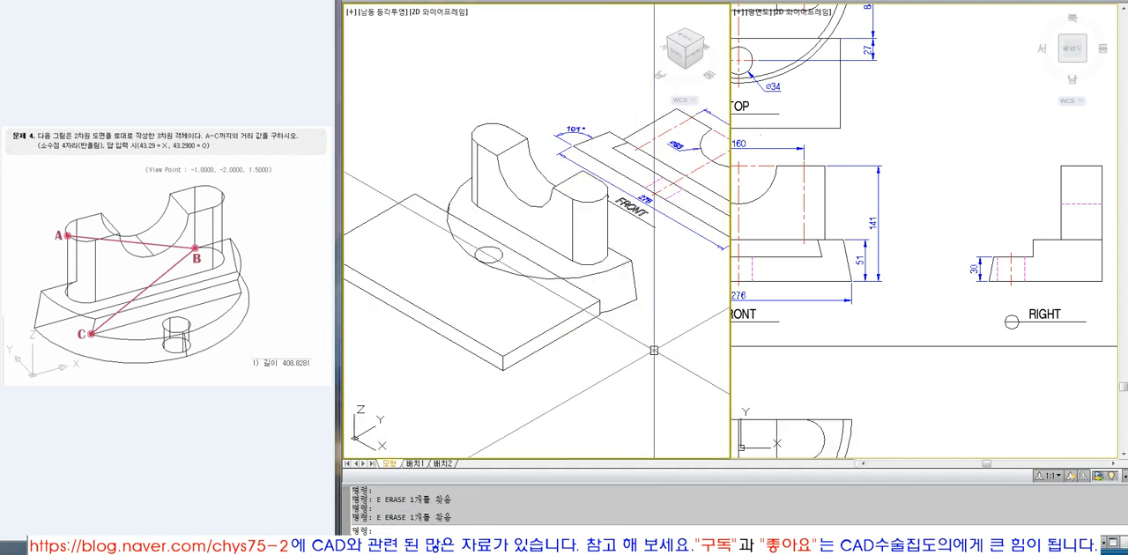
Subtract the extruded box from the solid to cut the front step, and display the result with hidden lines removed.
text(REGEN)
key(Return)
text(SUBR)
key(Return)
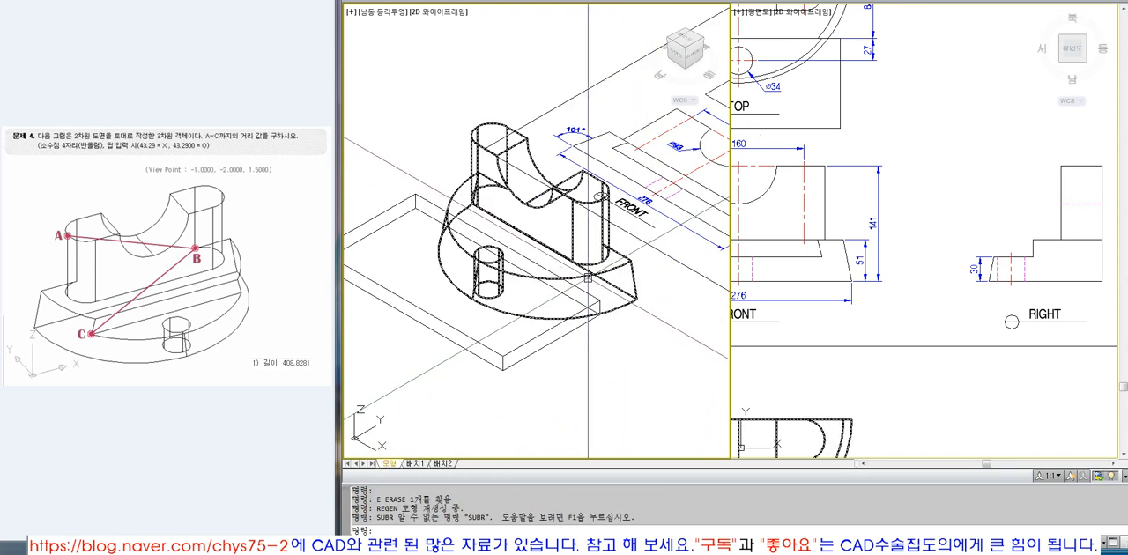
key(Escape)
text(SUBT)
key(Return)
click(589, 279)
key(Return)
click(601, 308)
key(Return)
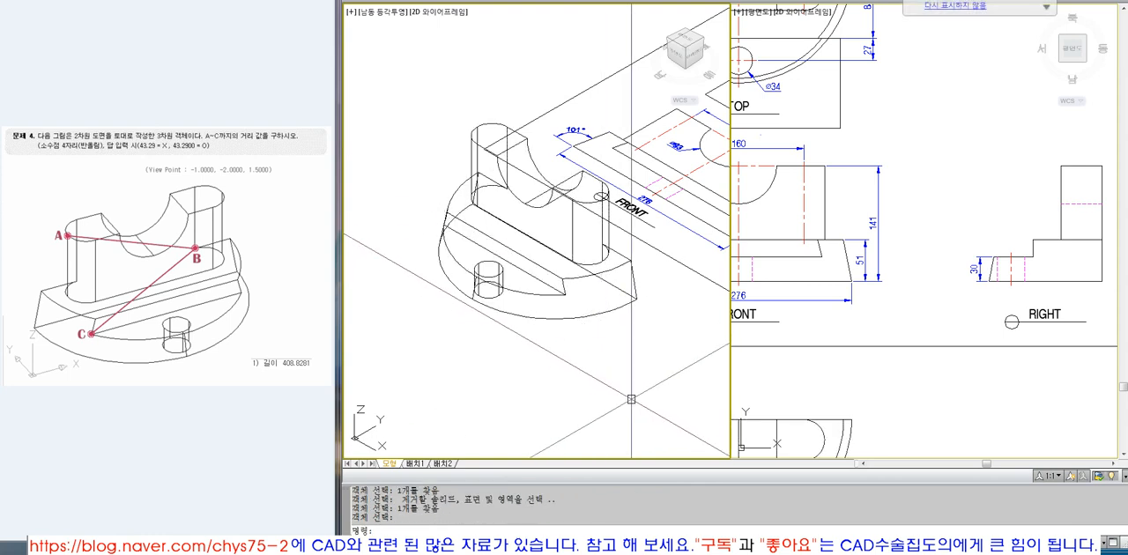
text(hi)
key(Return)
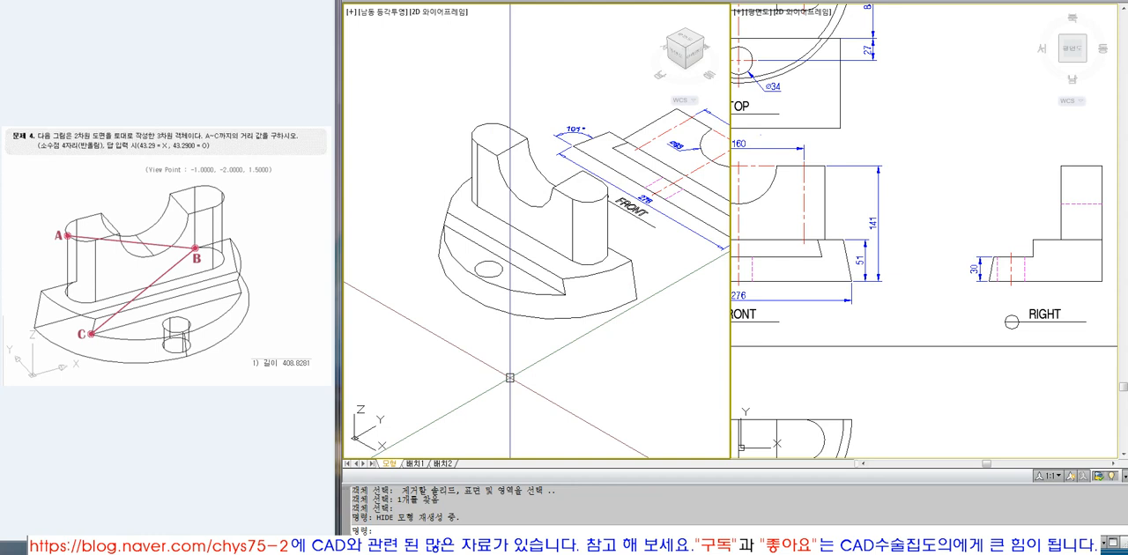
Set the 3D viewport's view point to -1,-2,1.5.
key(Escape)
text(VPOINT)
key(Return)
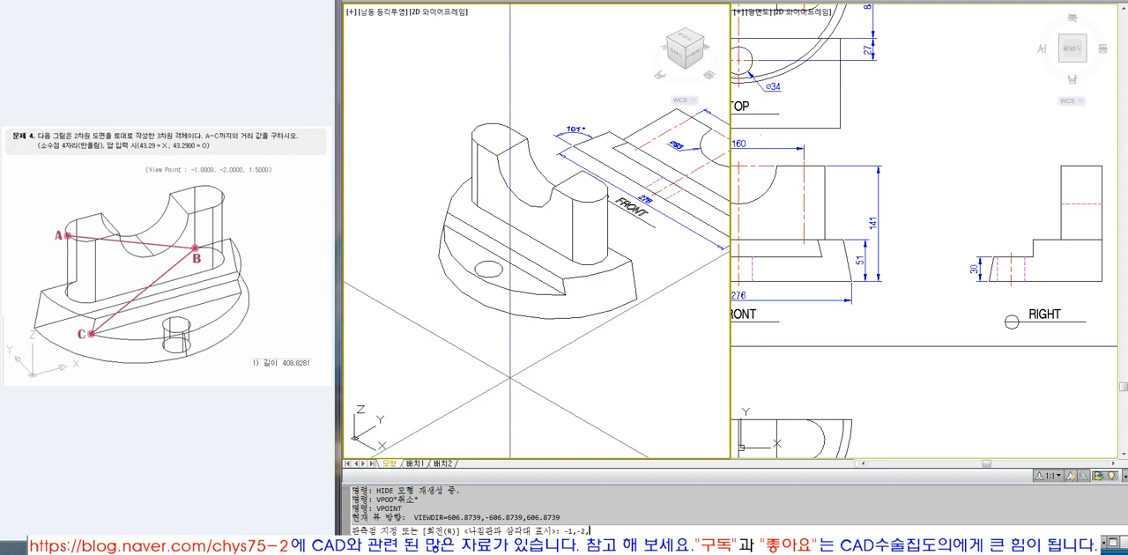
key(Return)
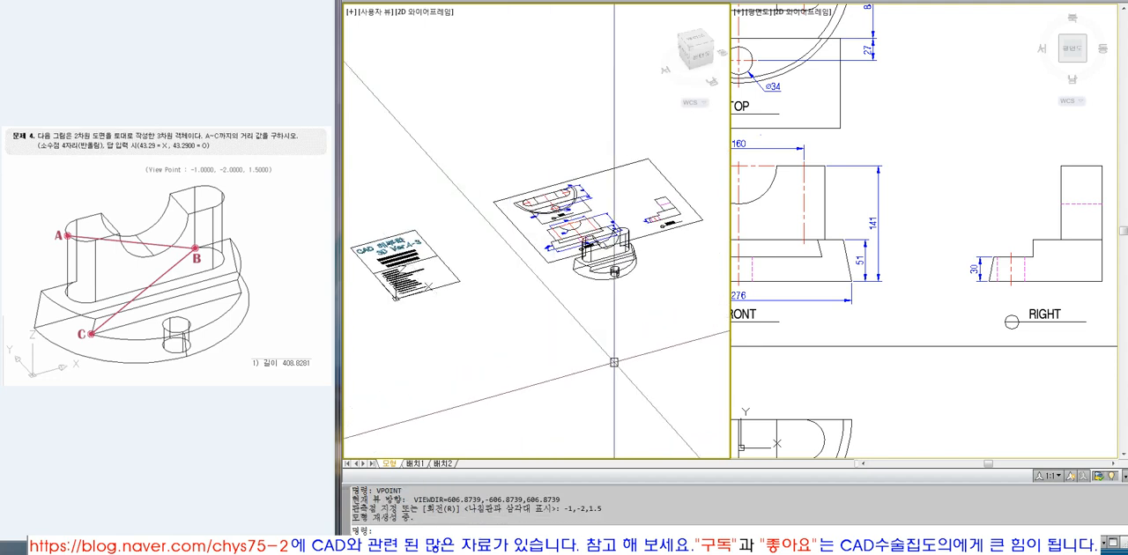
Move the solid straight down in the plan view, farther away from the drawing sheet.
click(764, 300)
scroll(813, 298, down, 10)
text(M)
key(Return)
click(820, 327)
key(Return)
click(805, 329)
click(807, 412)
Zoom the 3D viewport in on the finished solid and display it with hidden lines removed.
click(639, 299)
text(Z)
key(Return)
click(639, 299)
click(721, 372)
text(Z)
key(Return)
click(372, 92)
click(692, 371)
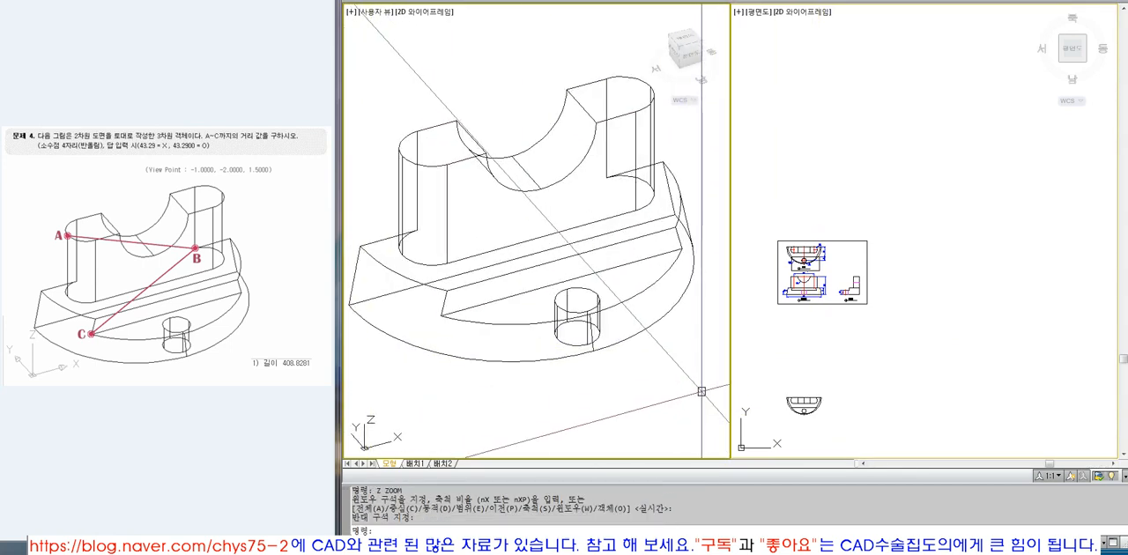
text(HIDE)
key(Return)
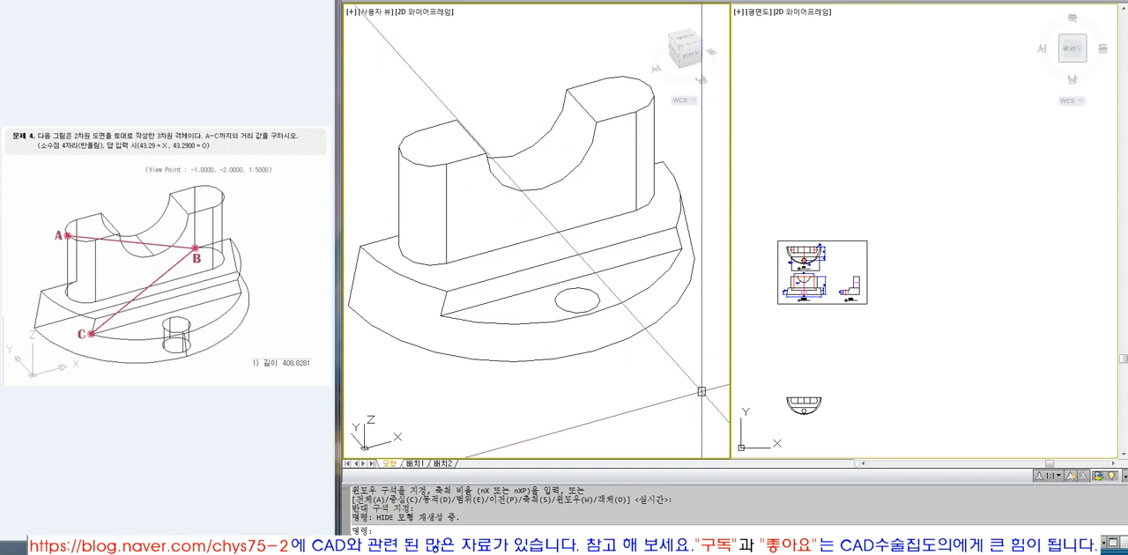
click(960, 348)
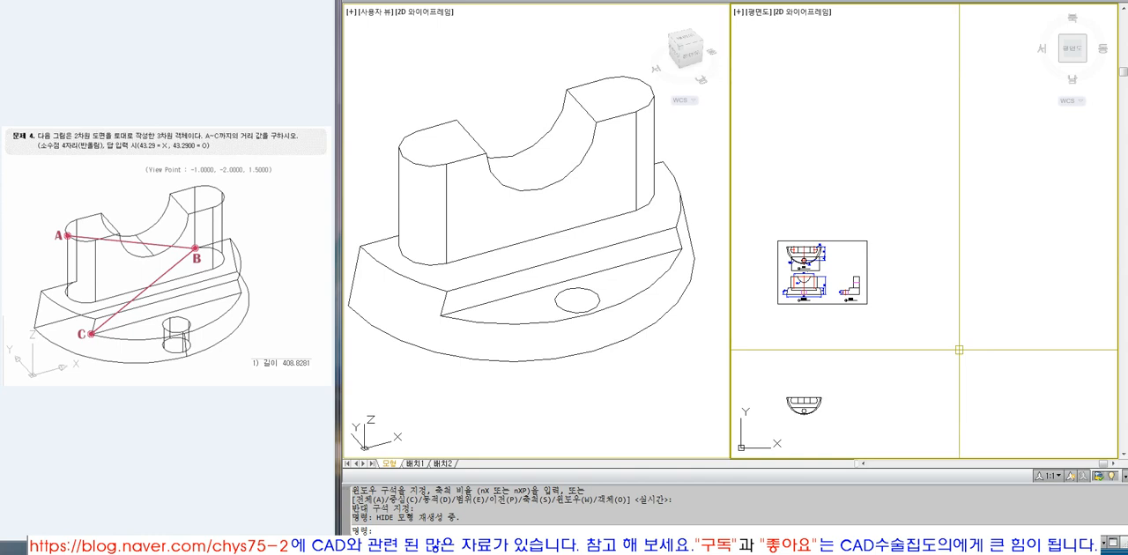
middle_drag(952, 356, 982, 293)
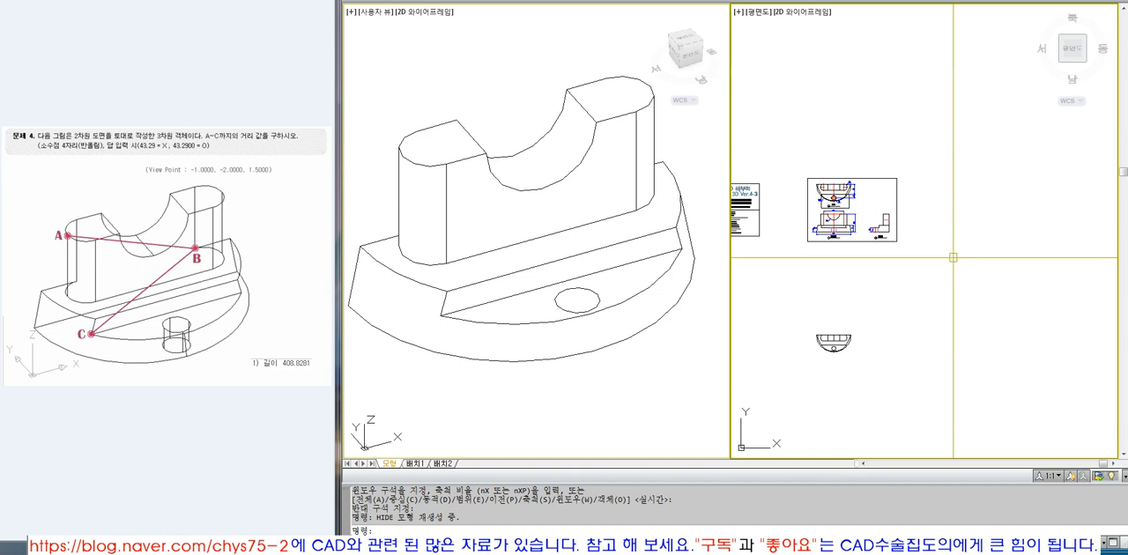
click(616, 256)
click(631, 254)
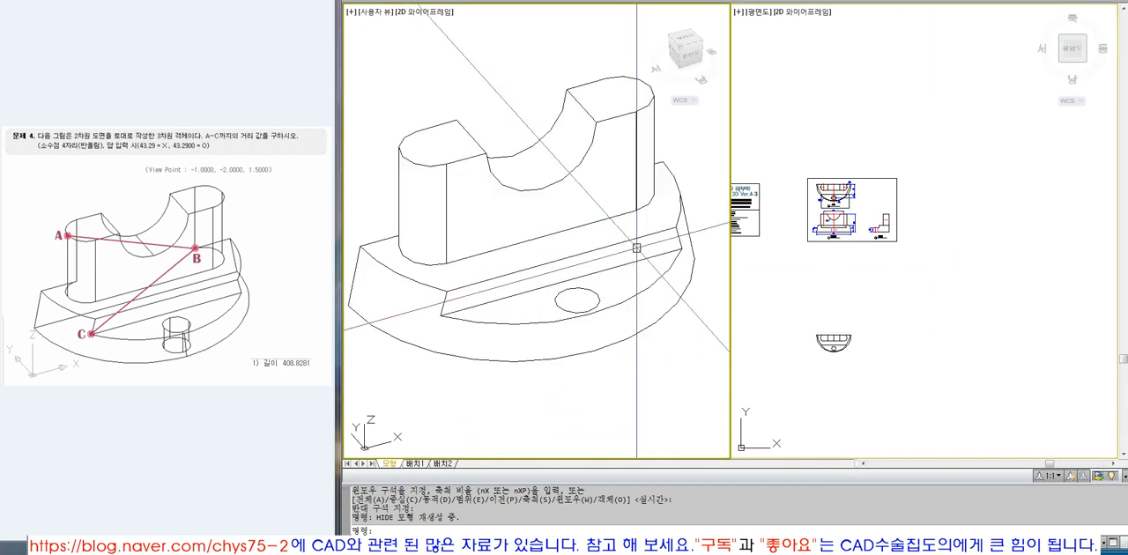
key(Escape)
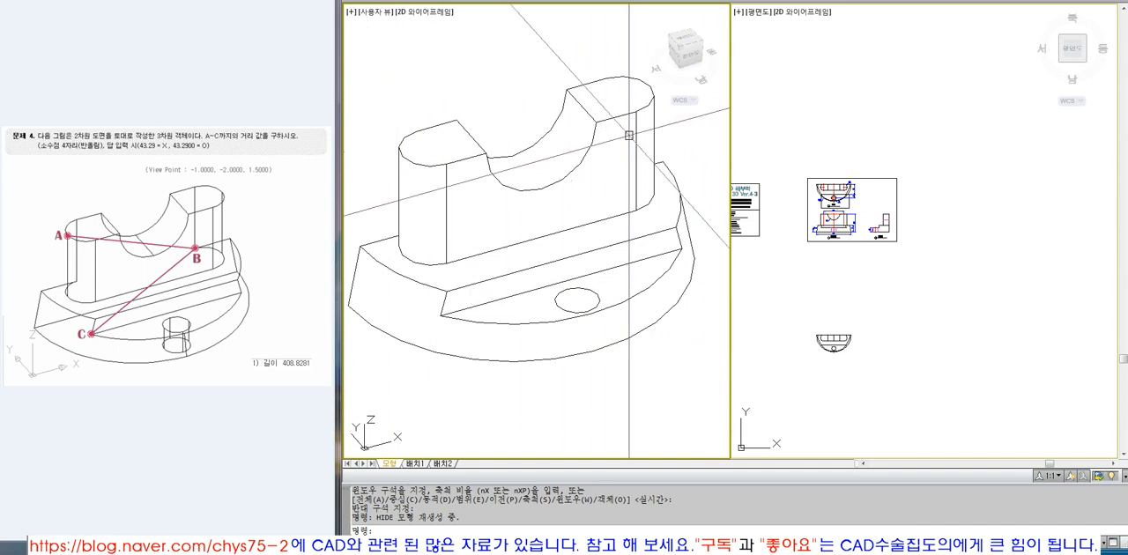
click(878, 284)
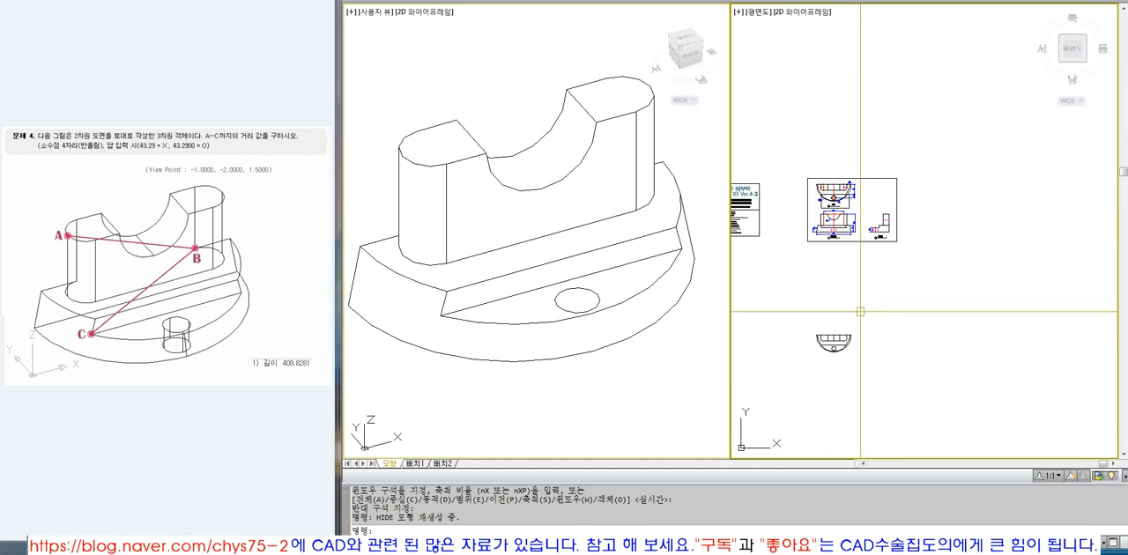
Examine the dimensioned top, front and right views on the drawing sheet in the plan viewport.
click(679, 344)
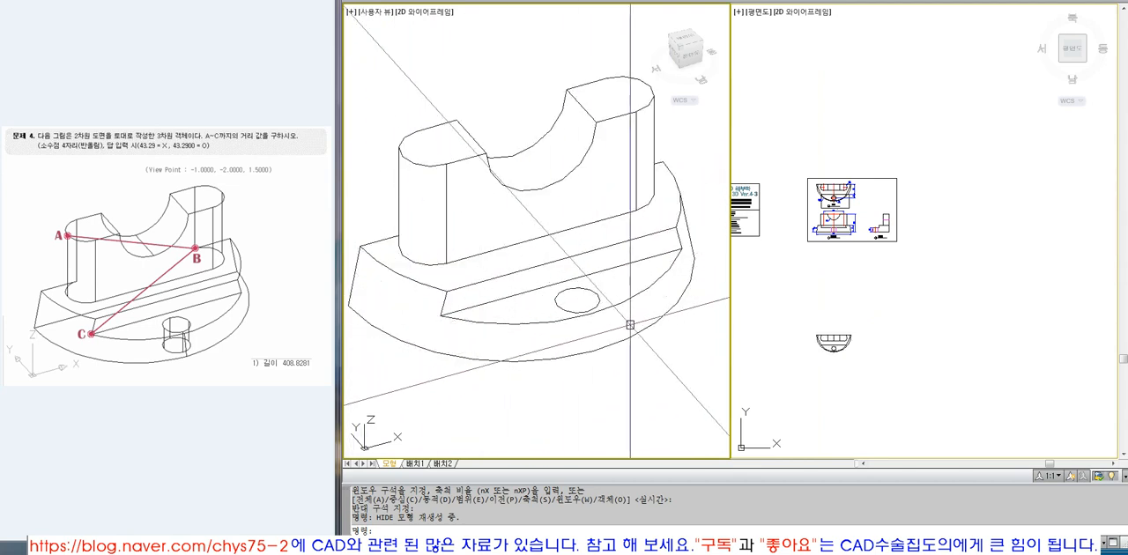
click(835, 235)
text(z)
key(space)
click(810, 174)
click(905, 292)
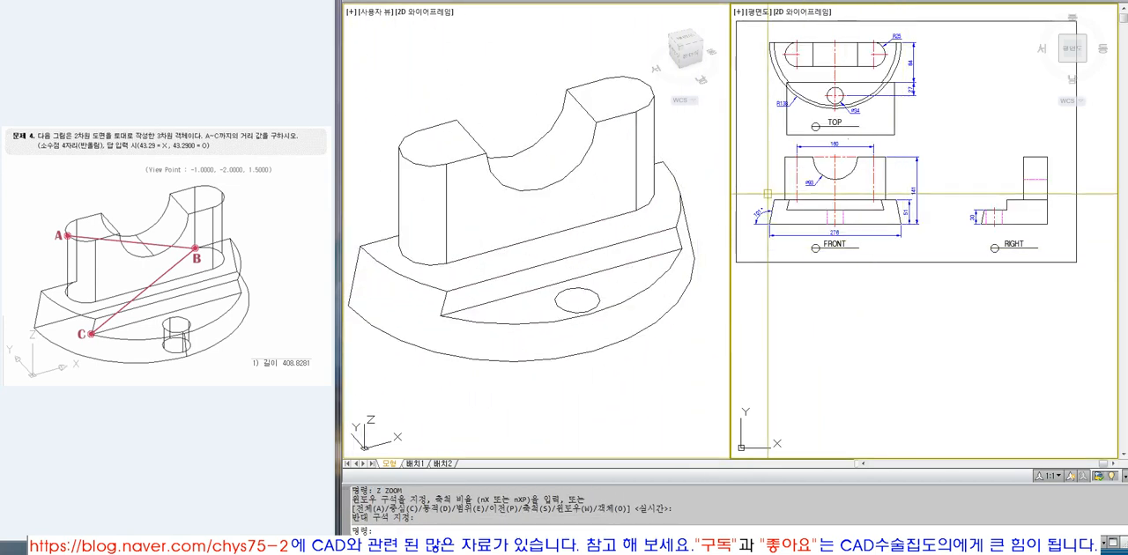
scroll(771, 182, up, 8)
scroll(815, 238, down, 7)
scroll(840, 236, down, 5)
scroll(839, 237, up, 3)
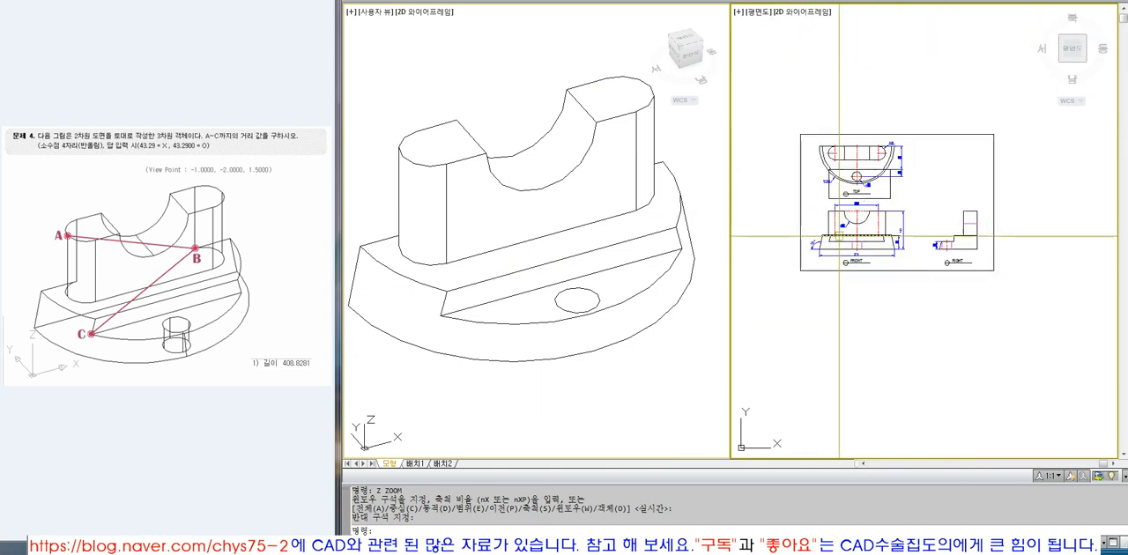
scroll(844, 261, up, 3)
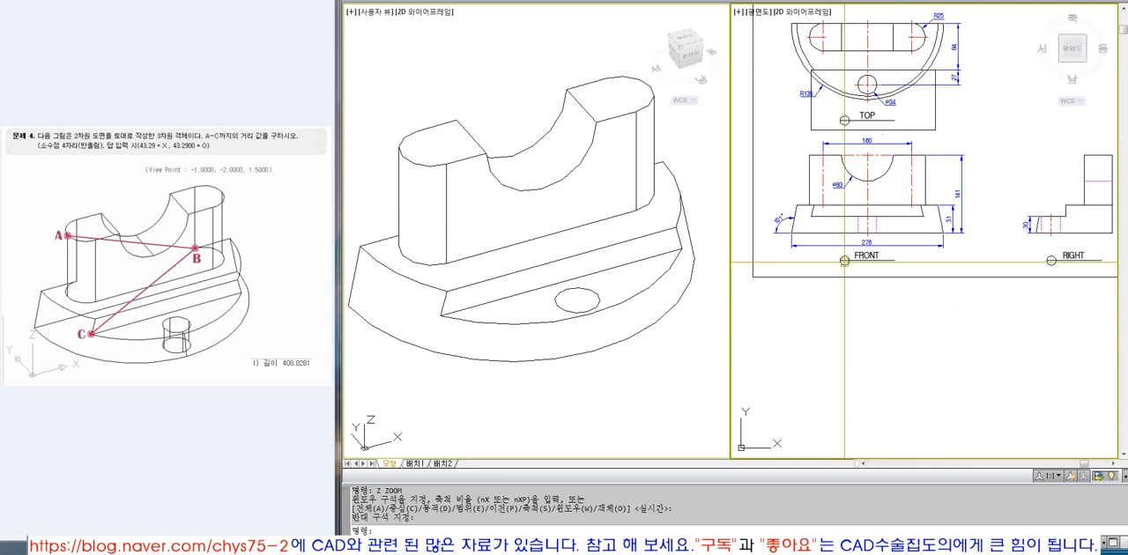
Draw a circle with a diameter of 276 in the empty area below the drawing sheet.
text(CI)
key(space)
click(893, 403)
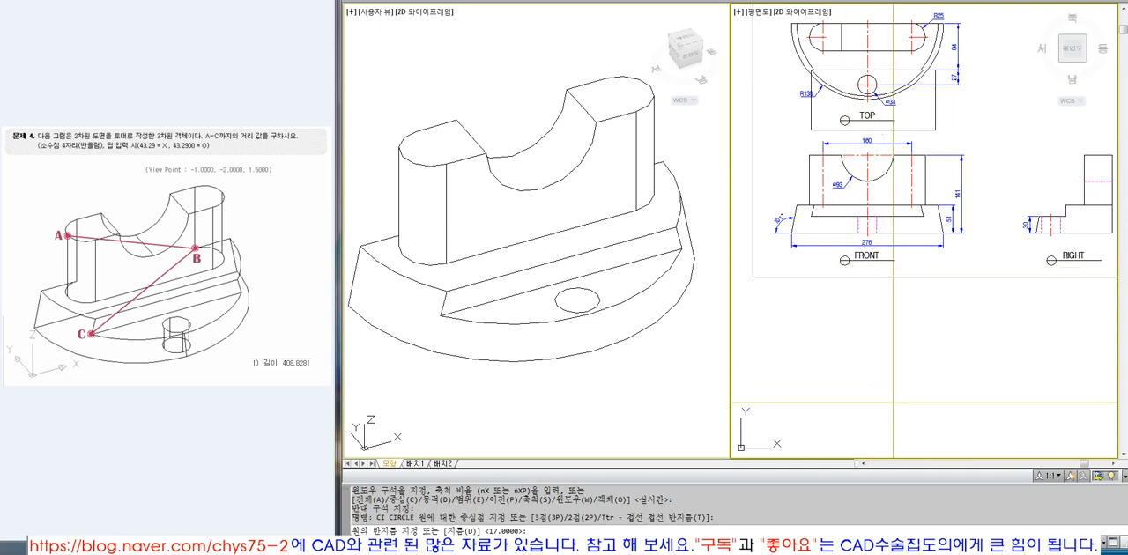
text(27)
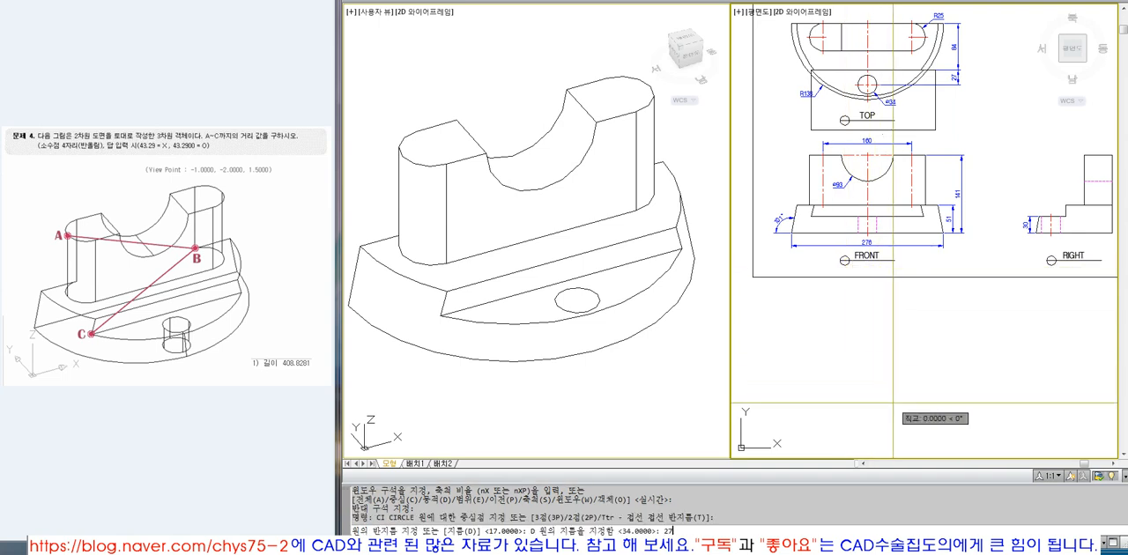
text(6)
key(space)
Extrude the circle below the drawing sheet to a height of 51.
scroll(791, 275, down, 5)
click(650, 341)
text(Z E Z)
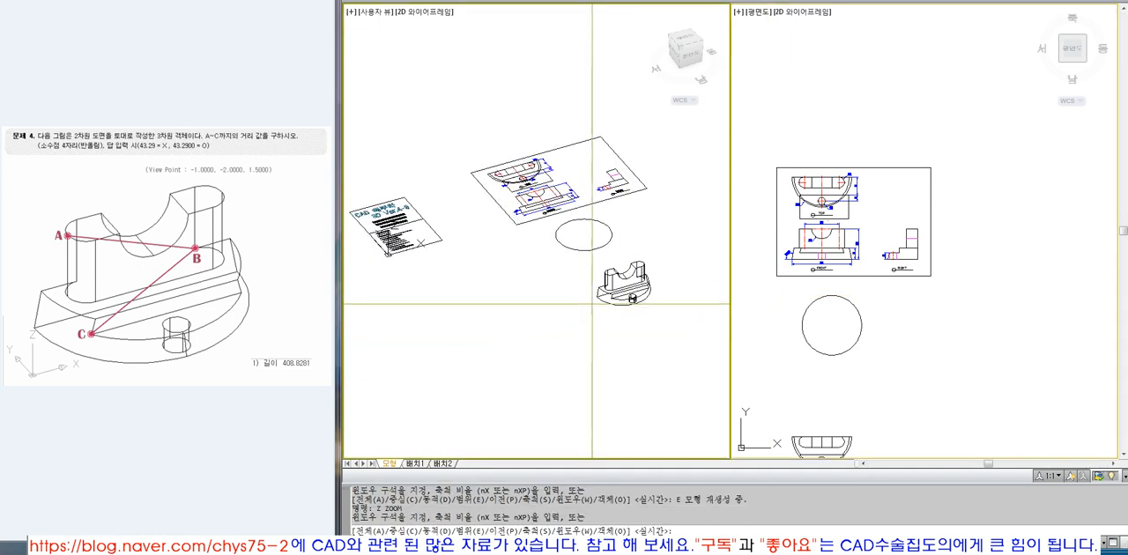
click(533, 189)
click(646, 275)
click(899, 328)
text(EXT)
scroll(858, 316, up, 3)
key(space)
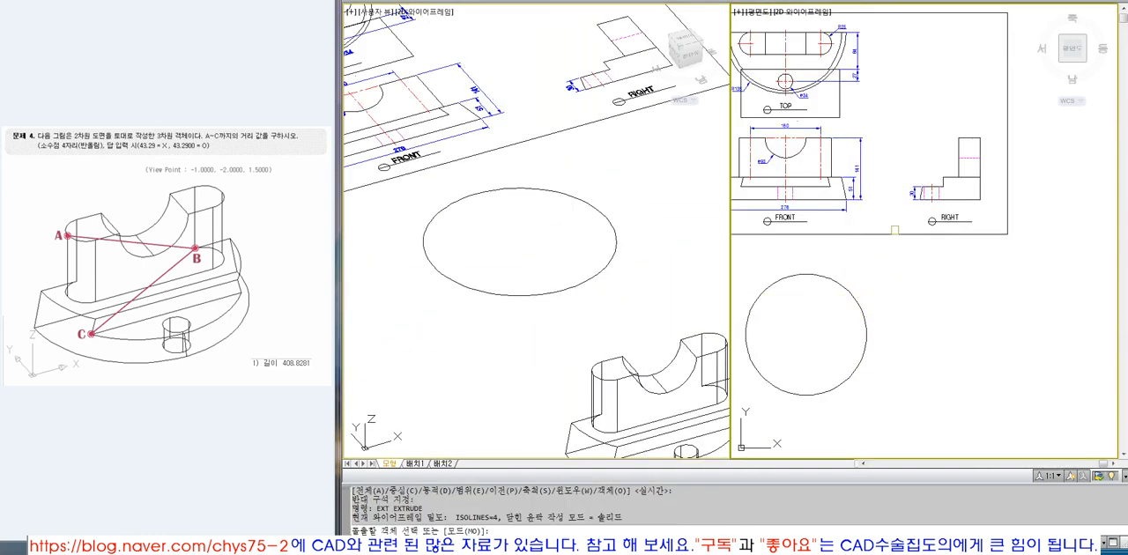
scroll(912, 185, up, 3)
scroll(839, 219, down, 3)
click(836, 354)
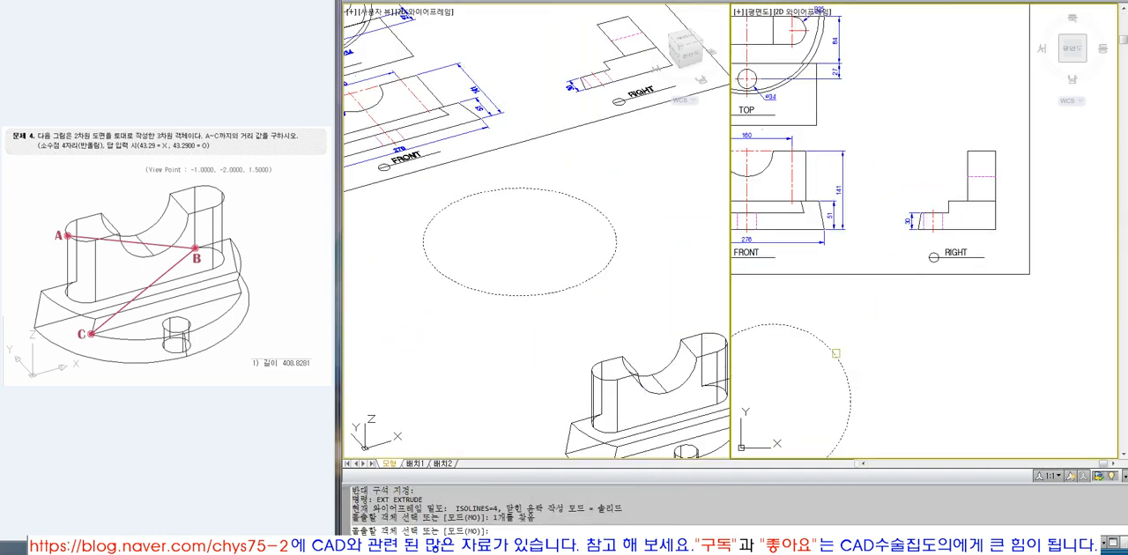
key(space)
text(51)
key(Return)
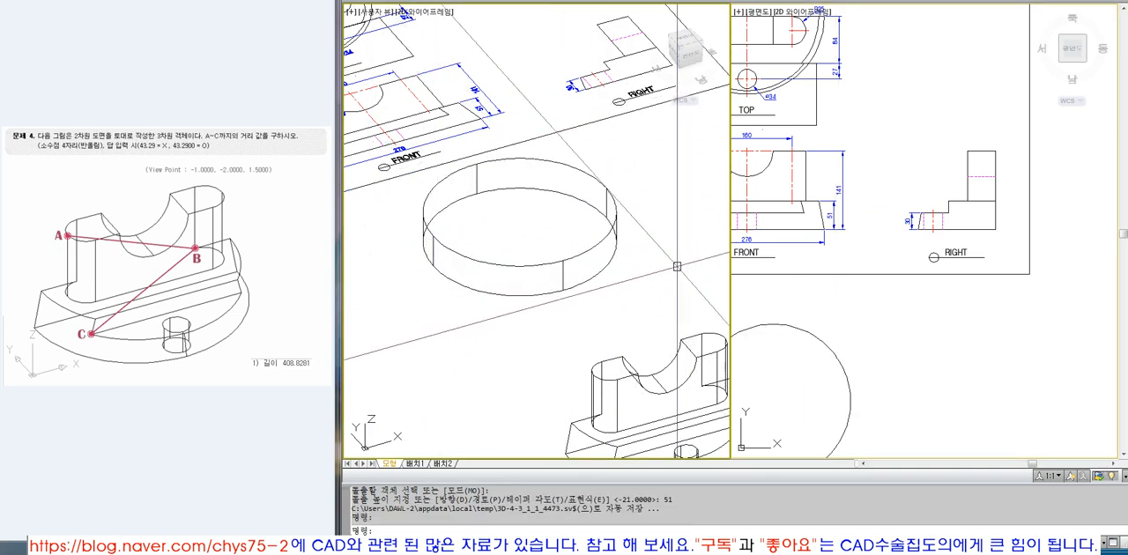
Erase the extruded cylinder below the drawing sheet.
scroll(584, 289, down, 3)
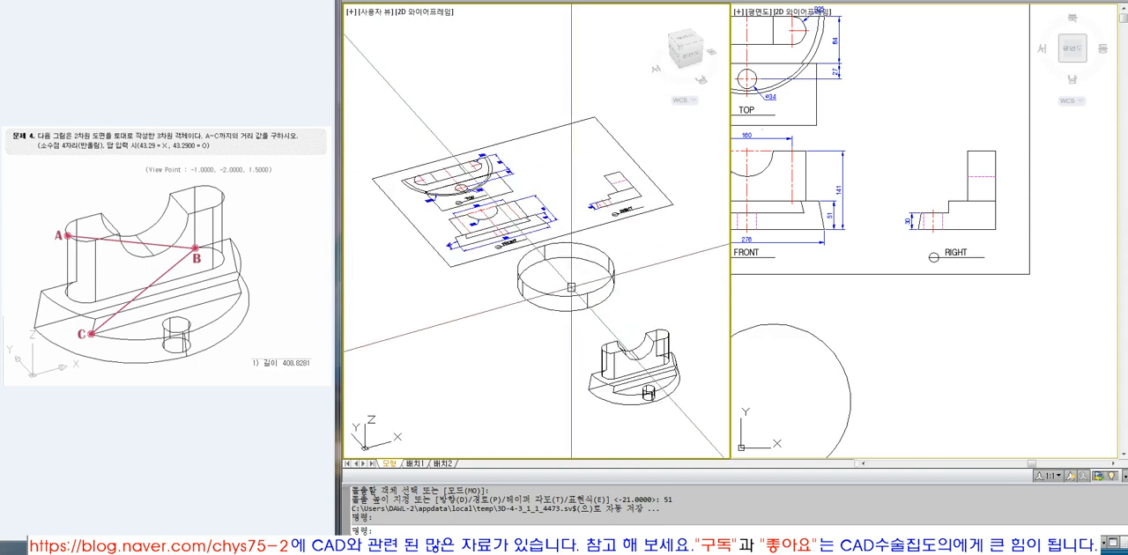
click(908, 285)
scroll(907, 285, down, 1)
text(z)
key(Return)
click(754, 122)
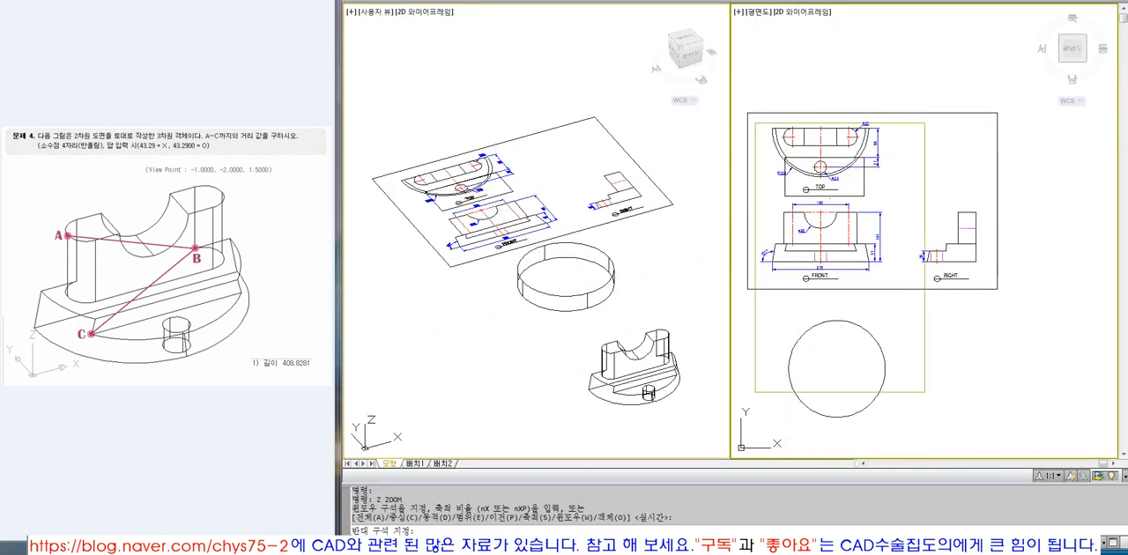
click(934, 420)
click(973, 342)
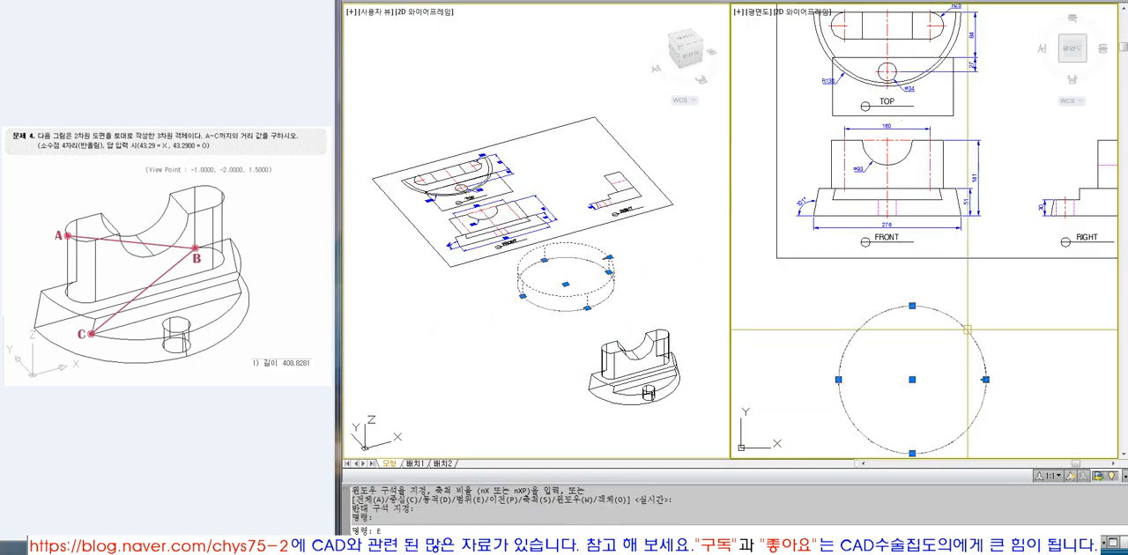
text(e)
key(Return)
Examine the upright's outline and dimensions in the top and front views up close.
middle_drag(914, 209, 911, 271)
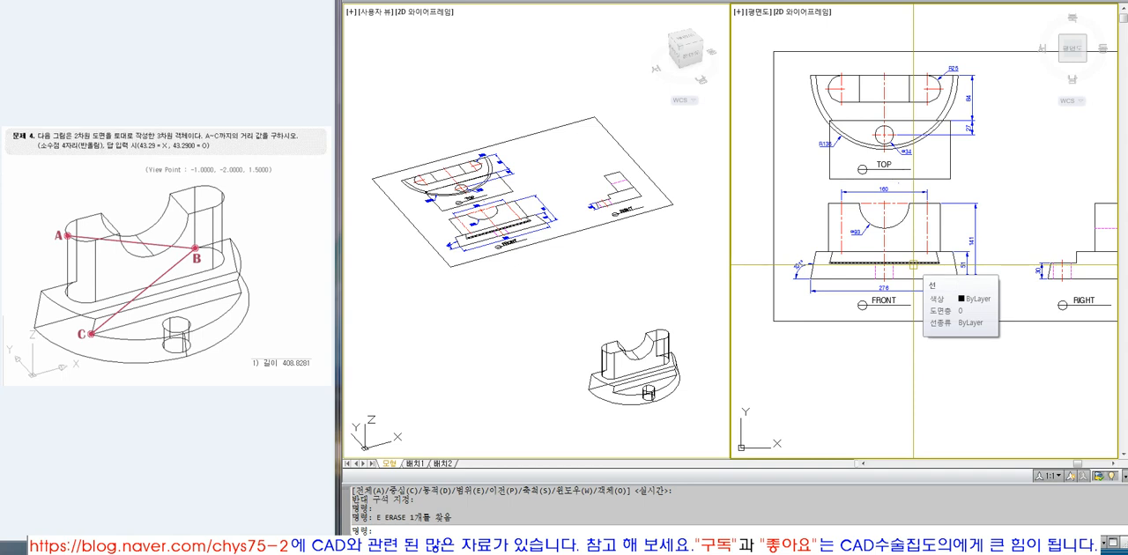
text(z)
key(Return)
click(826, 63)
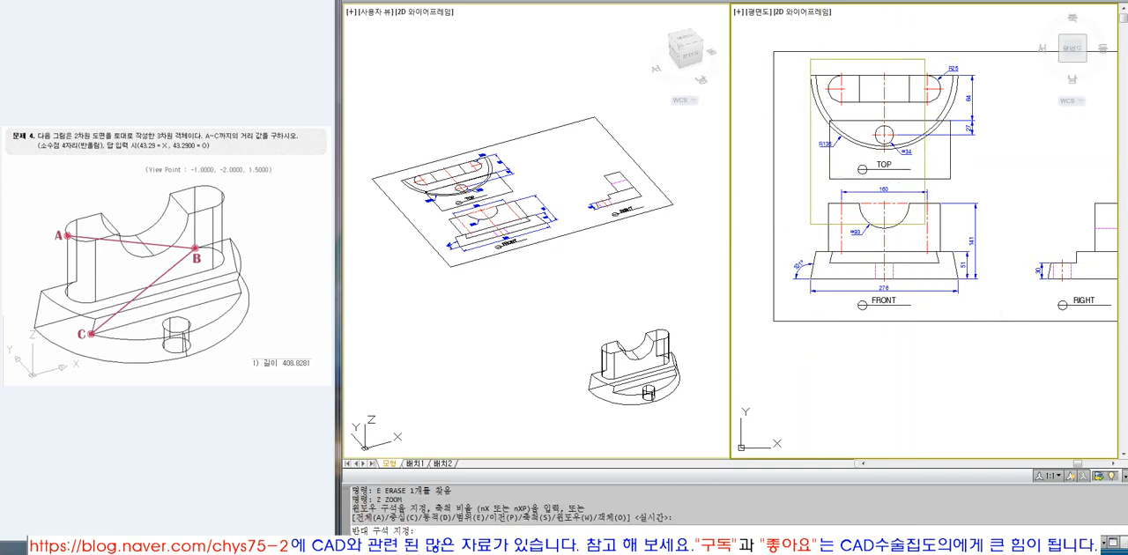
click(973, 271)
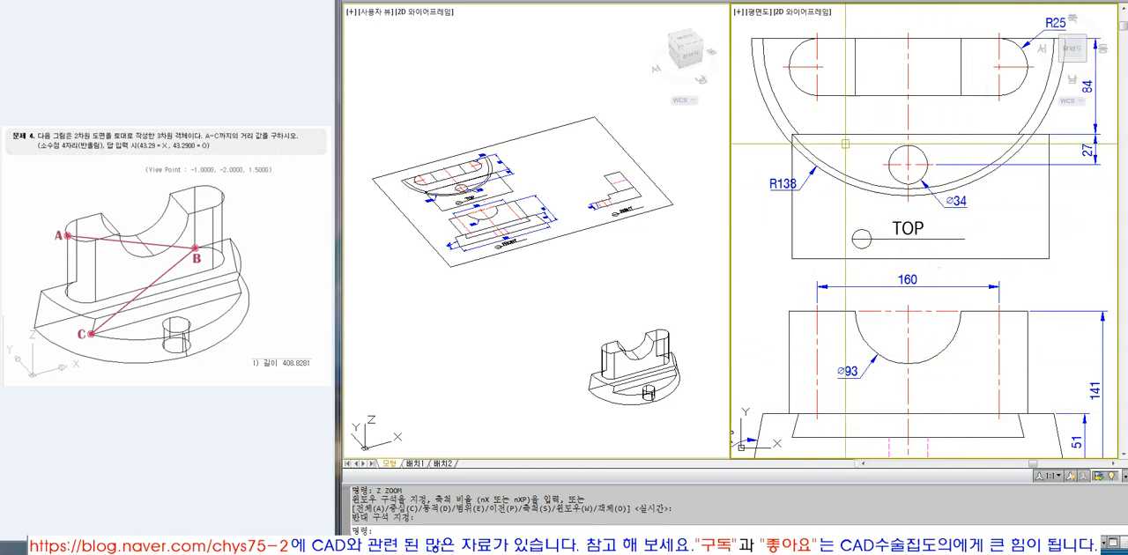
scroll(598, 280, down, 3)
scroll(529, 229, up, 5)
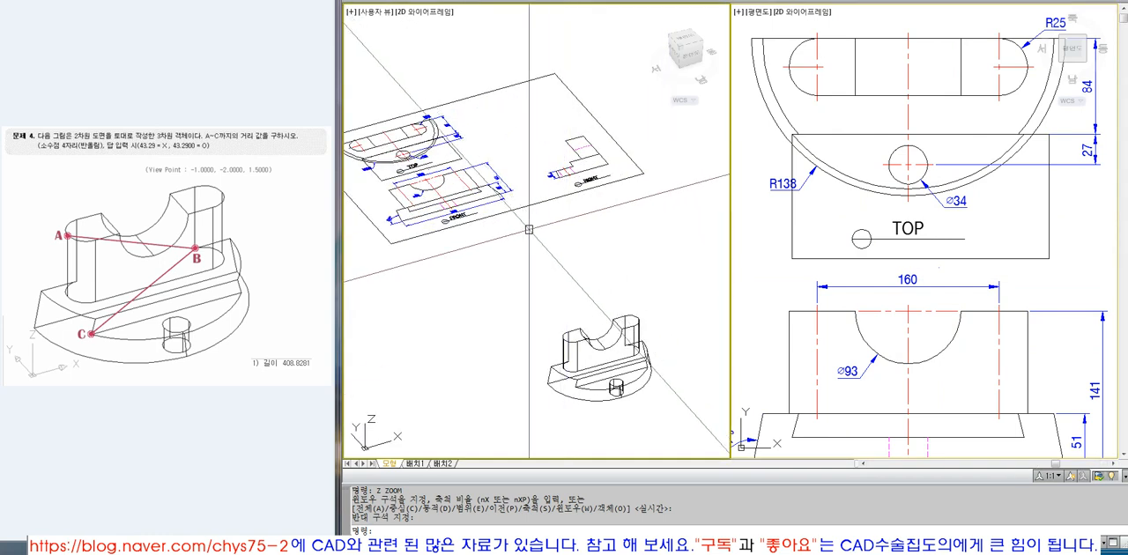
scroll(529, 229, up, 3)
click(832, 310)
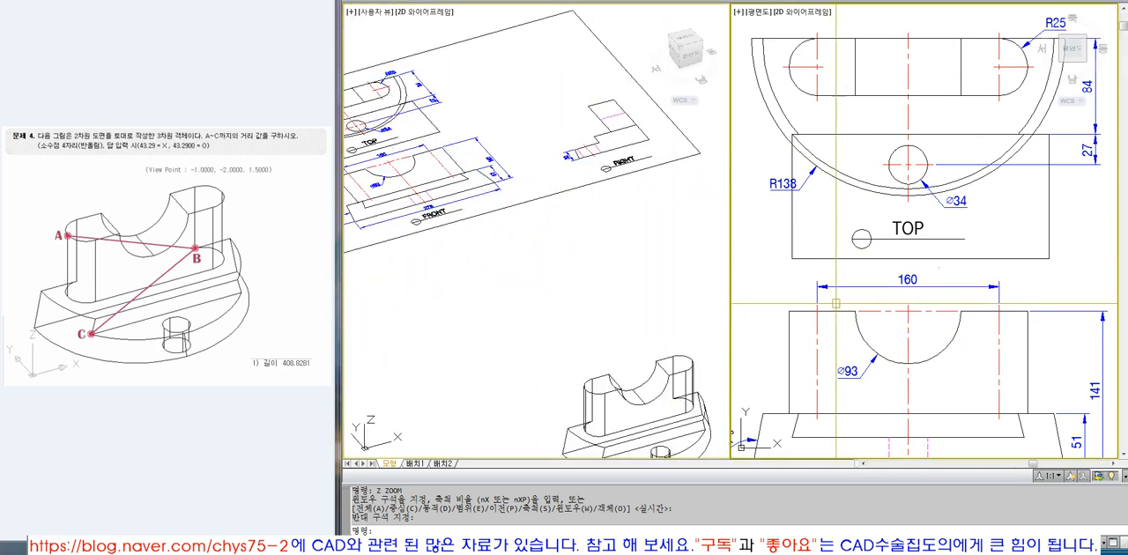
text(c)
key(space)
key(space)
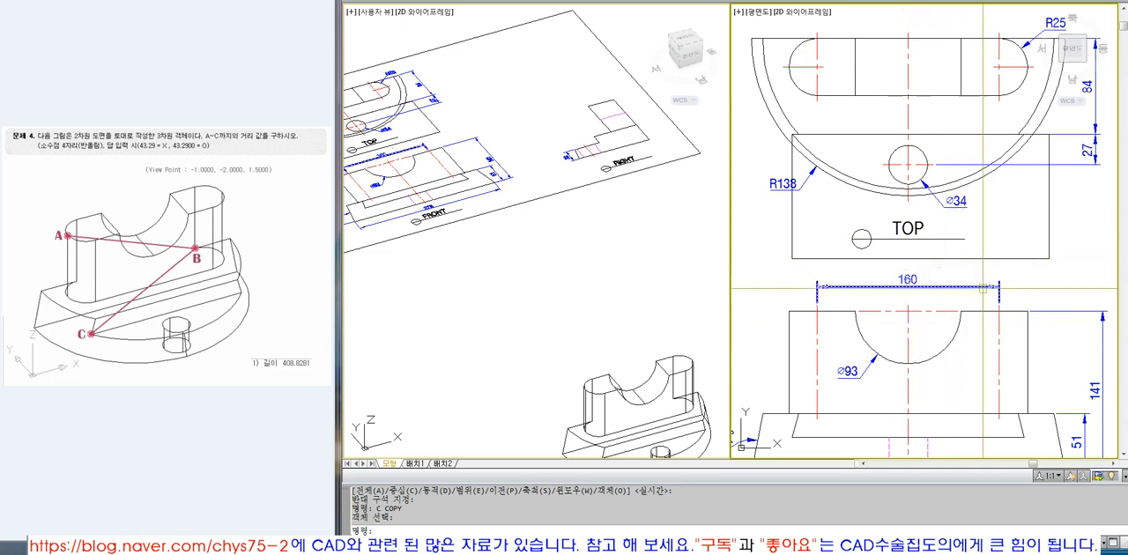
text(c)
key(space)
Erase the rectangle that overlaps the lower part of the top view around its TOP label.
key(space)
scroll(855, 159, down, 2)
text(z)
key(space)
click(785, 66)
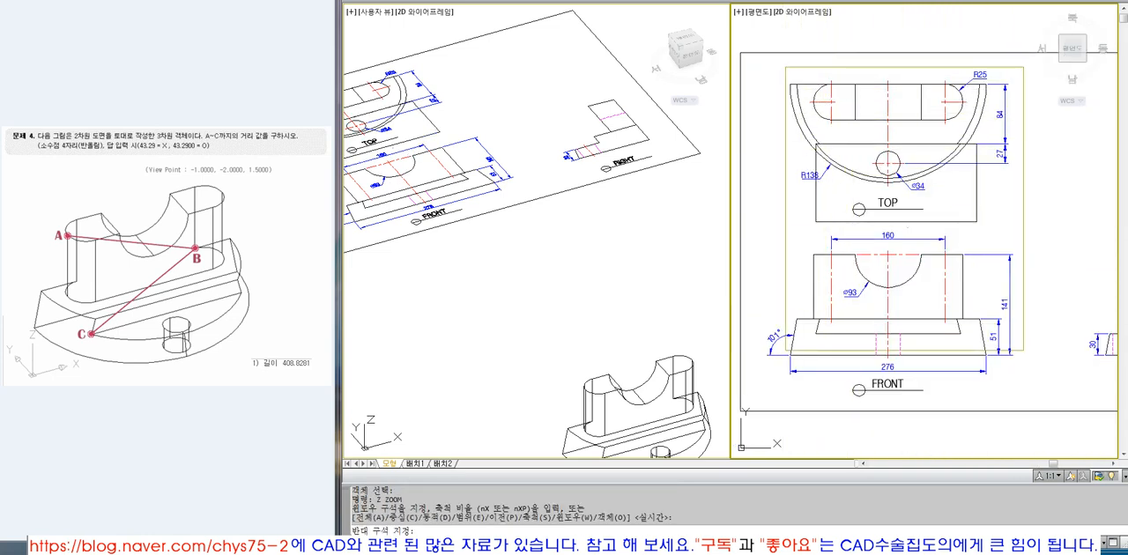
click(1024, 351)
click(1023, 253)
text(e)
key(space)
text(c)
key(space)
click(1012, 94)
click(783, 21)
Copy the upper part of the front view with its dimensions to the free space below the drawing sheet.
key(space)
click(884, 64)
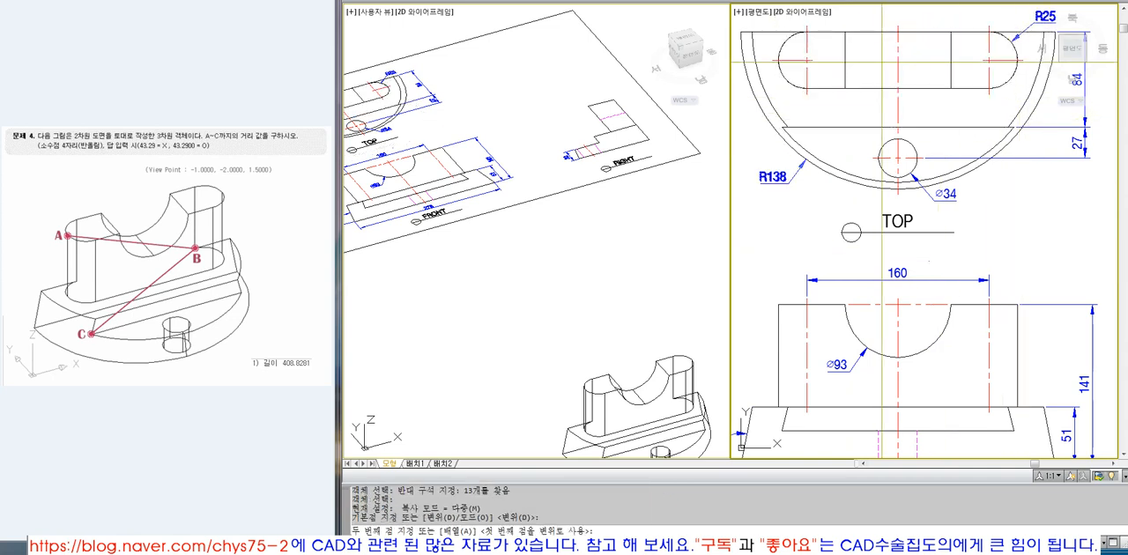
scroll(884, 63, down, 5)
key(Escape)
scroll(884, 86, up, 5)
text(c)
key(space)
click(1030, 129)
click(793, 268)
key(space)
click(899, 170)
scroll(898, 170, down, 5)
key(F8)
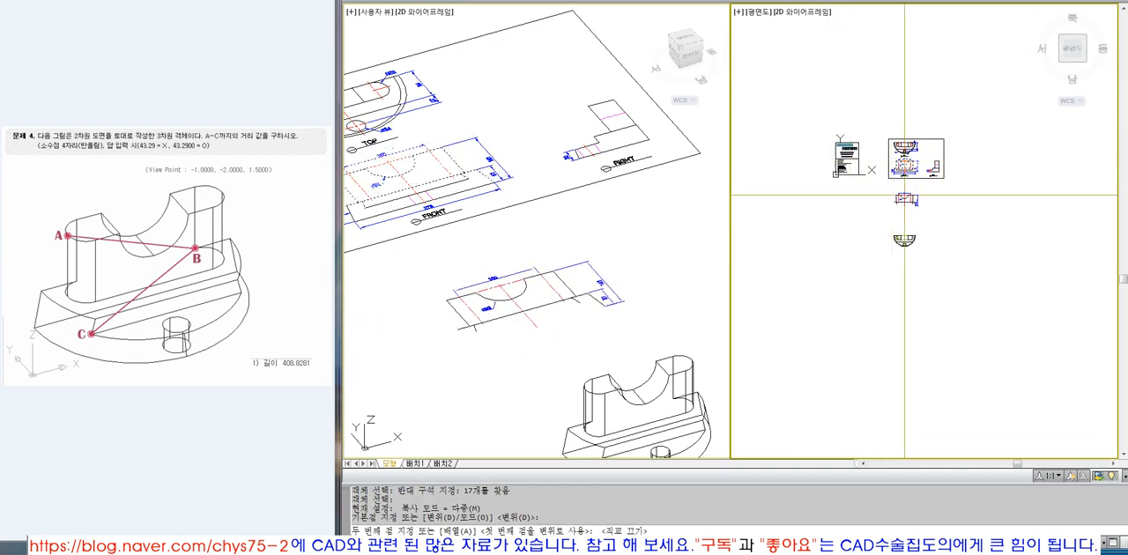
click(903, 195)
key(Escape)
Erase the 160 dimension and the notch's horizontal and vertical centre lines from the copied front view.
click(428, 263)
text(z)
click(434, 243)
click(596, 330)
click(911, 203)
text(z)
click(889, 179)
click(925, 214)
scroll(936, 210, up, 2)
click(936, 212)
click(864, 185)
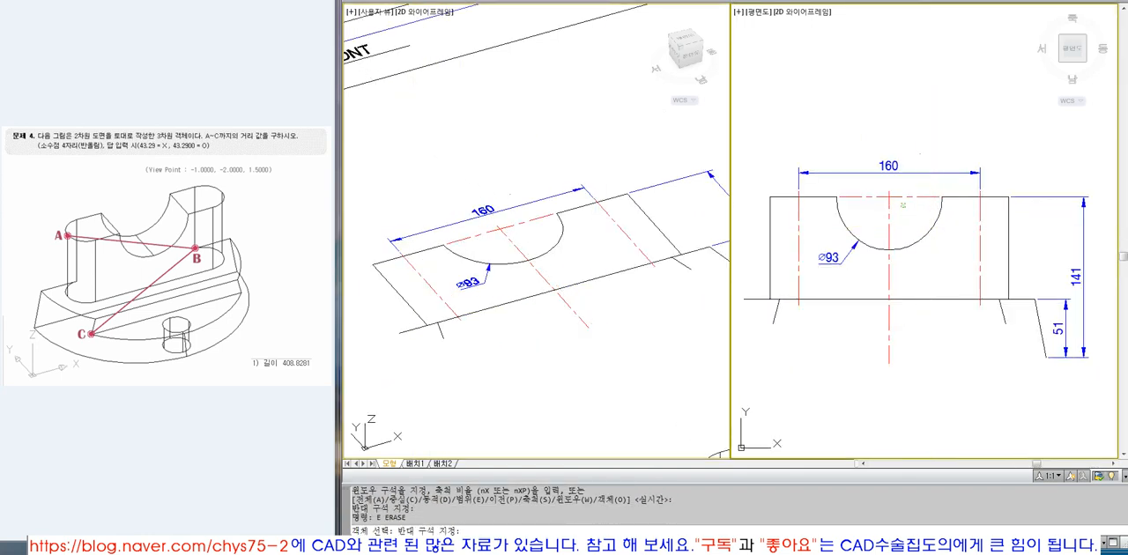
key(Delete)
Trim the ends of the two outer vertical centre lines that extend above the upright's upper edge.
text(tr)
click(813, 196)
key(space)
click(800, 191)
key(space)
key(space)
click(994, 193)
key(space)
click(980, 191)
key(space)
key(space)
Trim the ends of the two vertical centre lines that extend below the upright's base line.
click(961, 300)
key(space)
click(983, 319)
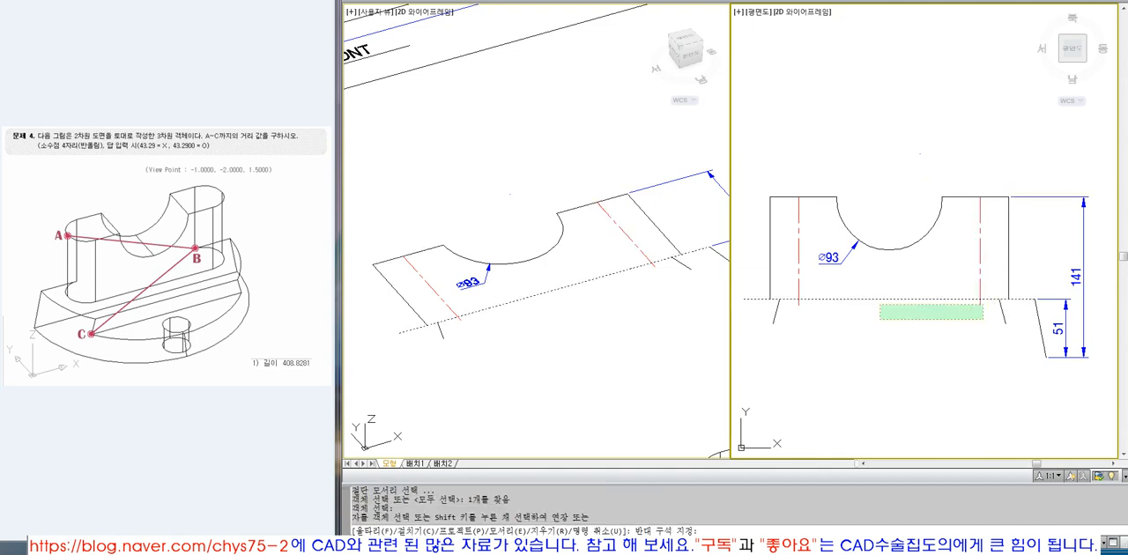
click(793, 305)
key(space)
Erase the Ø93 dimension of the notch from the copied front view.
text(BPO)
key(Escape)
click(841, 261)
text(E)
key(space)
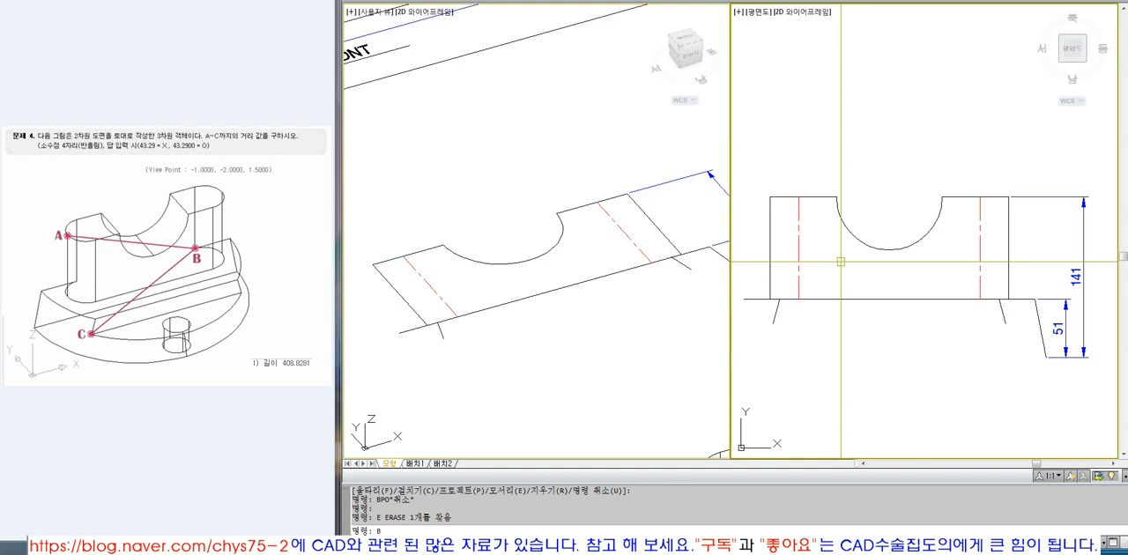
Create a closed boundary polyline from the notched area between the two vertical centre lines.
key(space)
click(842, 264)
key(space)
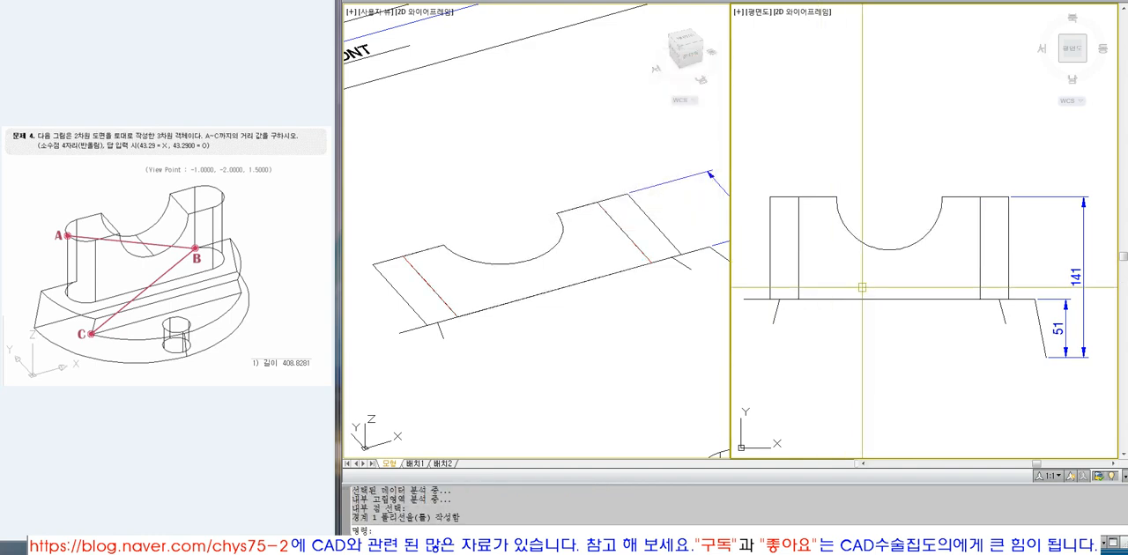
click(866, 302)
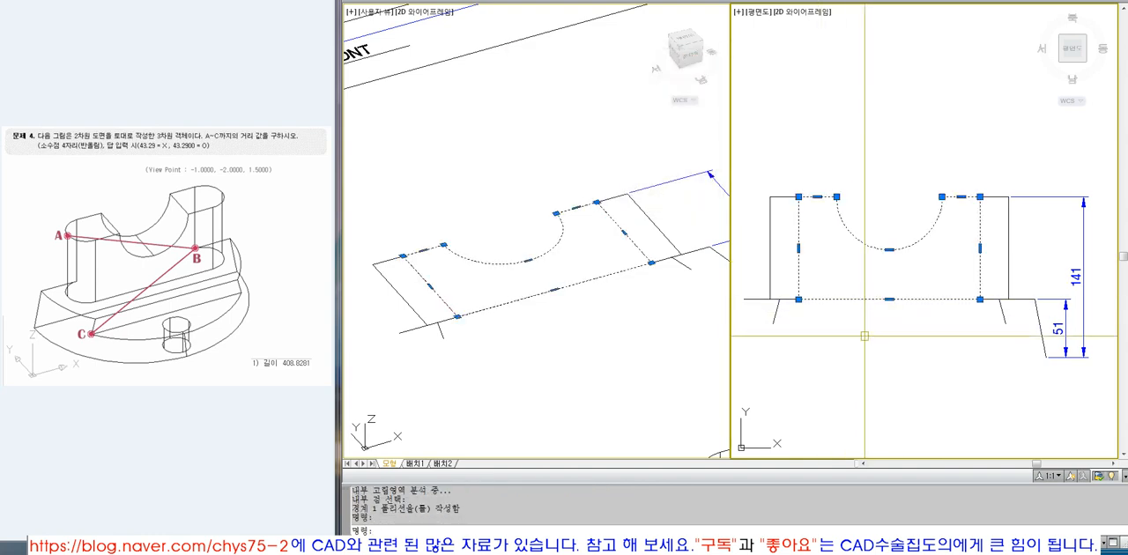
key(Escape)
Check the R25 end radius in the top view and extrude the notched boundary profile by 50.
scroll(822, 320, down, 5)
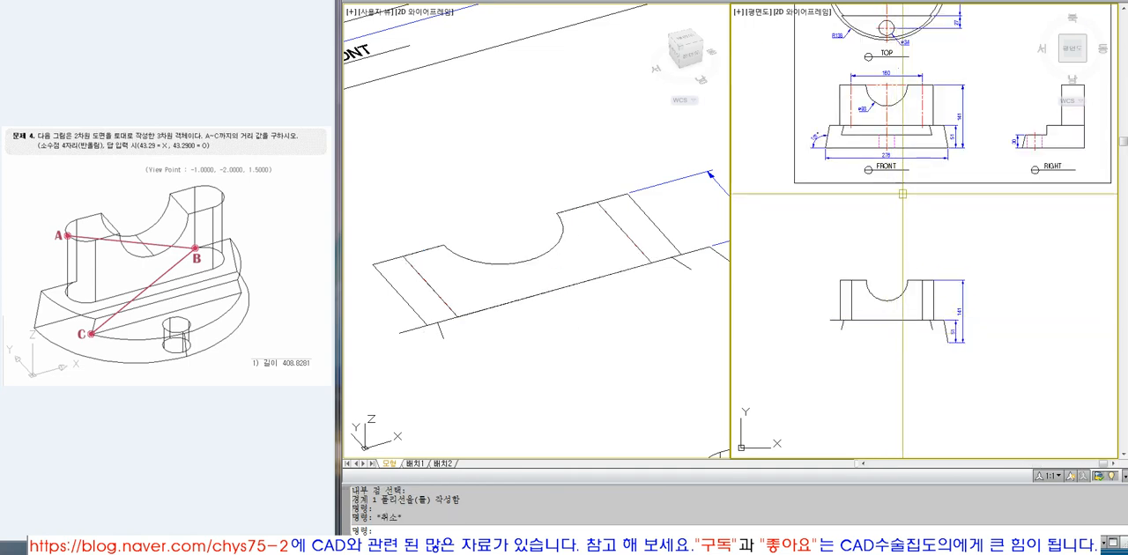
scroll(894, 53, up, 4)
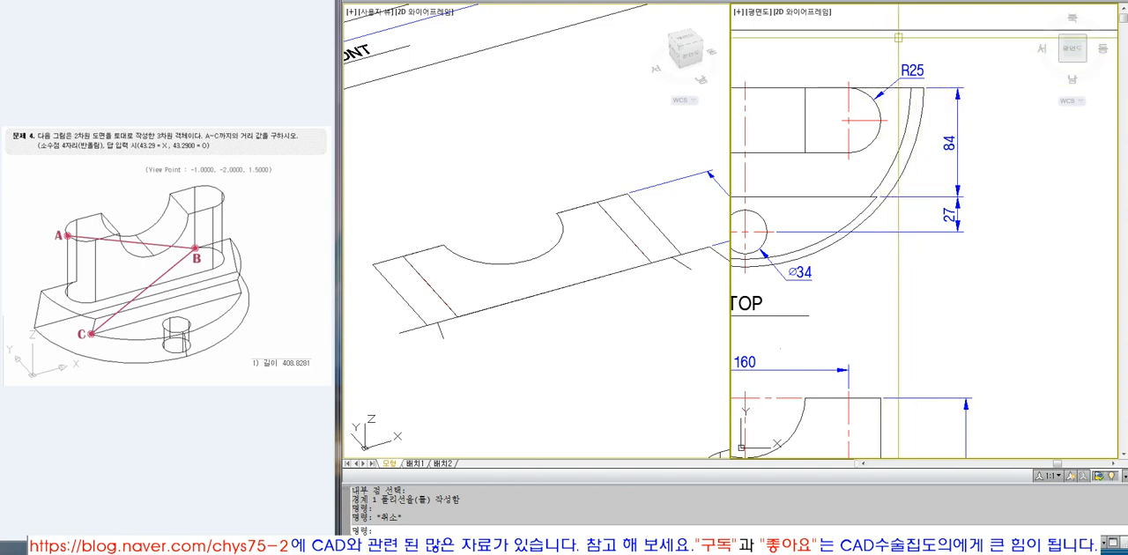
scroll(921, 227, down, 5)
scroll(909, 278, up, 5)
text(T)
key(Return)
click(884, 309)
key(Return)
text(5)
key(Return)
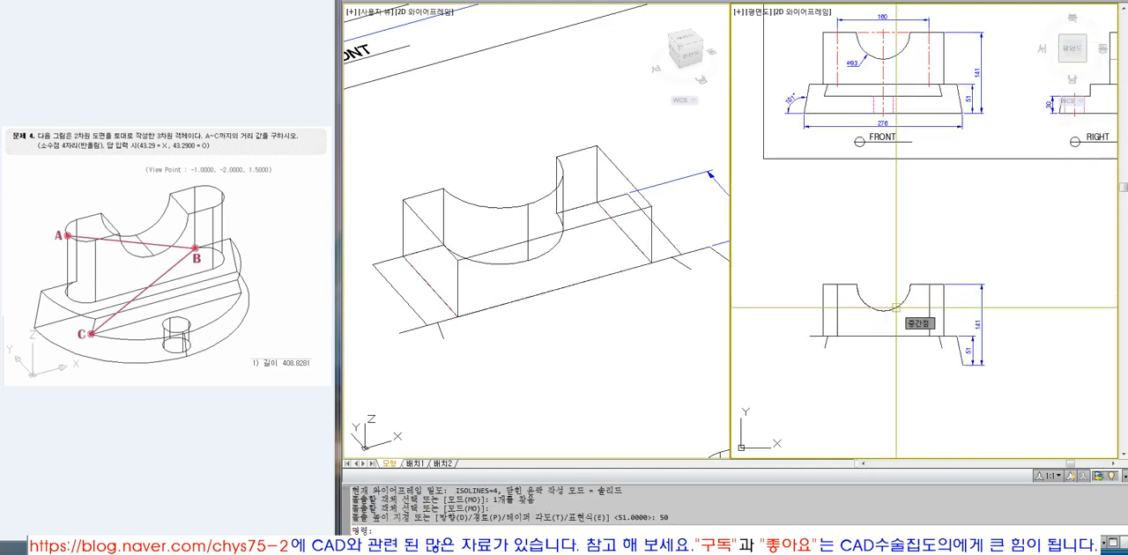
Try to stand the extruded notched upright up by rotating it -90 degrees about the X axis in 3D.
click(667, 341)
scroll(450, 190, down, 5)
text(Z)
key(Return)
click(385, 156)
click(607, 292)
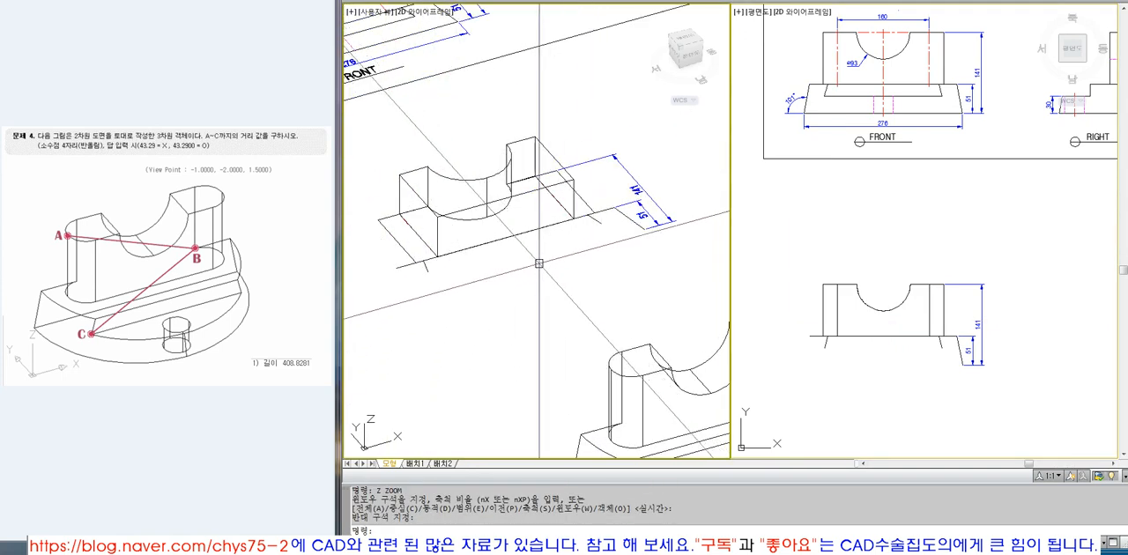
text(3DR)
key(Escape)
key(Escape)
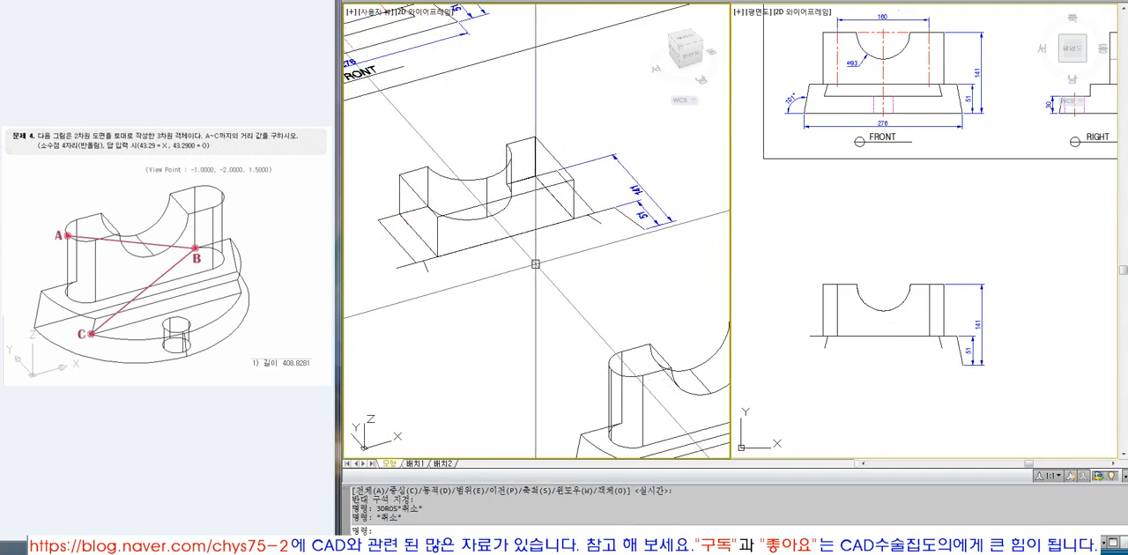
text(3DROT)
key(Return)
click(437, 236)
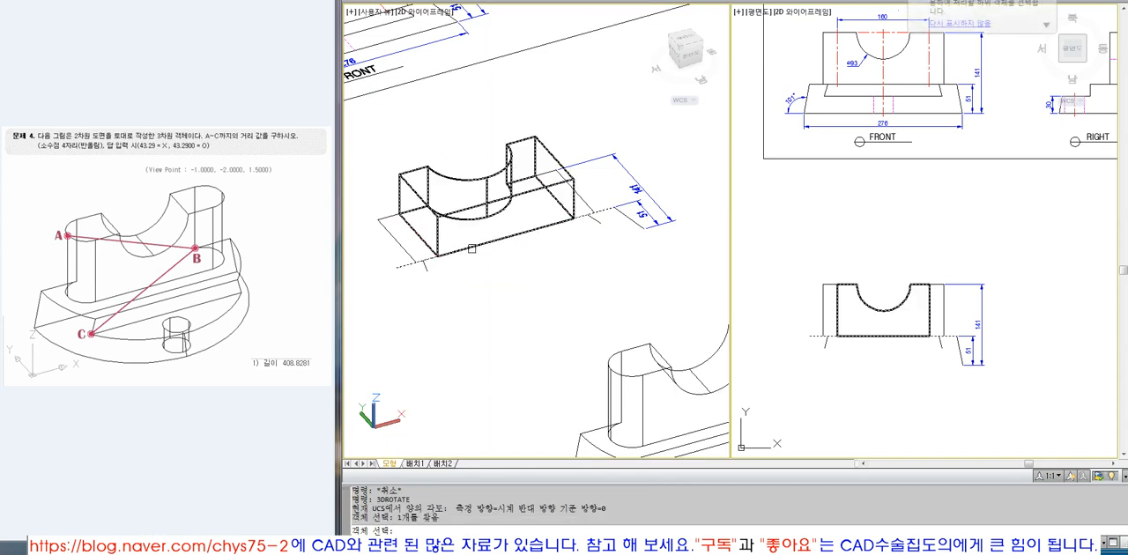
key(Return)
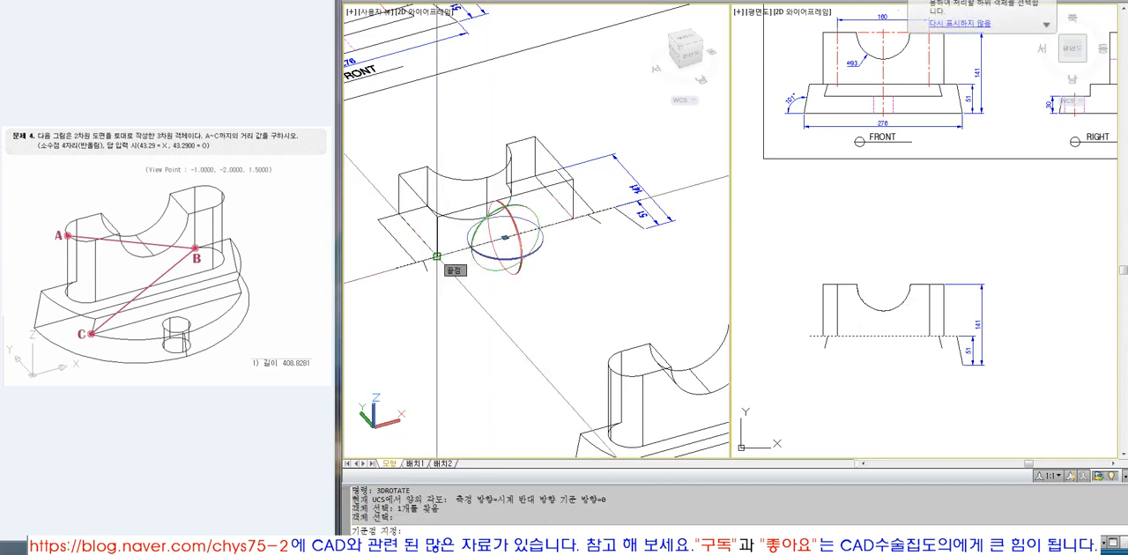
click(438, 257)
click(452, 289)
text(-90)
key(Return)
Rotate the extruded notched upright -89 degrees about the X axis through its bottom corner with 3D Rotate.
key(Return)
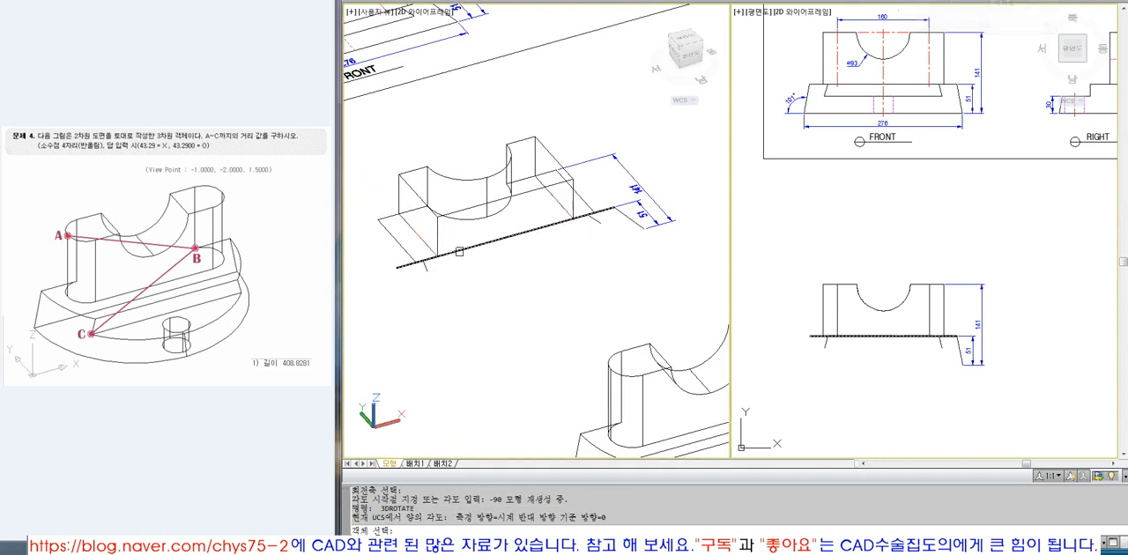
click(437, 247)
key(Return)
click(437, 256)
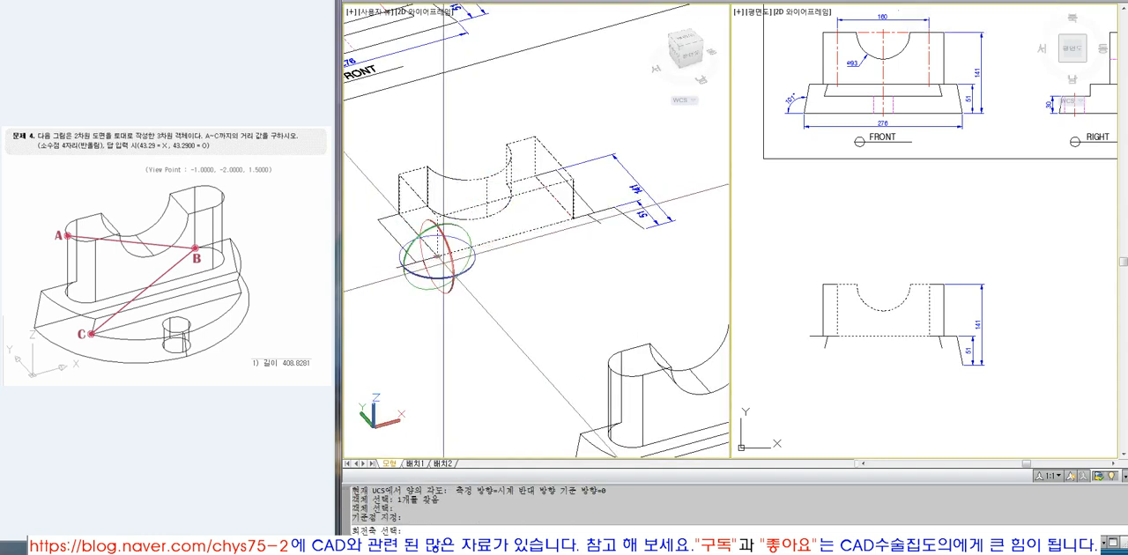
click(451, 291)
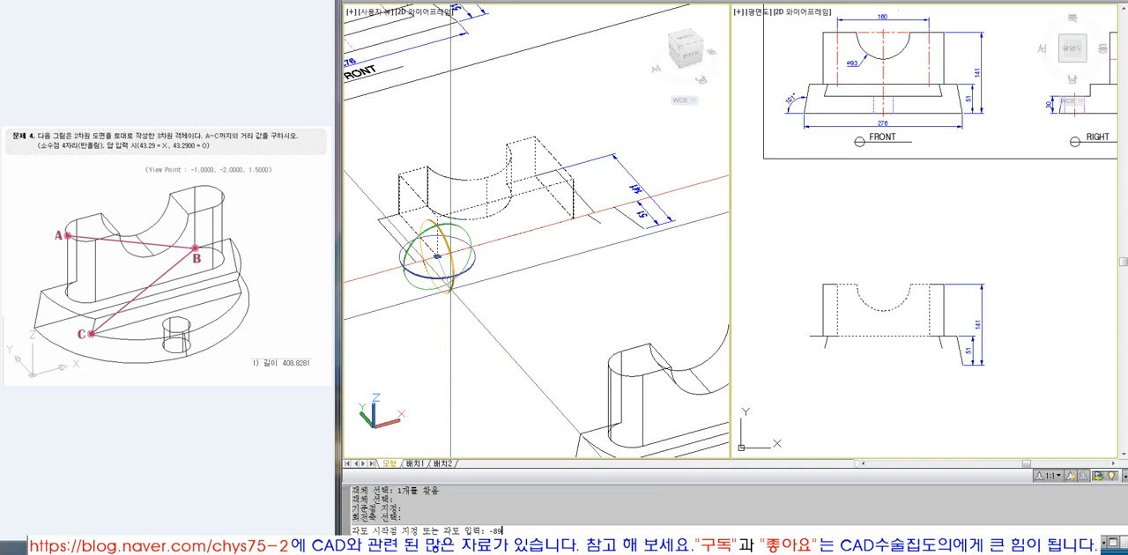
text(-89)
key(Return)
Rotate the notched upright a further 180 degrees about the X axis through the same corner.
key(Return)
click(450, 288)
key(Return)
click(437, 256)
click(453, 295)
text(180)
Move the notched upright clear of the copied front-view linework.
key(Return)
click(930, 342)
text(M)
key(Return)
click(924, 353)
click(903, 363)
Erase the leftover lines and dimensions of the copied front view.
key(Return)
click(949, 367)
click(892, 415)
text(E)
key(Return)
click(1046, 370)
click(820, 268)
Copy the R25 end arc and its vertical centre line from the top view to beside the notched upright.
key(Return)
scroll(824, 266, down, 4)
text(Z)
key(Return)
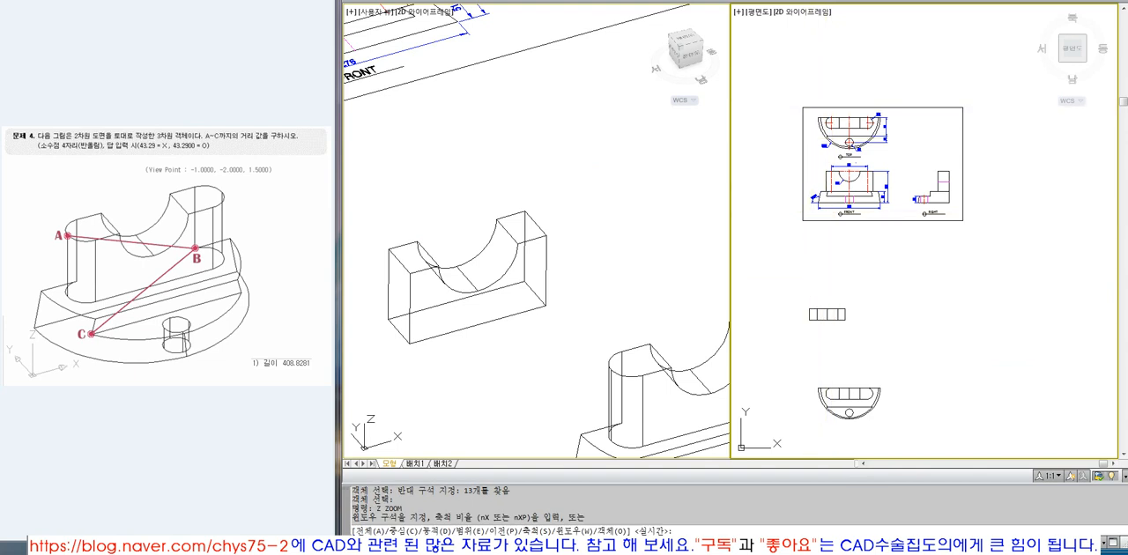
click(811, 118)
click(950, 156)
scroll(922, 175, up, 3)
text(CO)
key(Return)
click(884, 204)
click(857, 201)
key(Return)
click(859, 212)
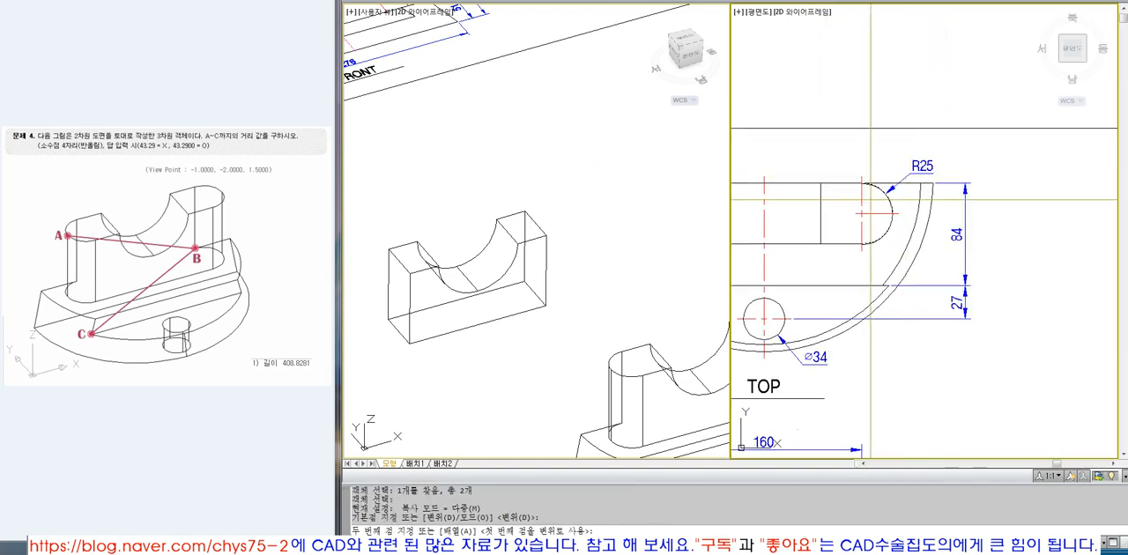
scroll(883, 190, down, 6)
scroll(885, 221, down, 5)
scroll(870, 331, up, 3)
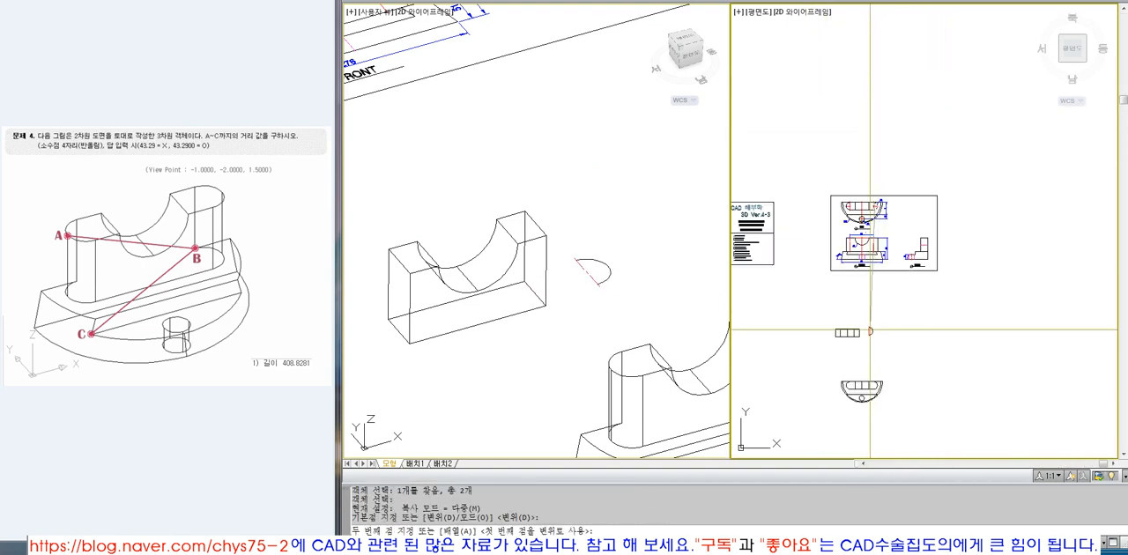
click(872, 331)
Create a closed boundary polyline inside the copied half-round end.
text(Z ZOOM)
key(Return)
click(826, 318)
click(890, 343)
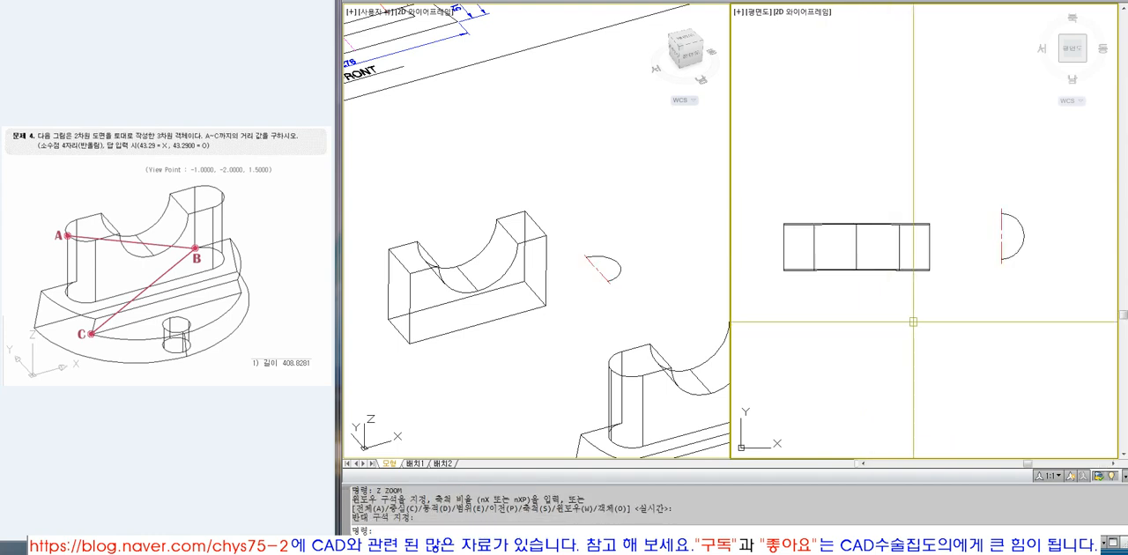
text(BPOLY)
key(Return)
key(Return)
click(1013, 241)
key(Return)
Move the half-round boundary off the copied linework and erase the original arc and centre line.
text(M)
key(Return)
click(1018, 252)
click(1008, 272)
click(958, 306)
text(E)
key(Return)
click(1051, 271)
click(1000, 206)
key(Return)
text(EXT)
key(Escape)
key(Escape)
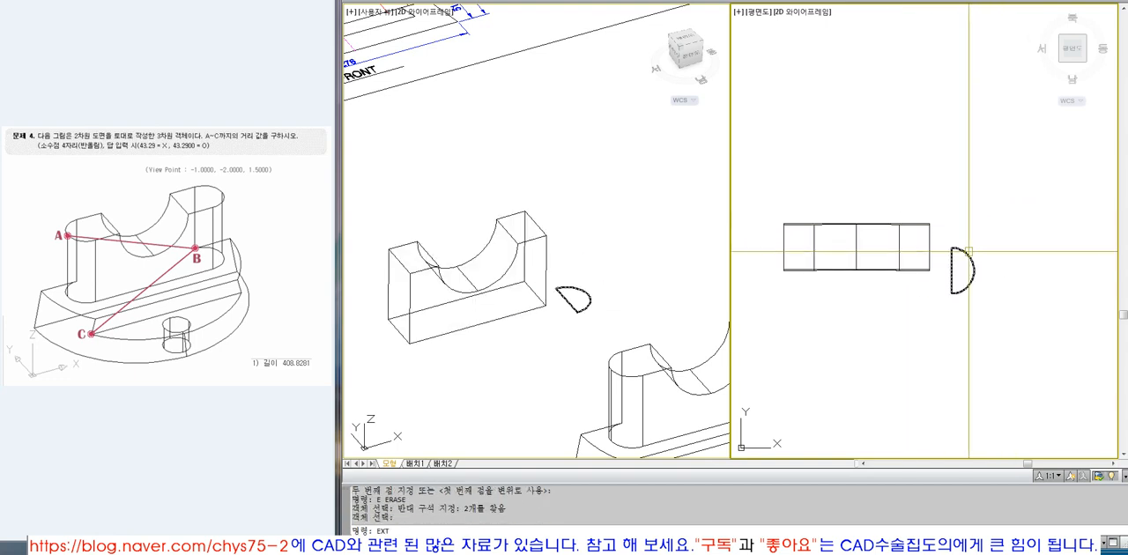
Move the half-round profile by its corner endpoint onto the bottom end corner of the notched upright.
text(M)
key(Return)
click(576, 311)
key(Return)
click(576, 310)
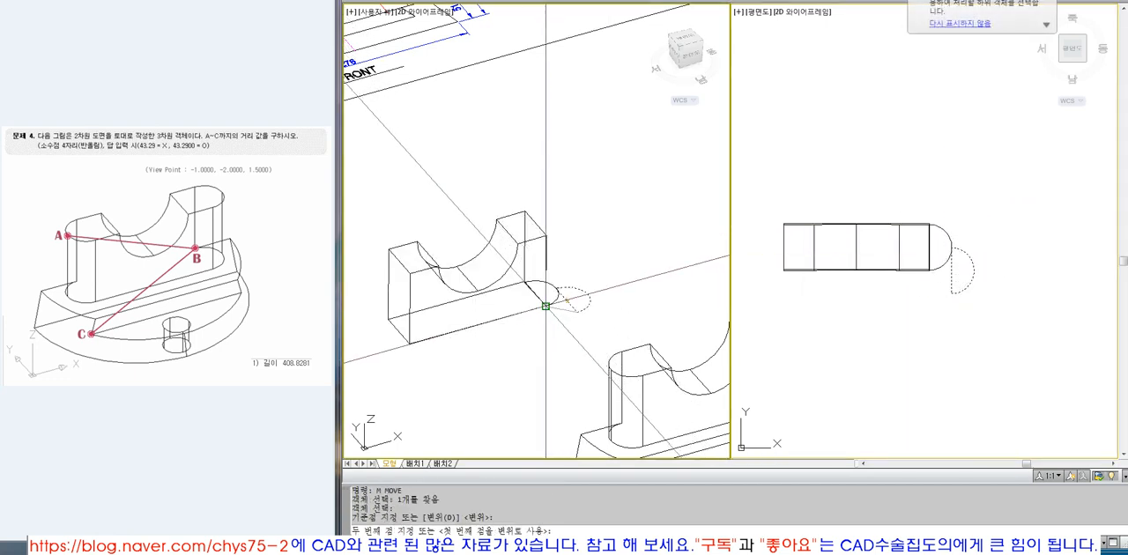
click(554, 300)
Extrude the half-round profile up to the top corner of the notched upright.
text(EXT)
key(Return)
click(554, 300)
key(Return)
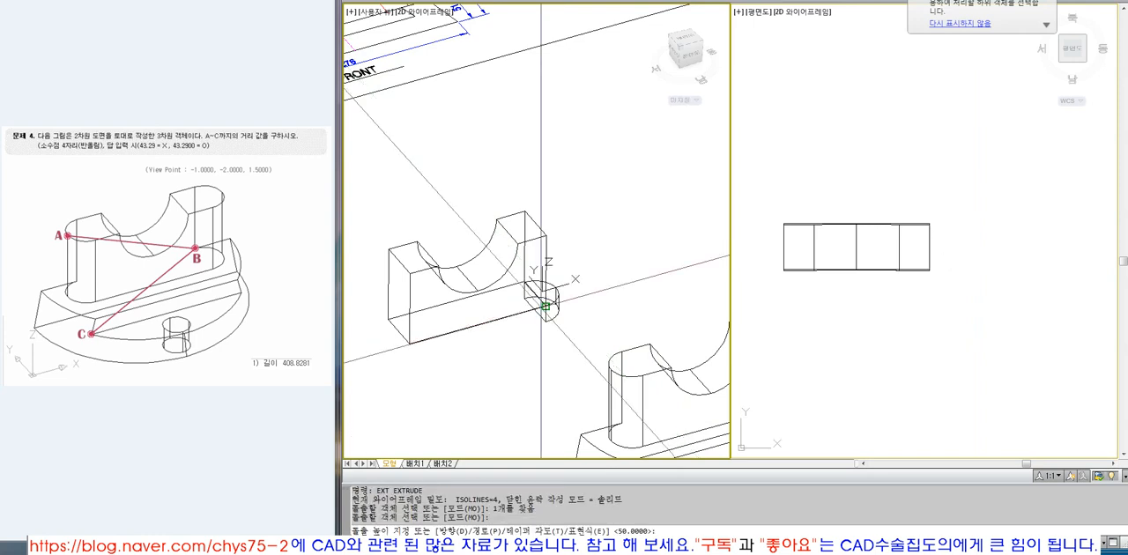
click(546, 237)
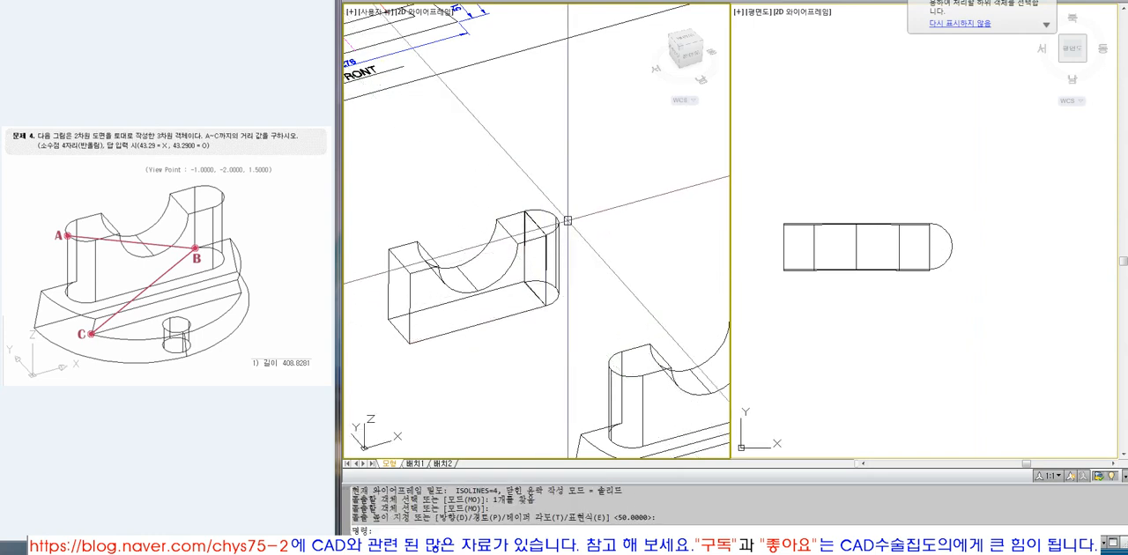
Mirror the half-round end solid about the upright's vertical mid-line in the plan view, keeping the original.
text(MI)
key(Return)
click(952, 254)
key(Return)
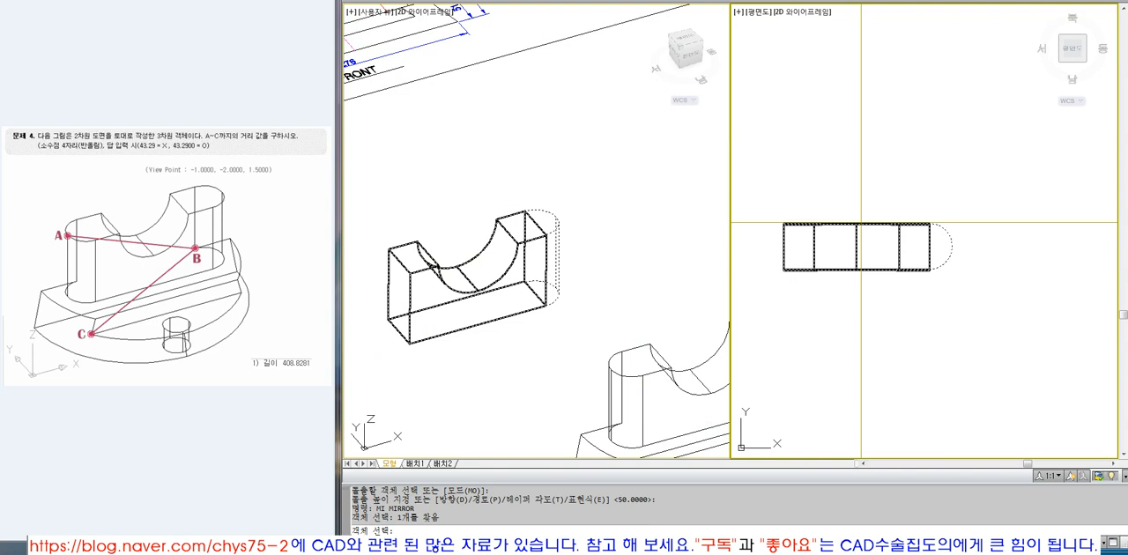
click(857, 224)
key(F8)
click(863, 176)
Union the notched body with both half-round ends and display the result with hidden lines removed.
key(Return)
click(650, 292)
text(UNION)
key(Return)
click(596, 319)
click(386, 208)
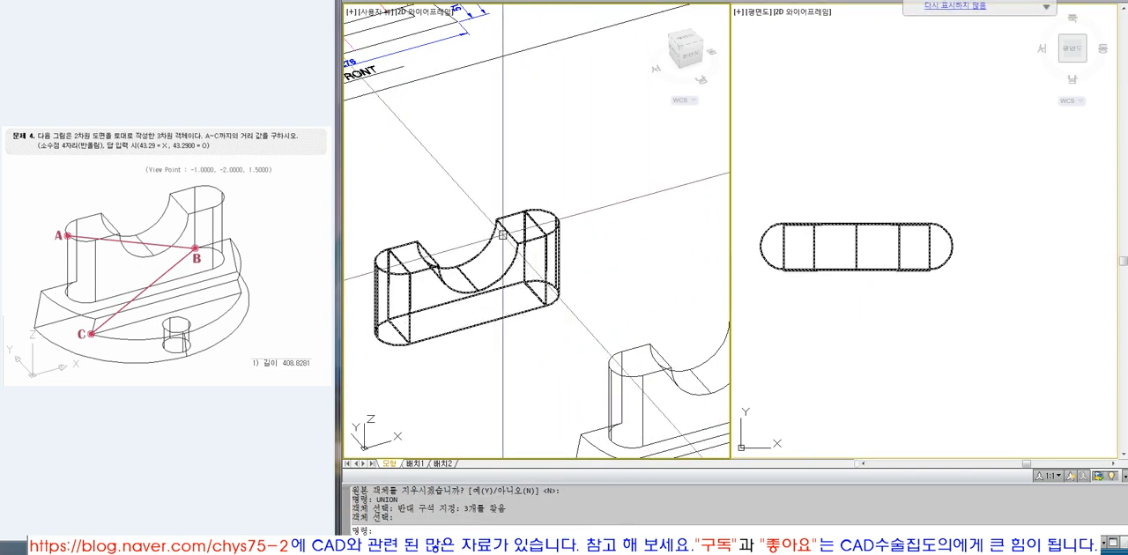
text(HIDE)
key(Return)
click(922, 331)
click(573, 280)
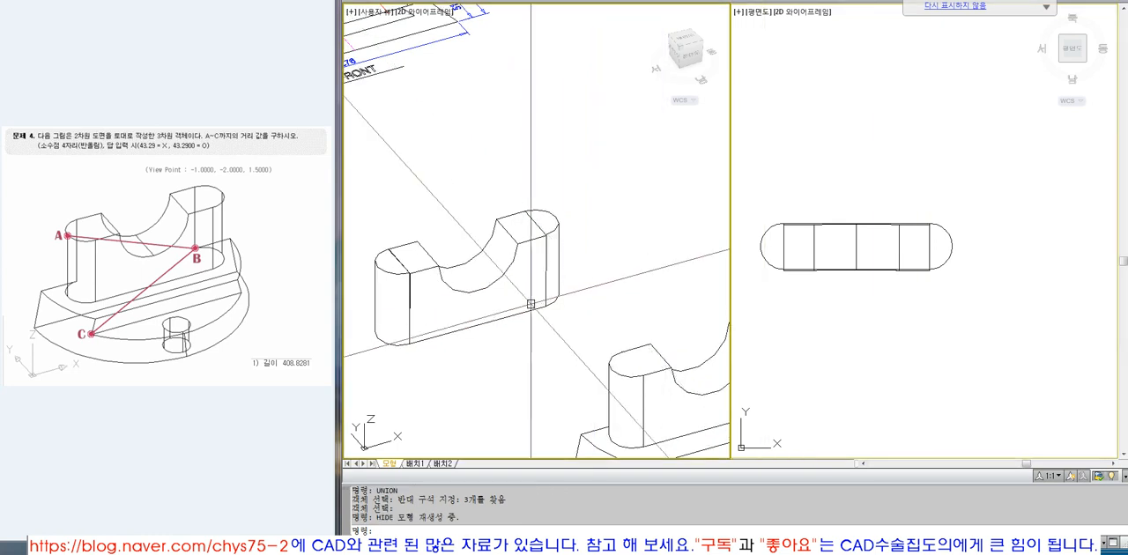
Erase the demonstration upright and show the full extents of the drawing in the 3D view.
click(554, 231)
text(E)
key(Return)
text(Z)
key(Return)
text(E)
key(Return)
text(Z)
Examine the top and front views of the three-view drawing.
key(Return)
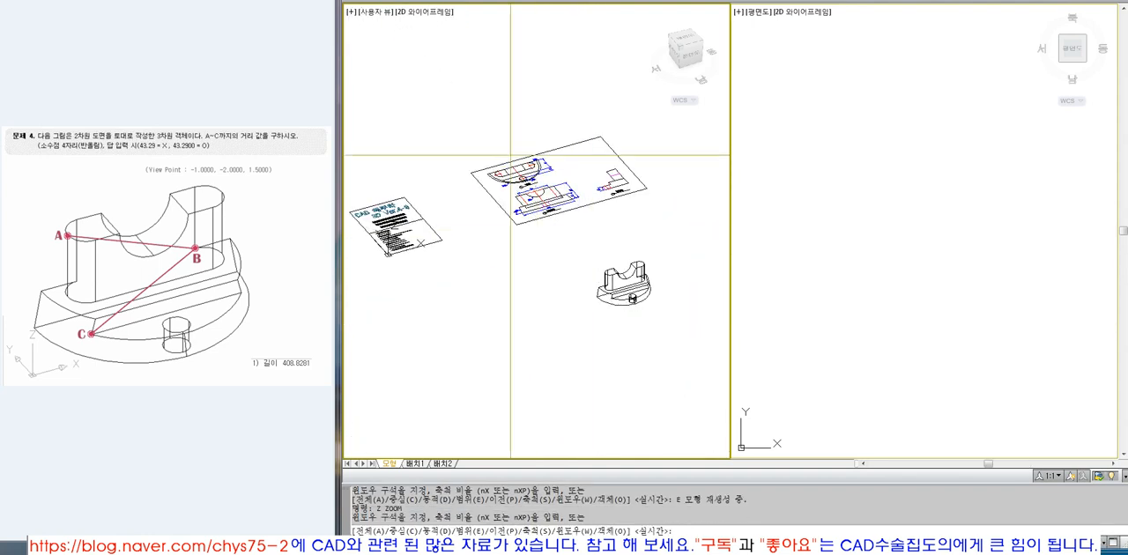
click(513, 152)
click(559, 194)
scroll(696, 193, down, 5)
click(852, 232)
scroll(851, 232, down, 4)
text(Z)
key(Return)
click(840, 29)
click(921, 123)
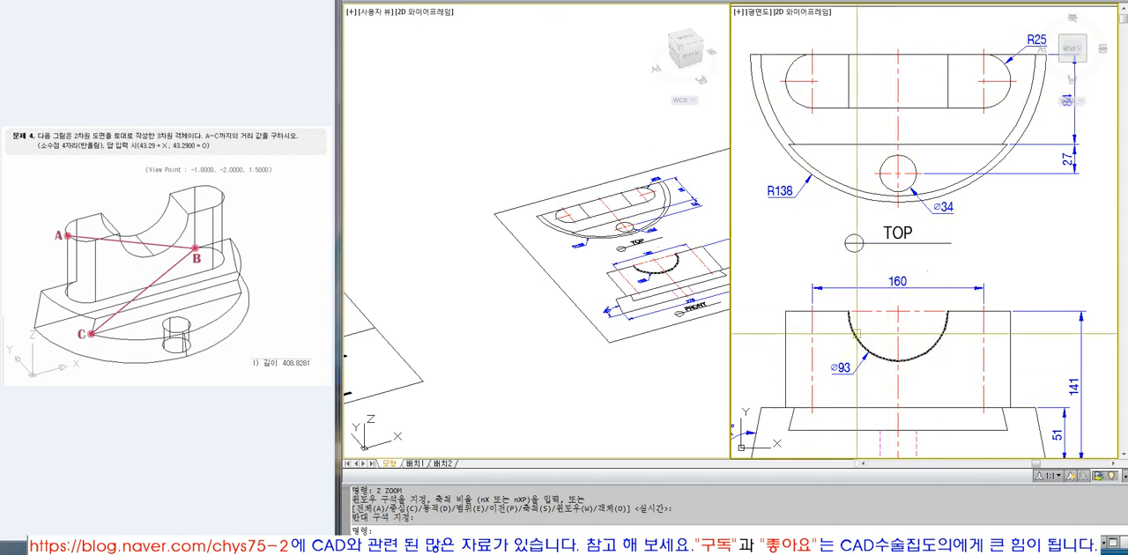
scroll(894, 231, down, 6)
text(Z)
key(Return)
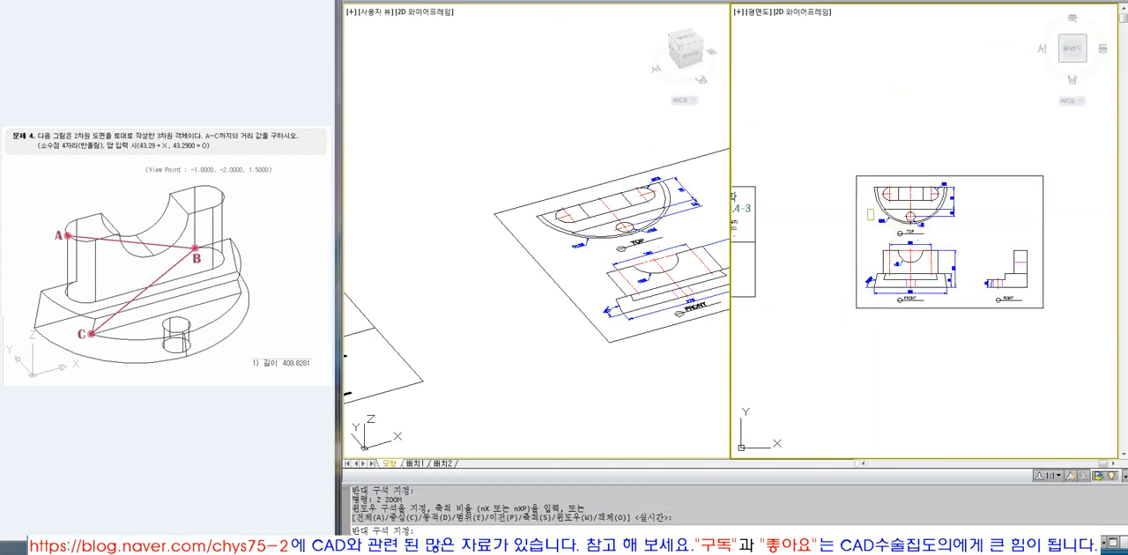
click(868, 218)
click(978, 314)
Set the 3D viewpoint to 1,-1,1 and frame the finished solid.
click(627, 393)
text(VPOINT)
key(Return)
text(1,-1,1)
key(Return)
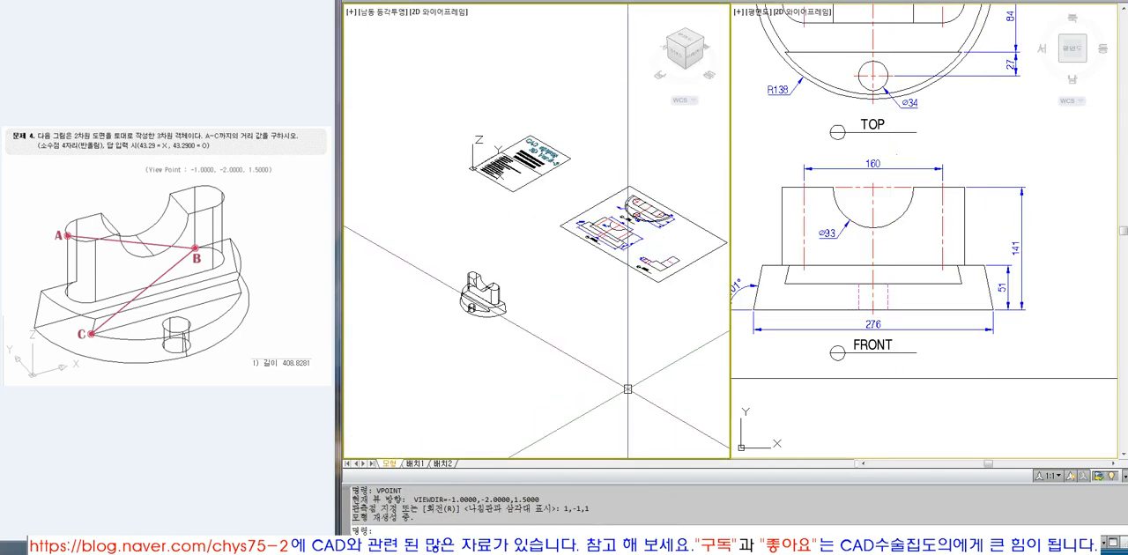
text(z)
key(Return)
click(451, 266)
click(511, 321)
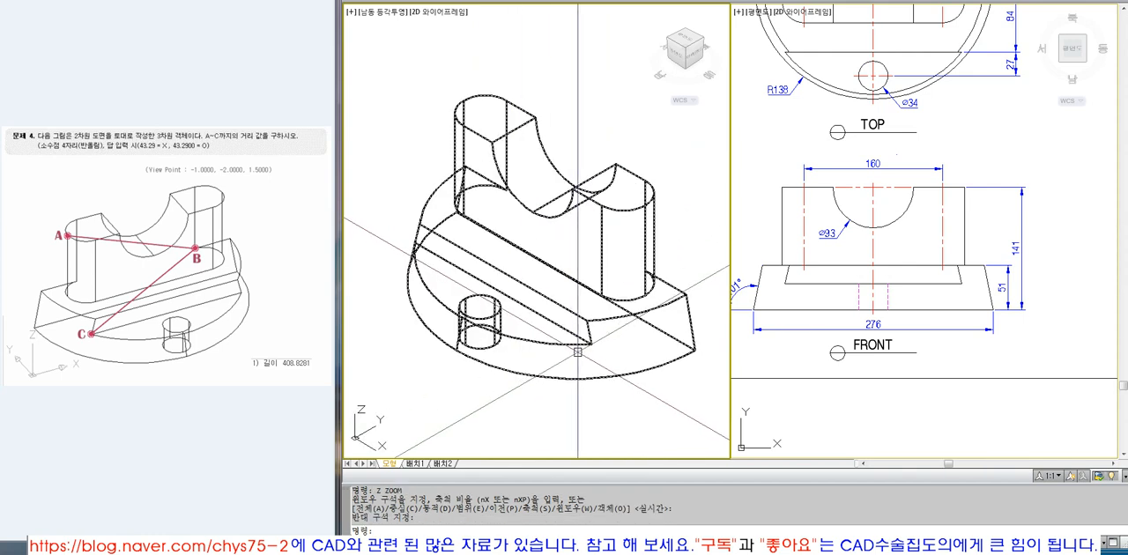
Review the top, front and right views of the drawing against the finished solid.
click(867, 291)
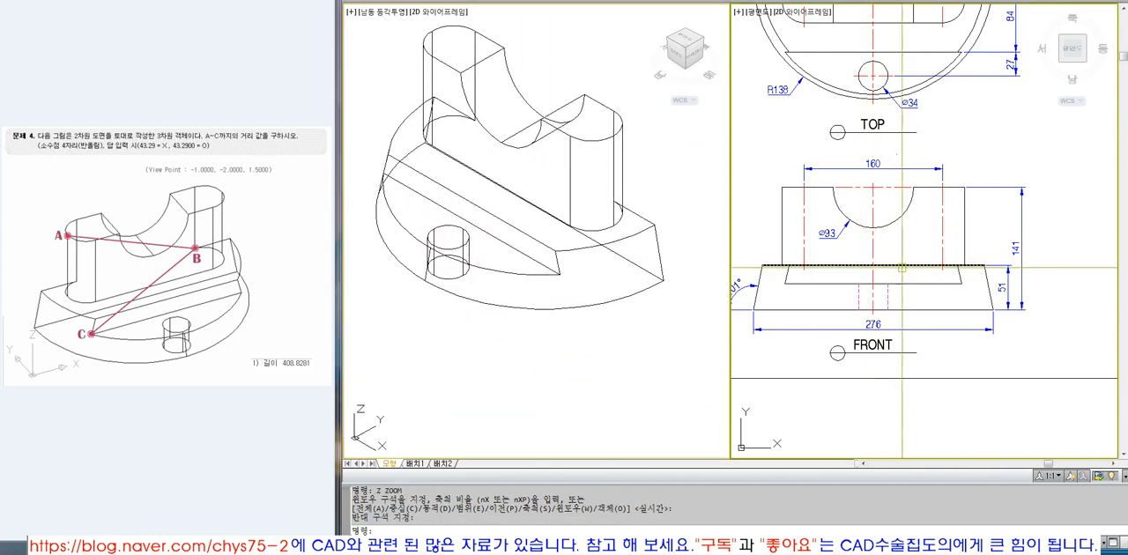
scroll(904, 267, down, 3)
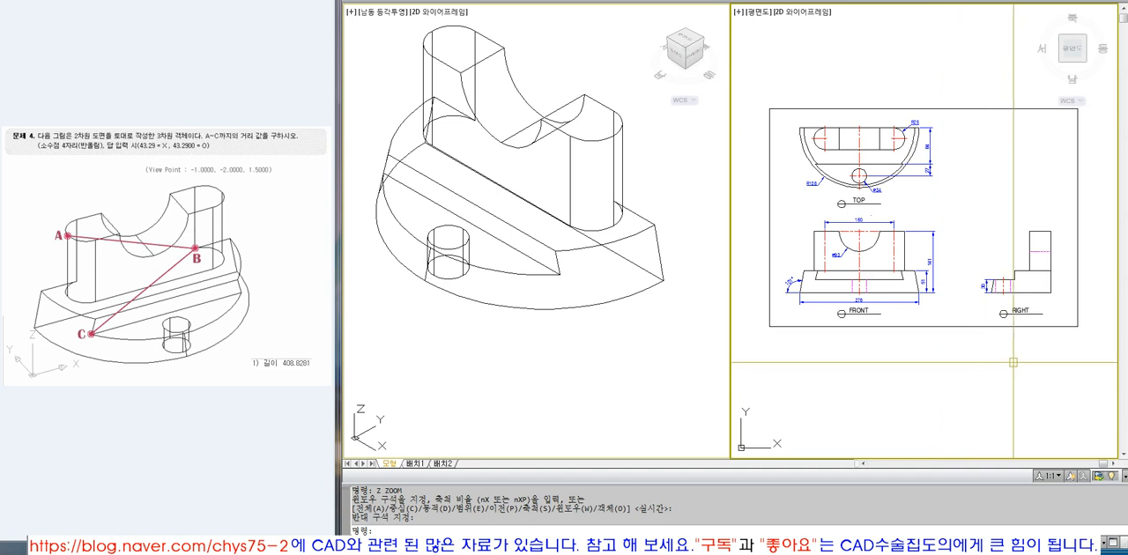
mouse_move(1040, 329)
middle_down()
mouse_move(1009, 264)
mouse_move(1010, 281)
middle_up()
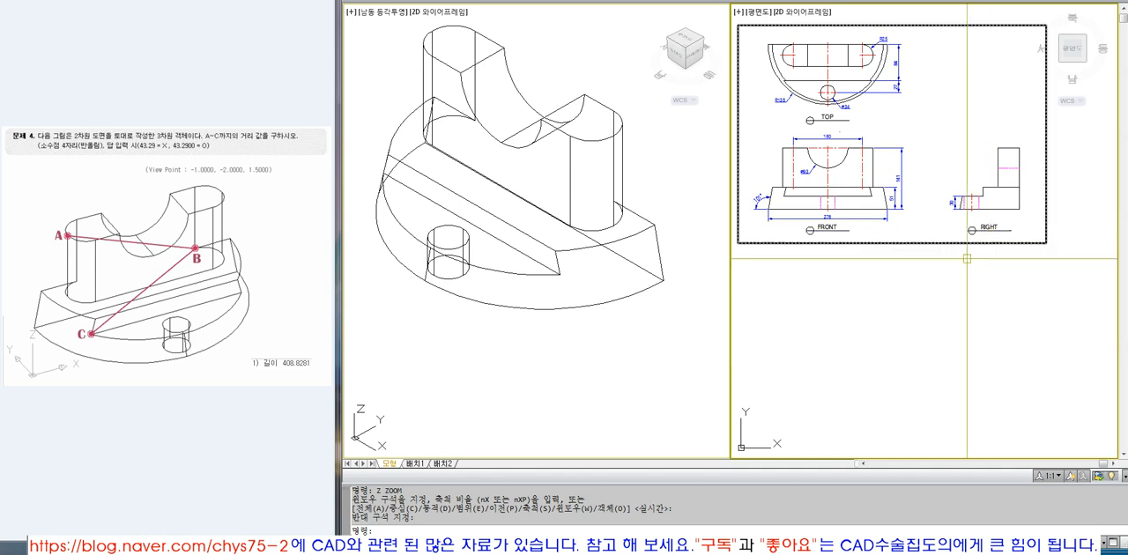
scroll(899, 334, down, 3)
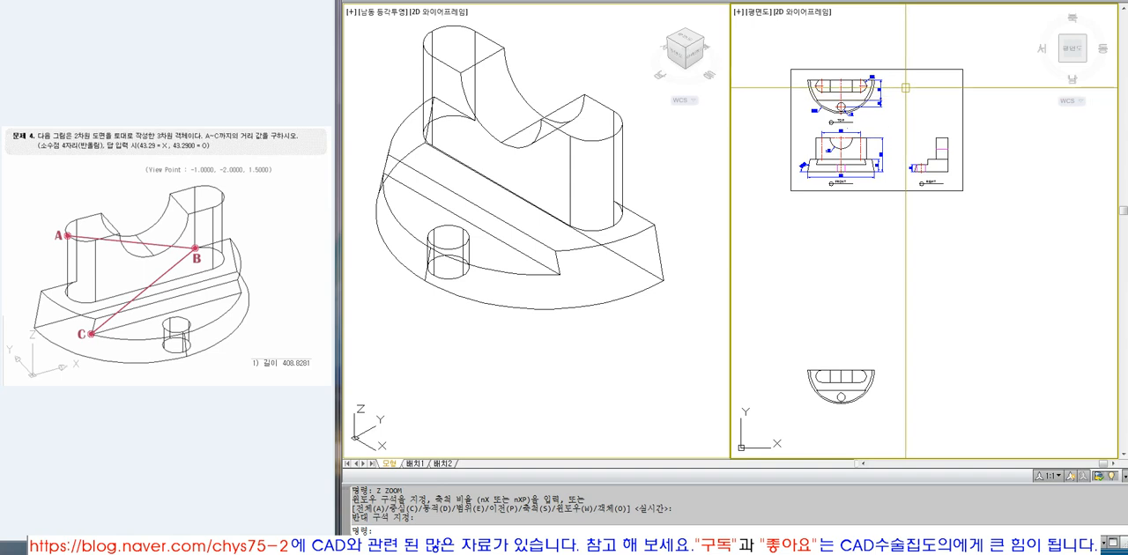
scroll(905, 87, up, 3)
mouse_move(908, 104)
middle_down()
mouse_move(934, 143)
mouse_move(988, 180)
middle_up()
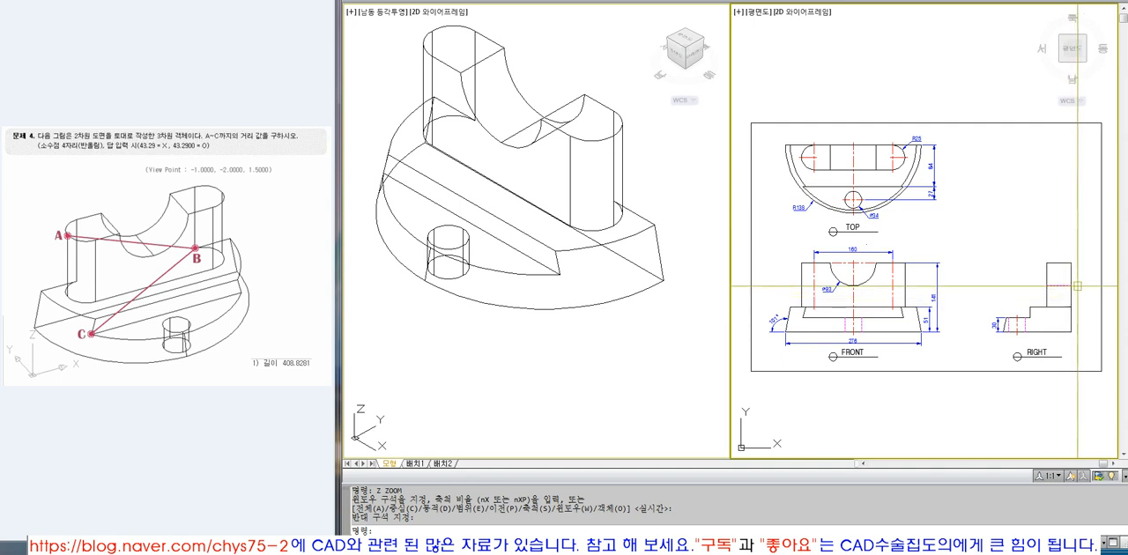
text(z)
key(space)
click(761, 118)
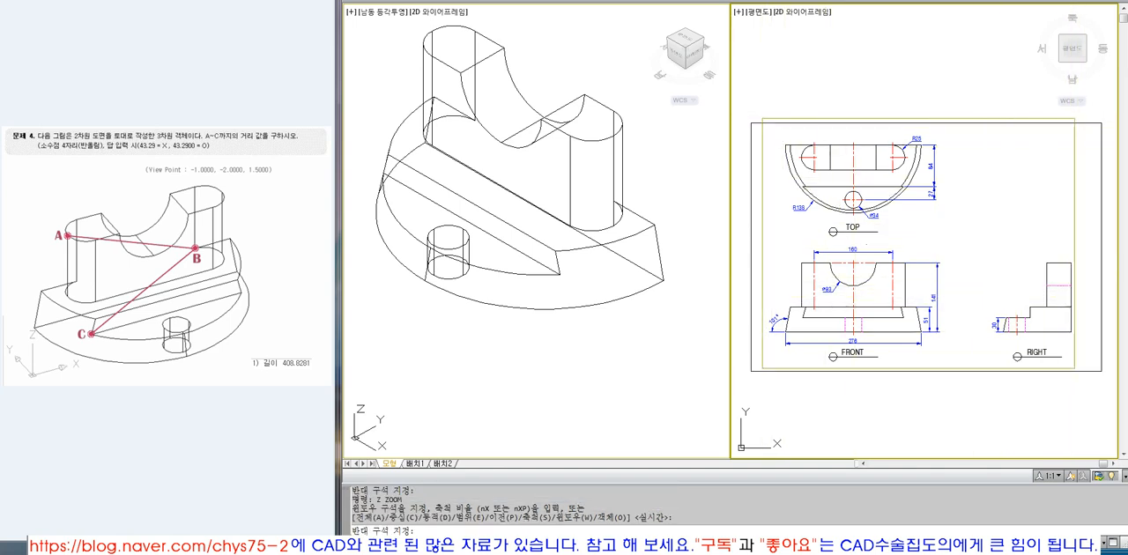
click(1090, 379)
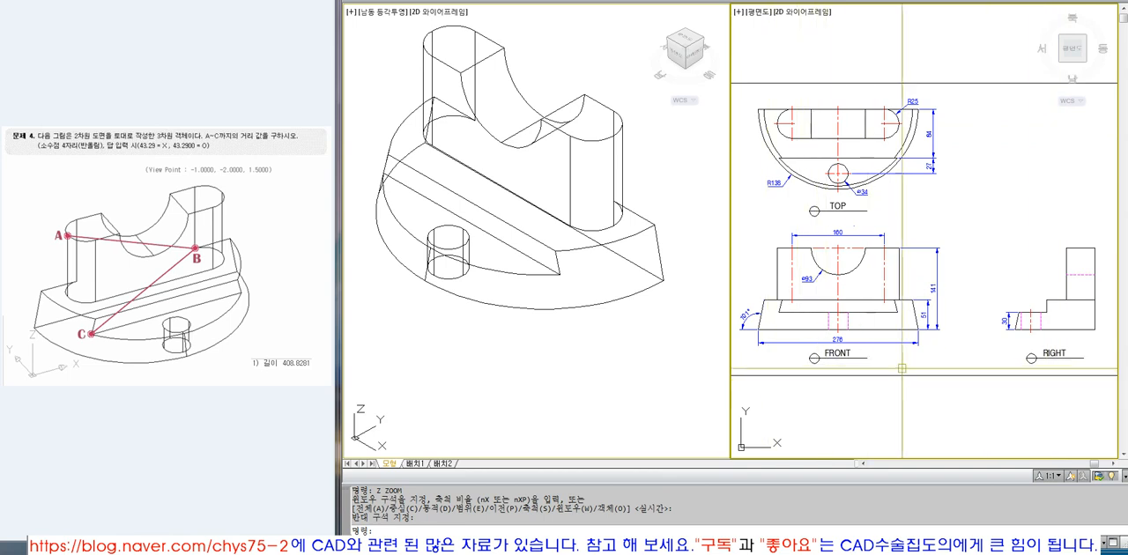
scroll(939, 352, down, 3)
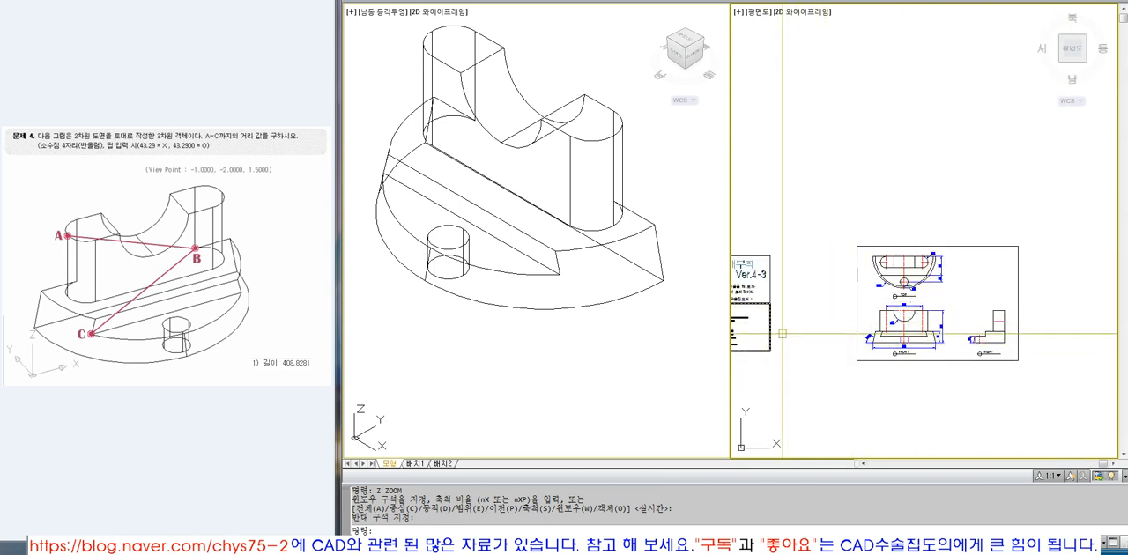
scroll(954, 372, up, 3)
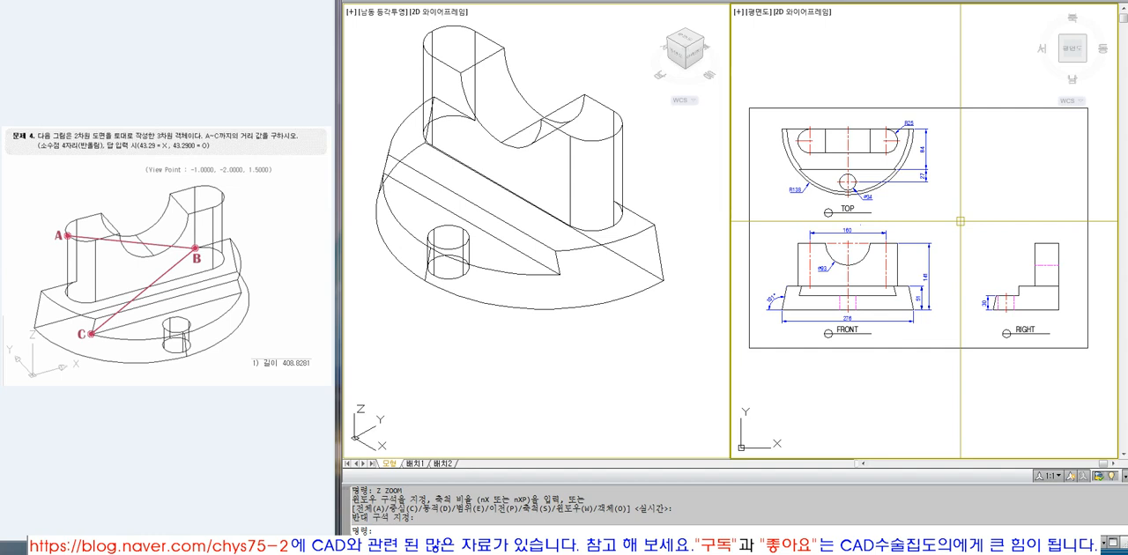
text(z)
key(Return)
click(754, 99)
click(1085, 364)
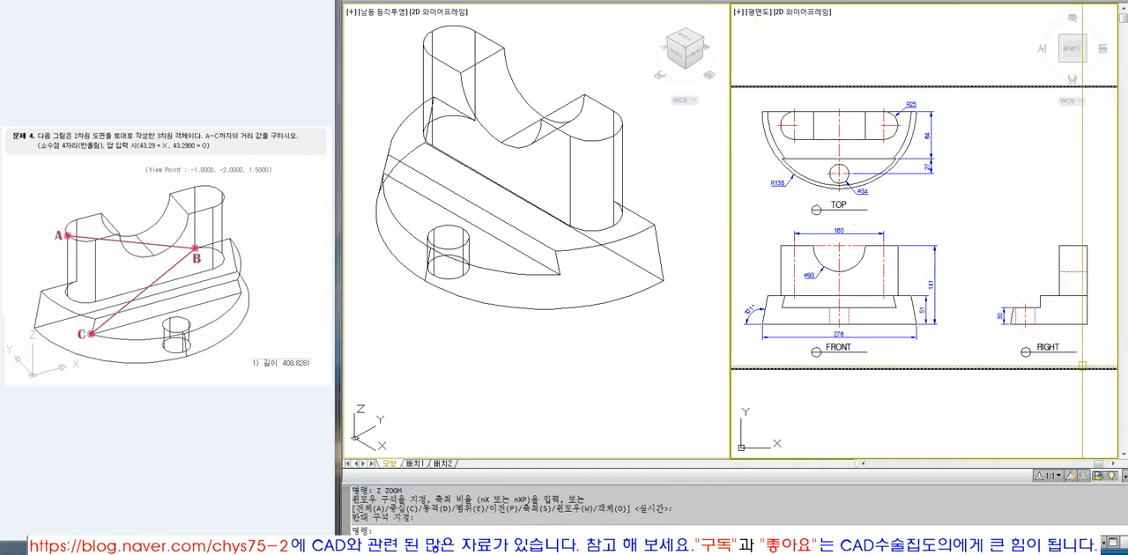
click(663, 336)
click(916, 415)
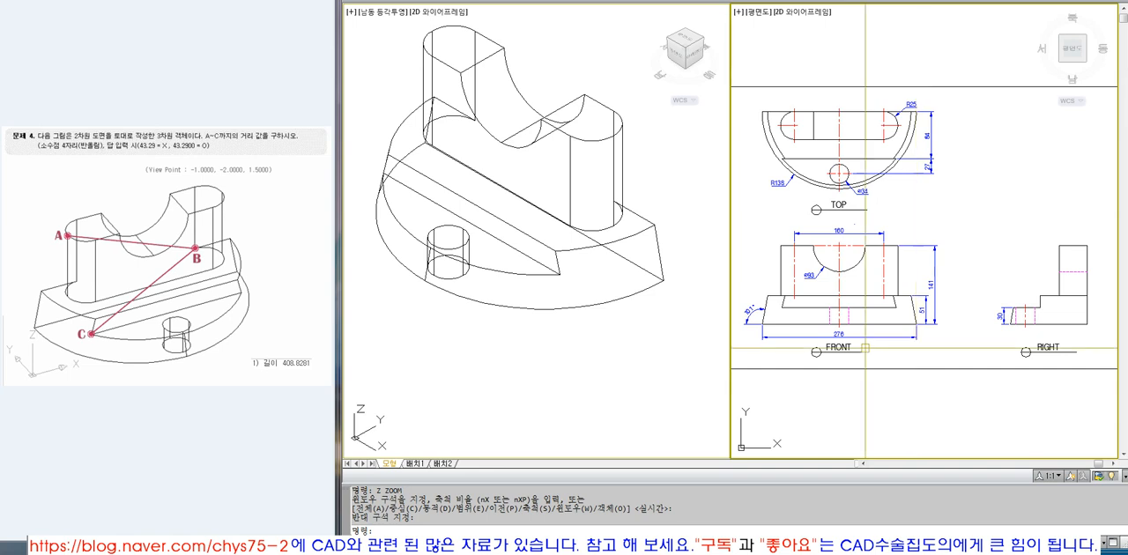
click(247, 388)
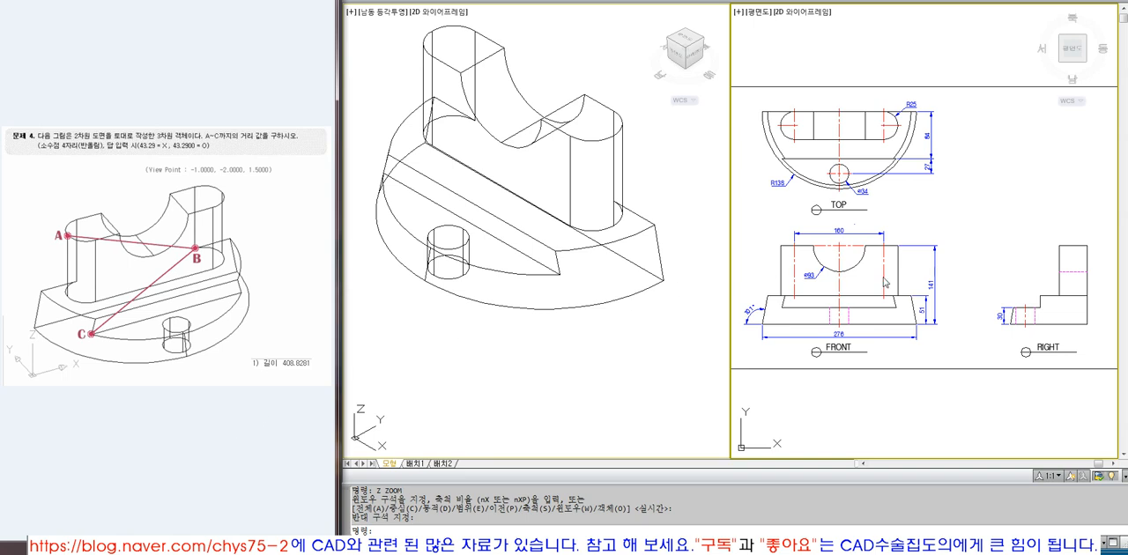
Show the full extents of the plan view and frame the title sheet beside the three-view drawing.
click(973, 291)
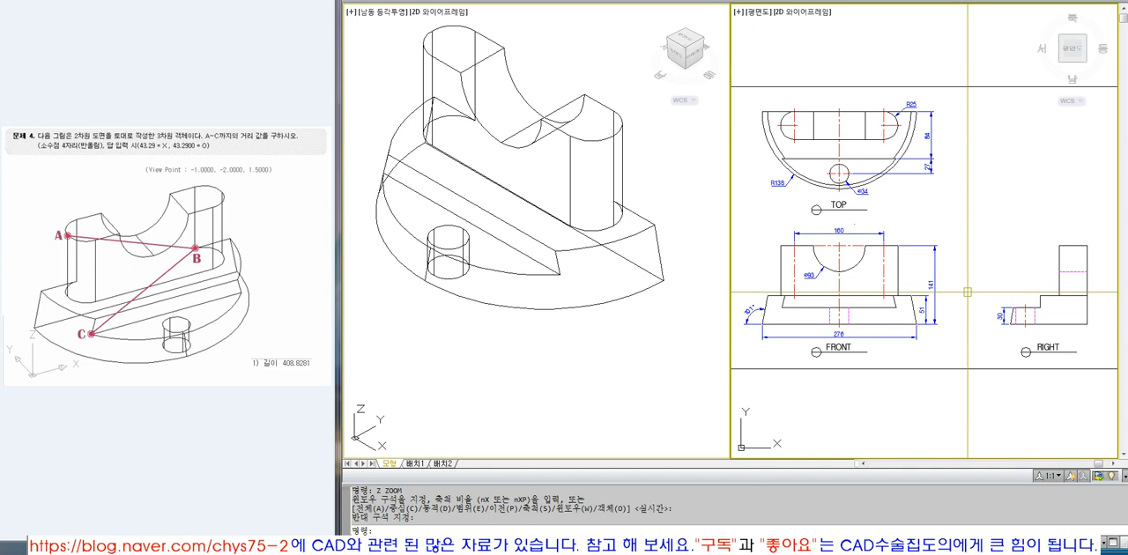
mouse_move(937, 245)
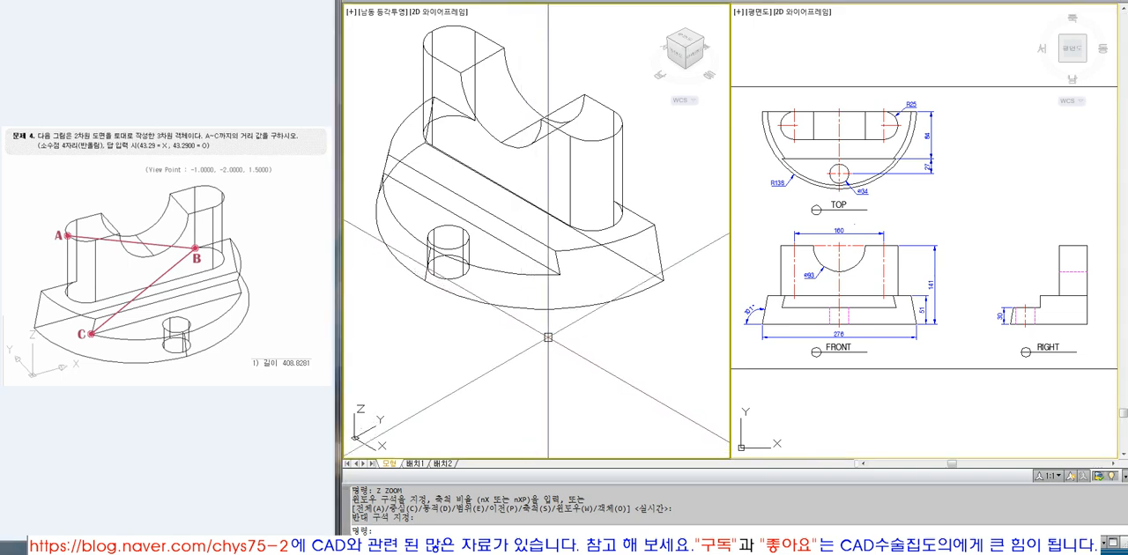
key(Return)
text(e)
key(Return)
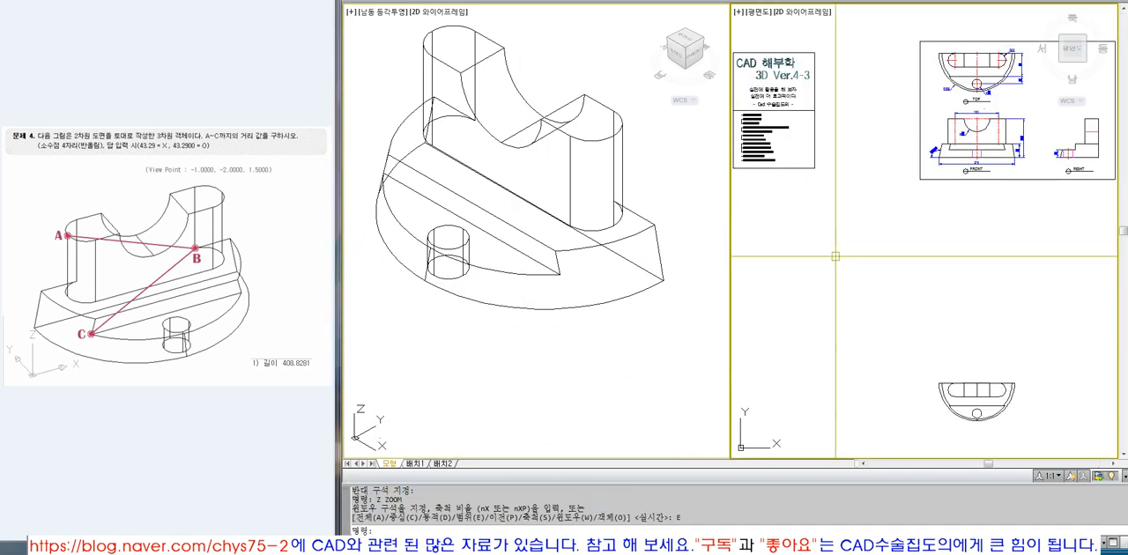
text(z)
key(Return)
text(0)
key(Return)
click(811, 62)
key(Return)
scroll(853, 207, down, 4)
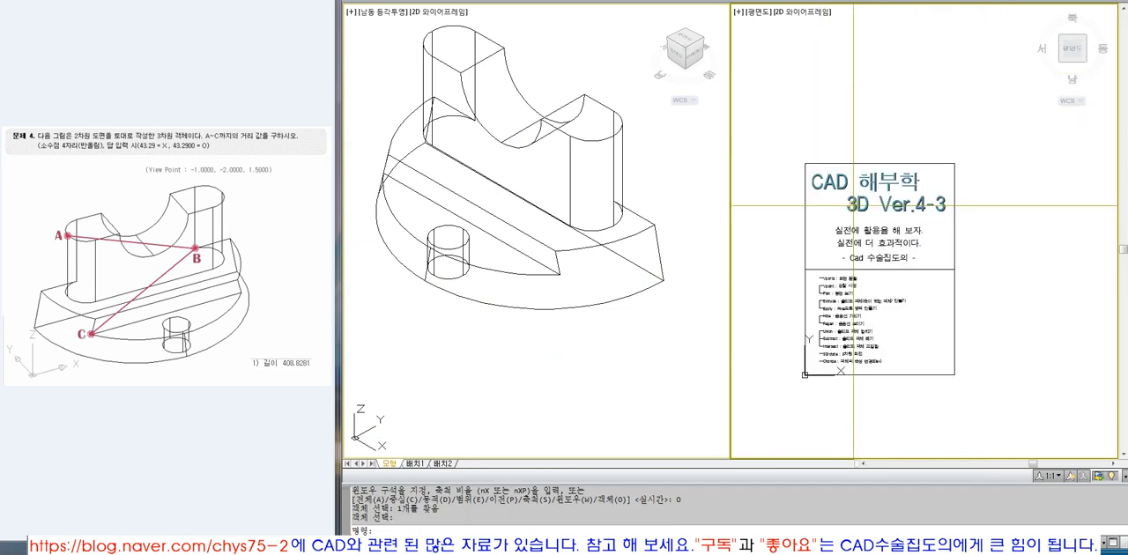
Examine the list of commands in the lower part of the title sheet.
text(z)
key(Return)
click(791, 262)
click(970, 374)
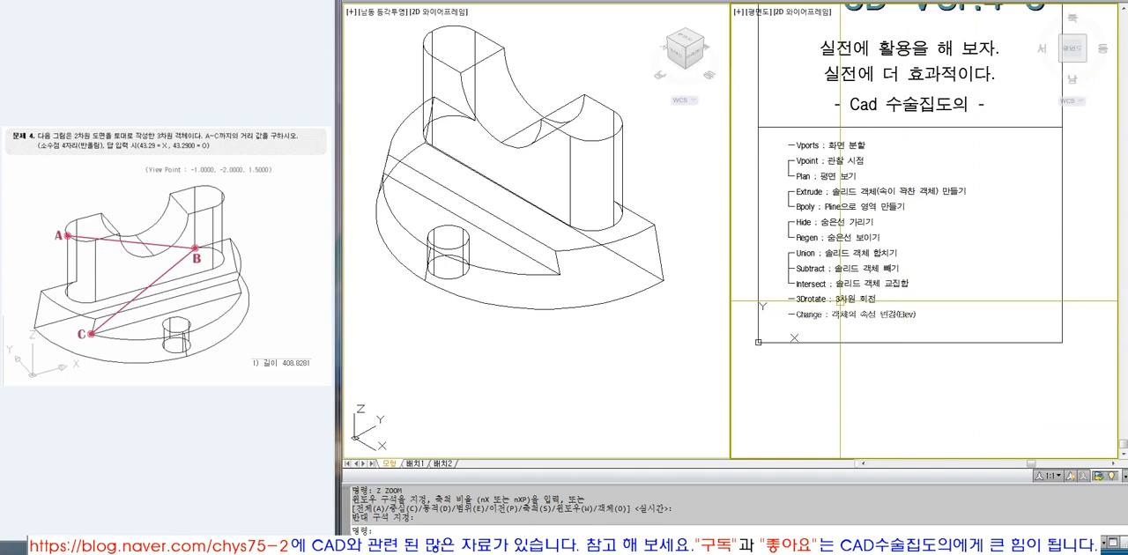
Restore the full drawing extents in the plan view and change the viewport layout to a single viewport.
text(z)
key(Return)
text(e)
key(Return)
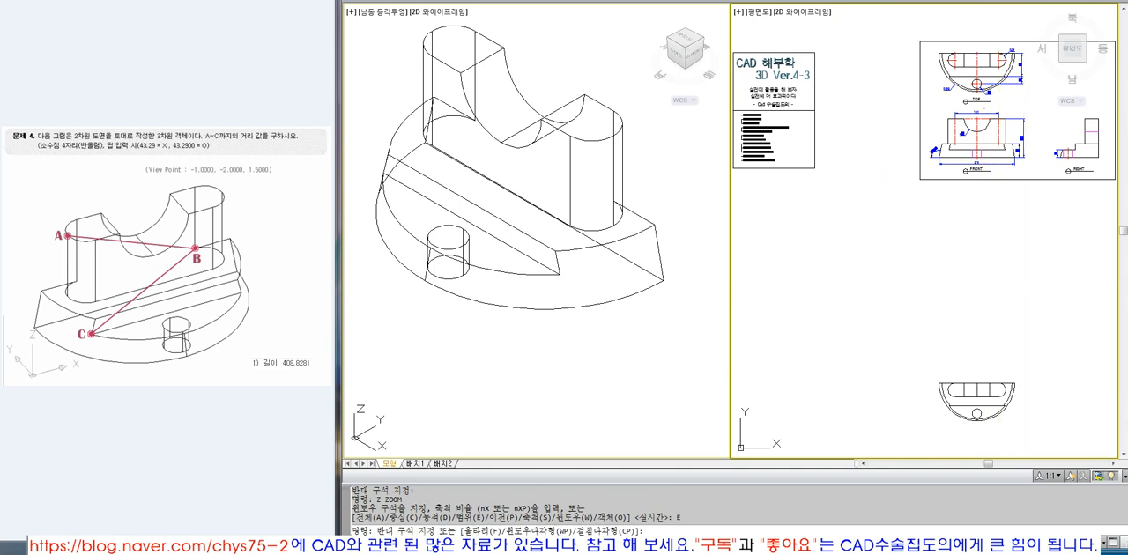
click(1047, 284)
text(vports)
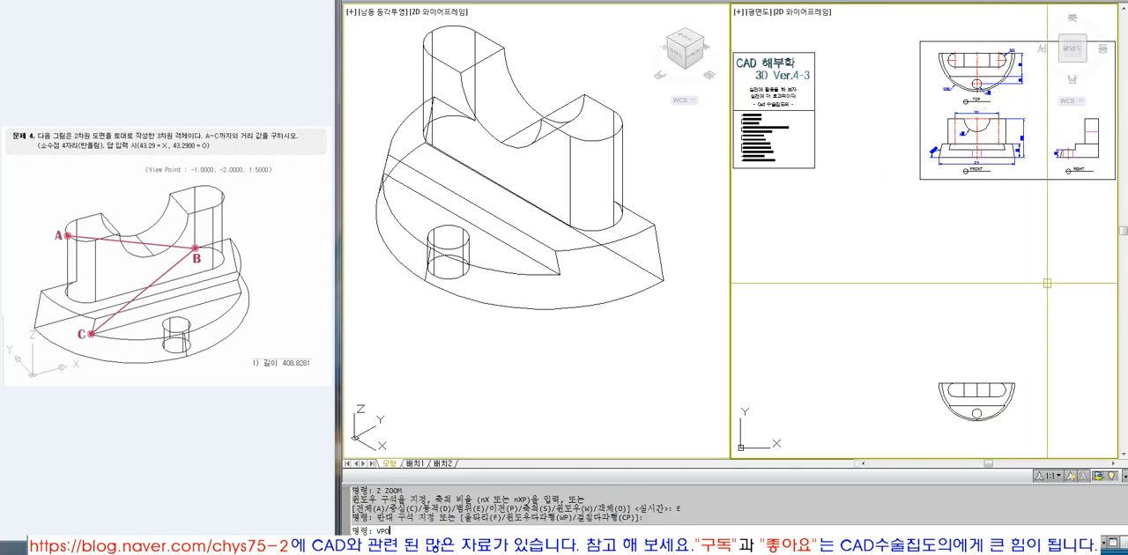
key(Return)
click(542, 200)
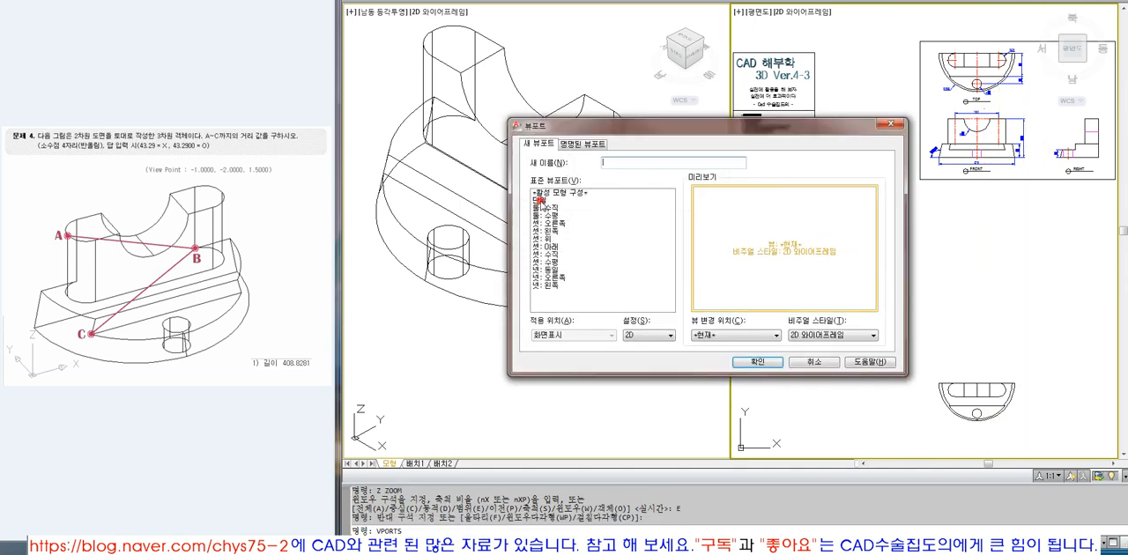
click(755, 357)
Fill the single viewport with the title sheet by zooming to its object.
text(z)
key(Return)
text(o)
key(Return)
click(622, 91)
key(Return)
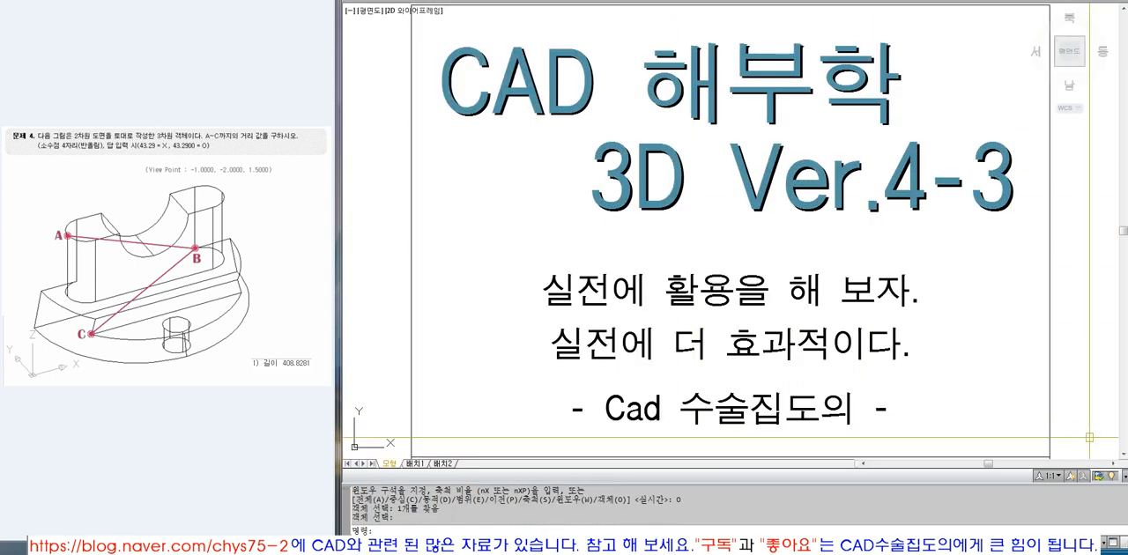